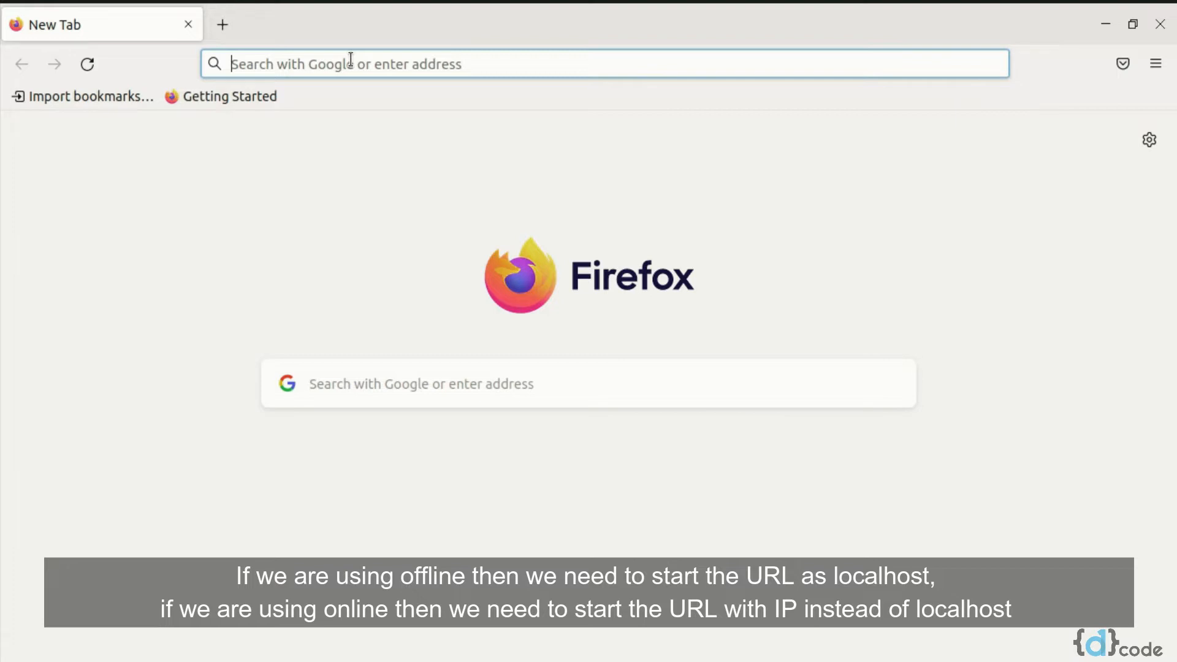
Open the page localhost/cgi-bin/hmisrec in the browser
{"action": "type", "text": "local"}
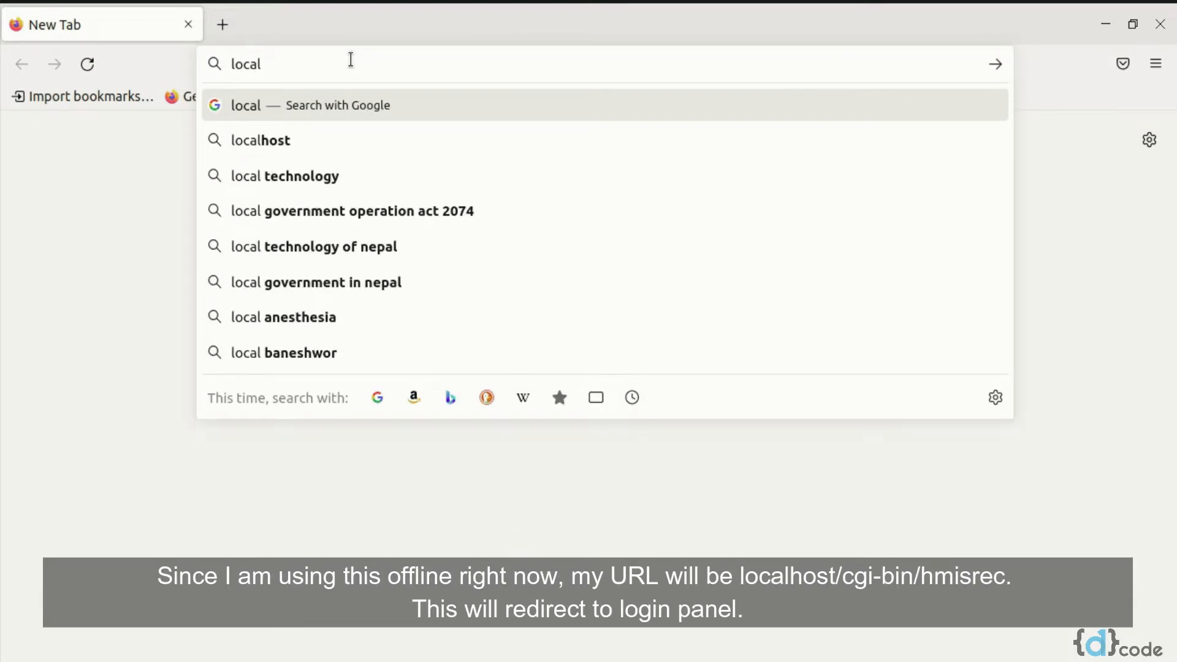
{"action": "type", "text": "host/c"}
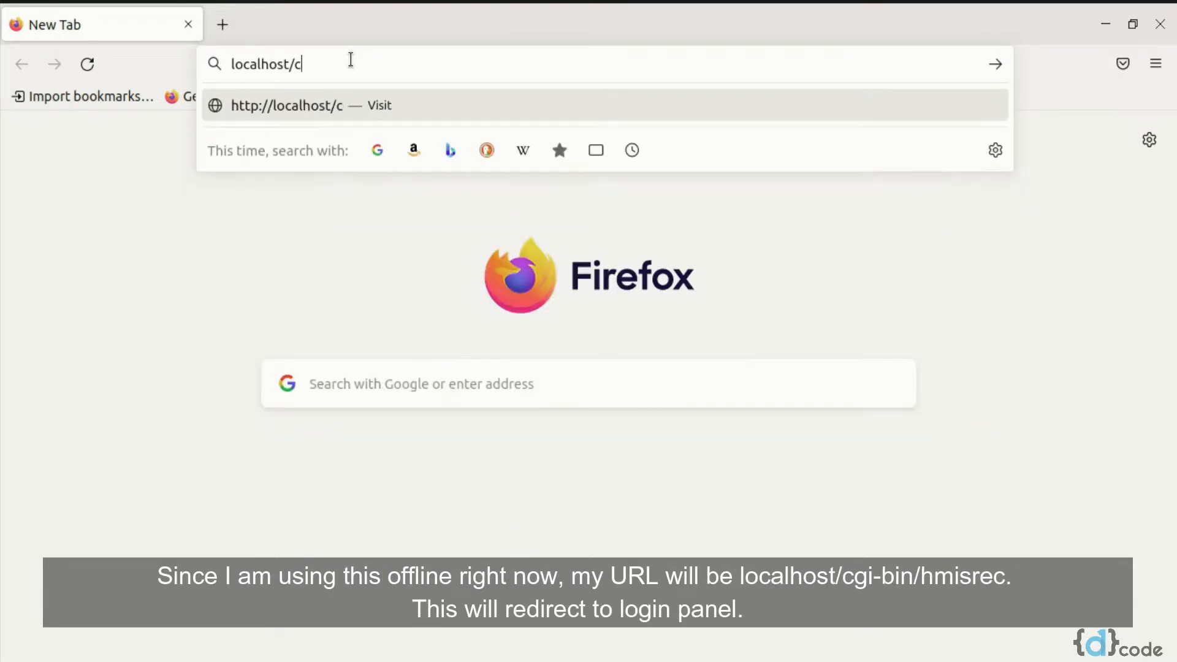
{"action": "type", "text": "gi-bin"}
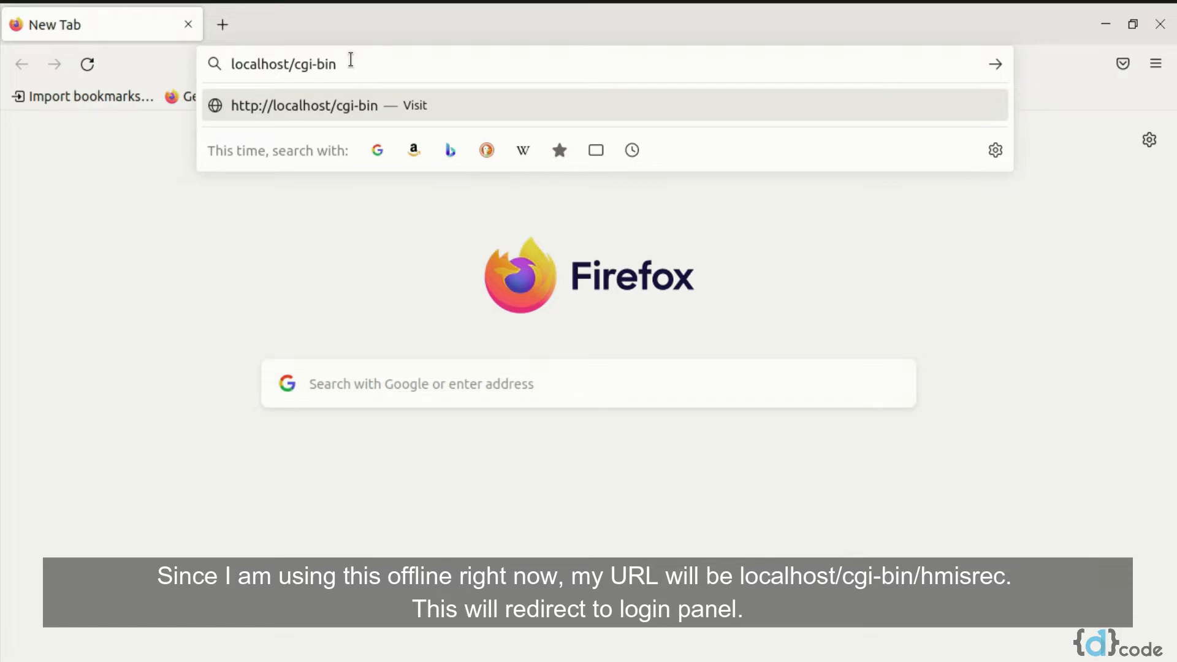
{"action": "type", "text": "/hmisrec"}
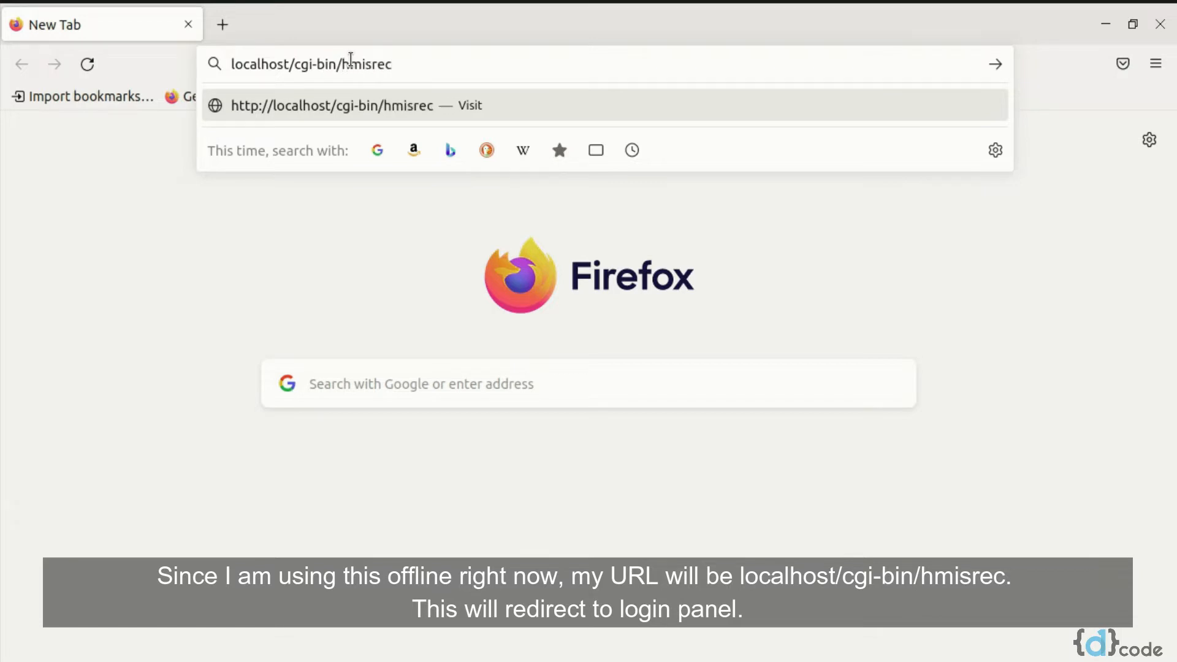
{"action": "key", "text": "Return"}
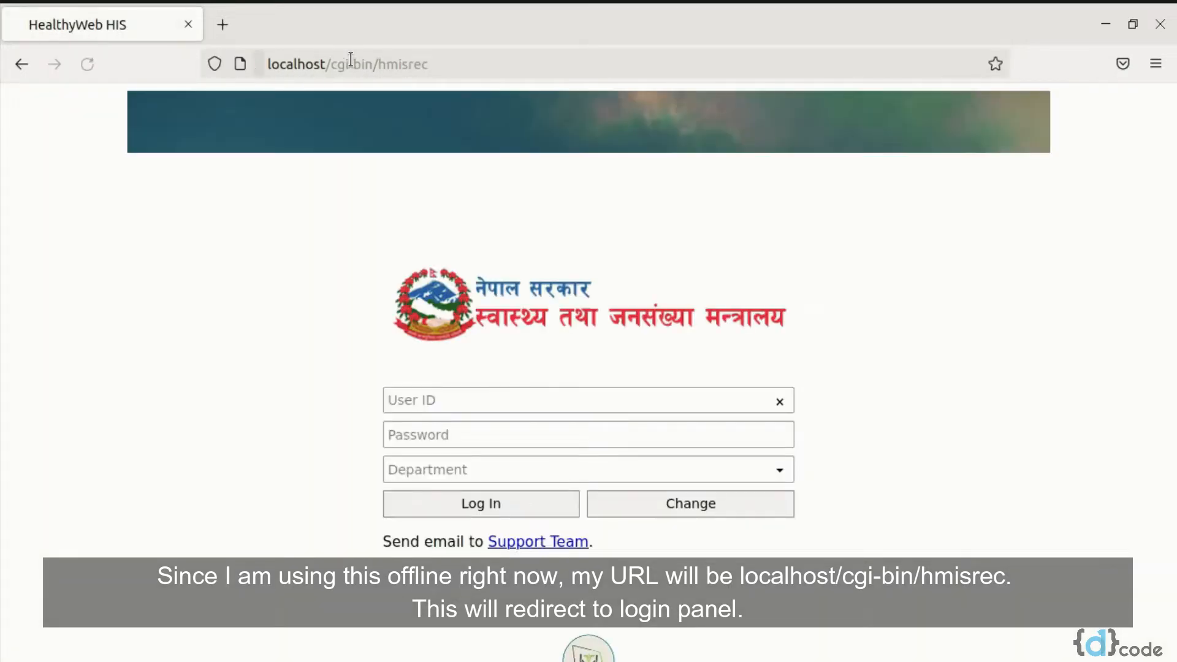
Log in to the health information system with the administrator user ID and the account password
{"action": "left_click", "coordinate": [625, 188]}
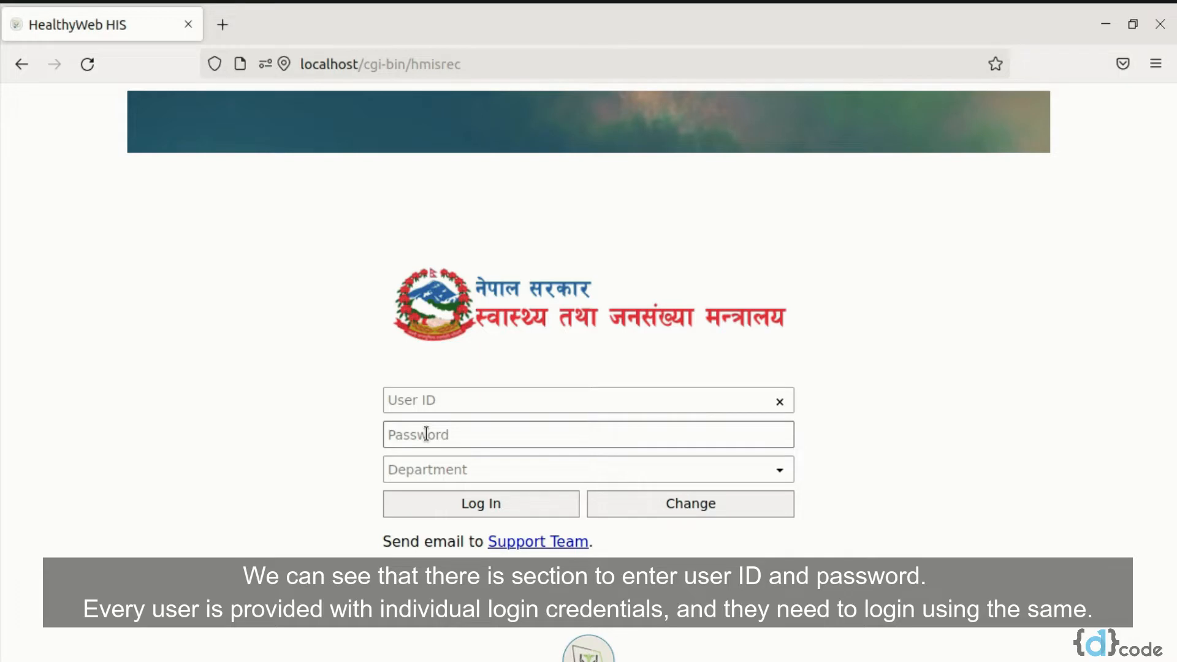
{"action": "left_click", "coordinate": [472, 396]}
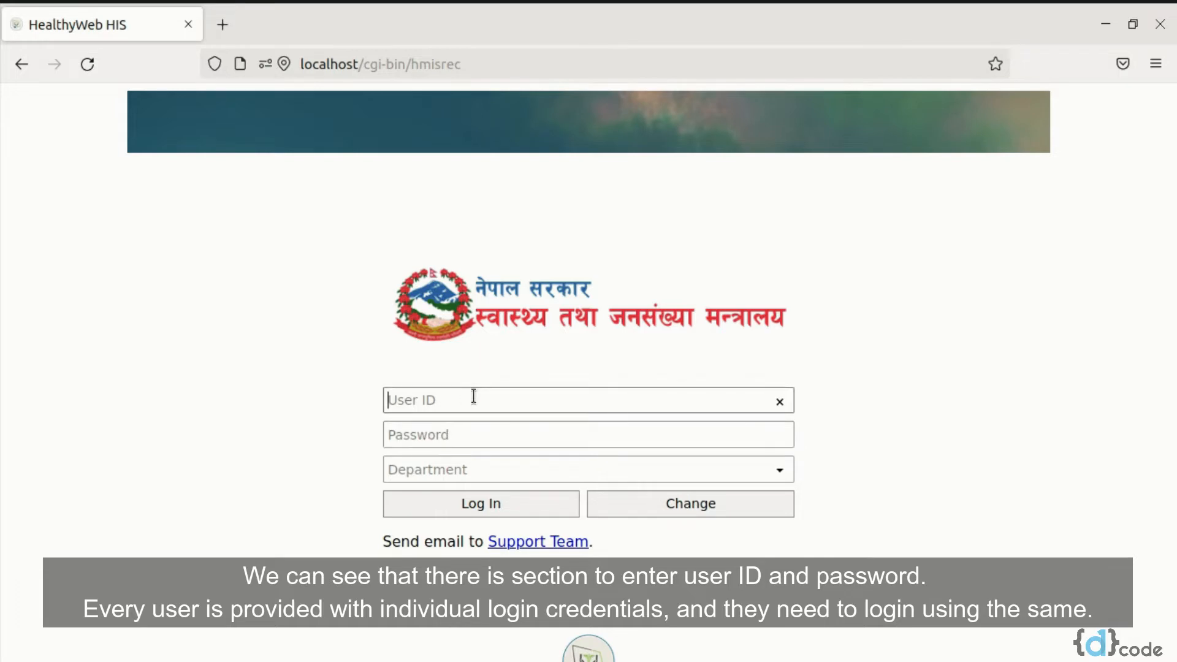
{"action": "type", "text": "admin"}
{"action": "left_click", "coordinate": [407, 436]}
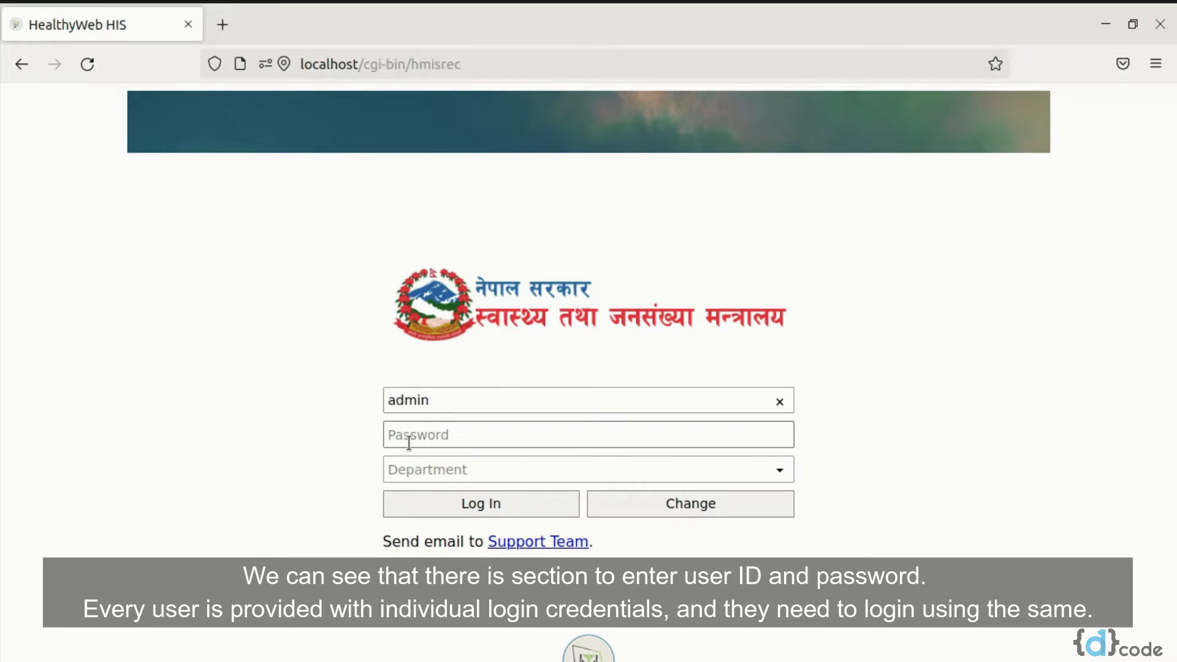
{"action": "type", "text": "admin"}
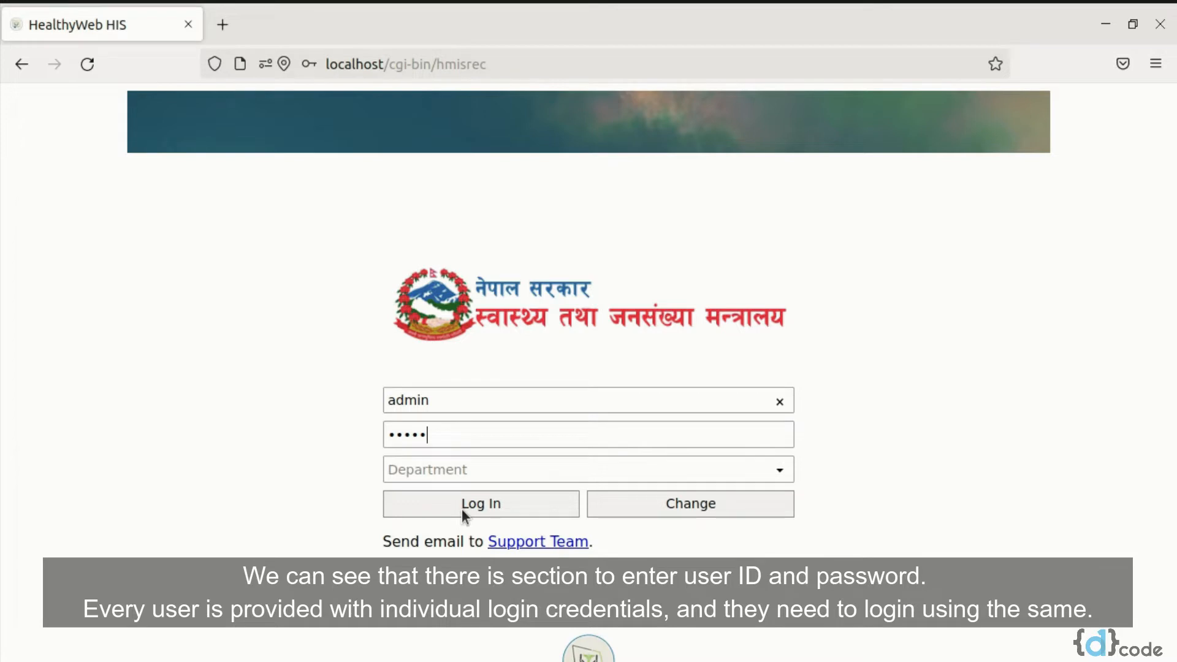
{"action": "left_click", "coordinate": [462, 509]}
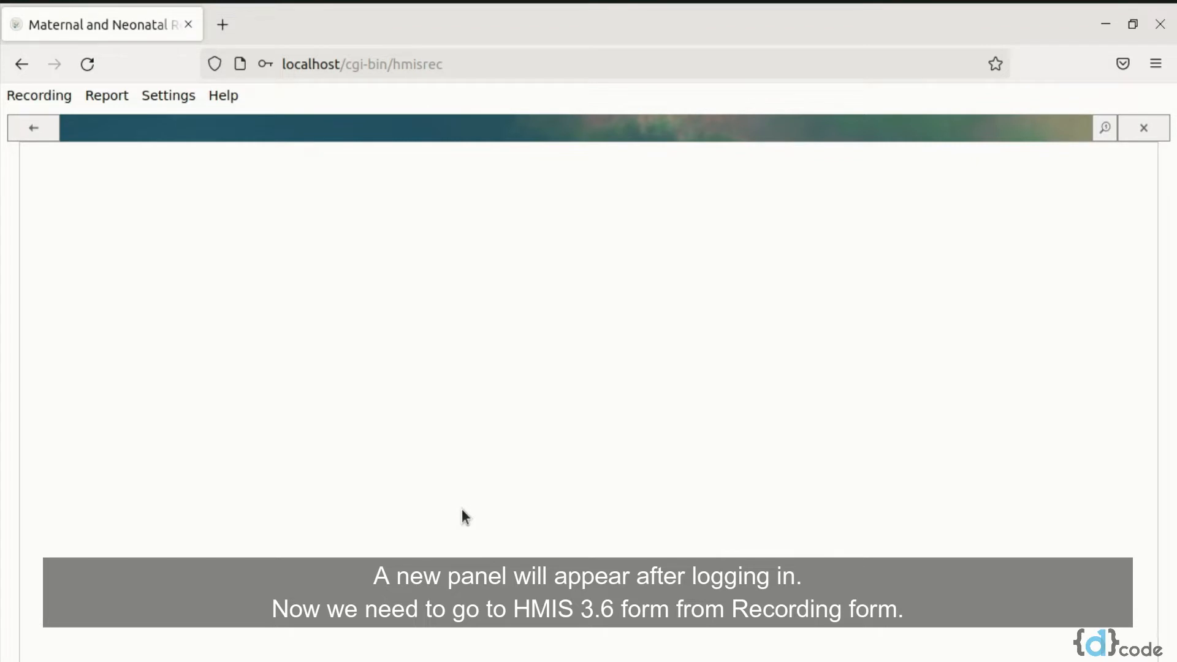
Open the HMIS 3.6 recording form and look through its sections from ANC visit to PNC visit
{"action": "left_click", "coordinate": [38, 92]}
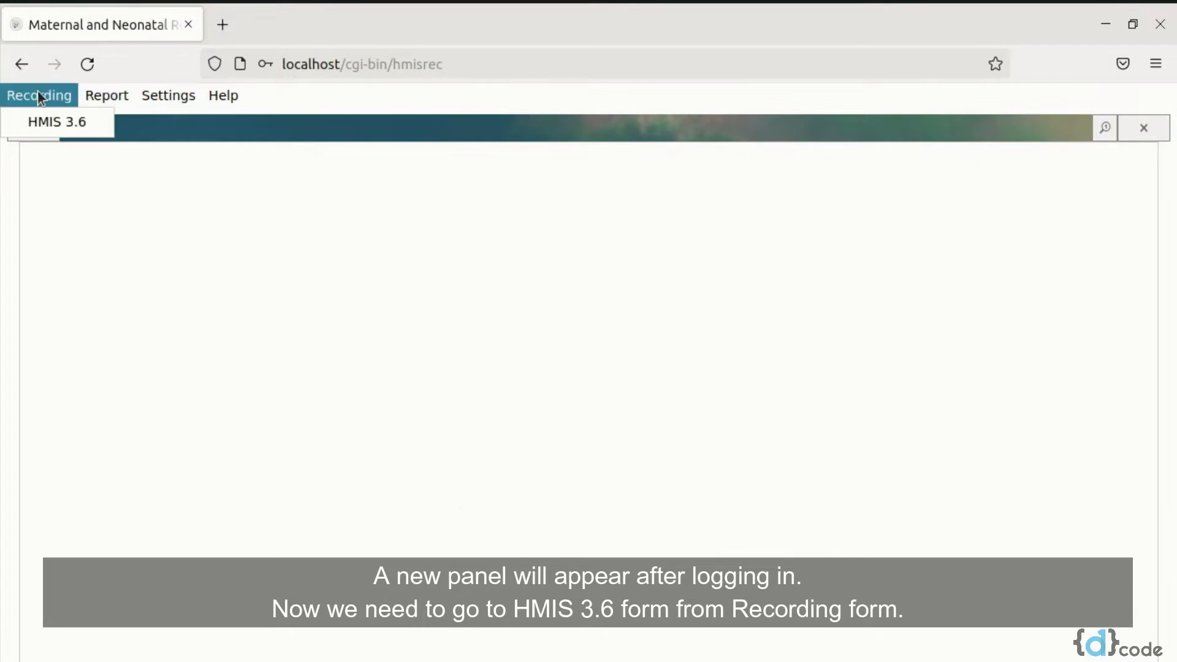
{"action": "left_click", "coordinate": [62, 123]}
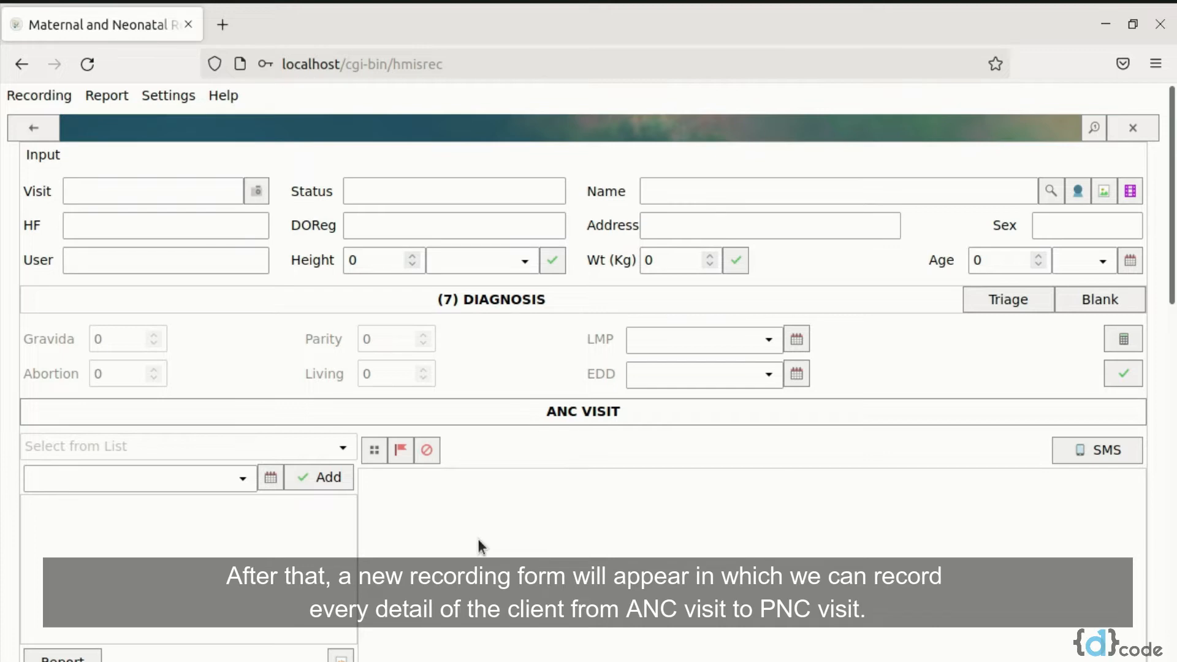
{"action": "scroll", "coordinate": [479, 543], "scroll_direction": "down", "scroll_amount": 5}
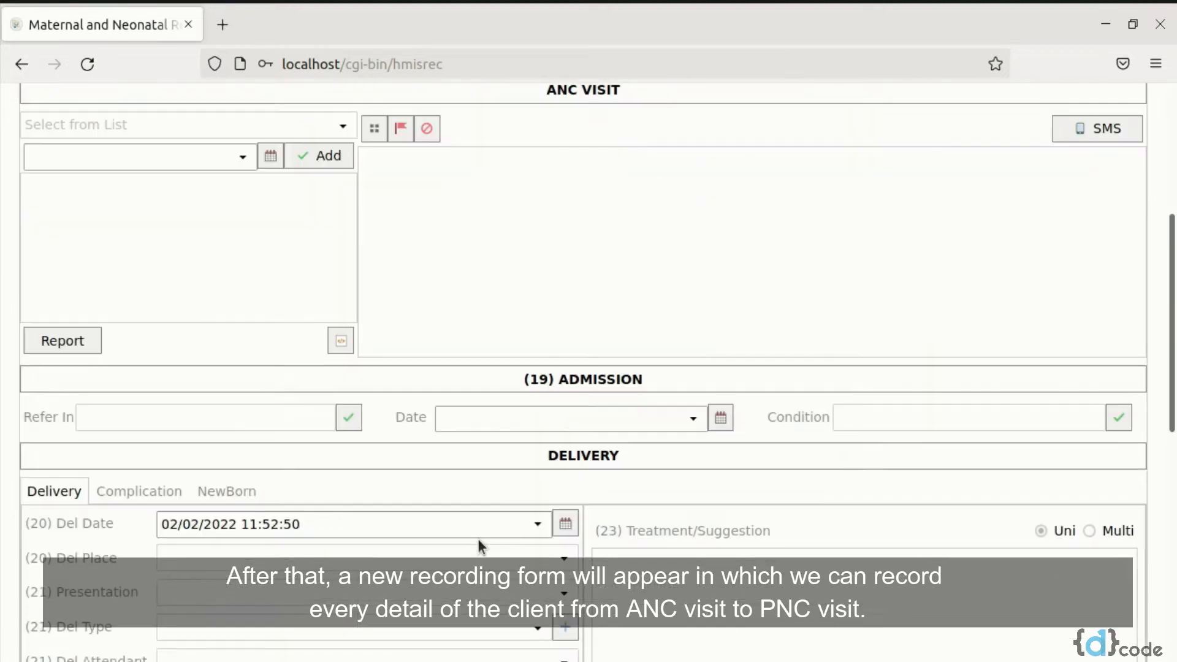
{"action": "scroll", "coordinate": [480, 544], "scroll_direction": "down", "scroll_amount": 10}
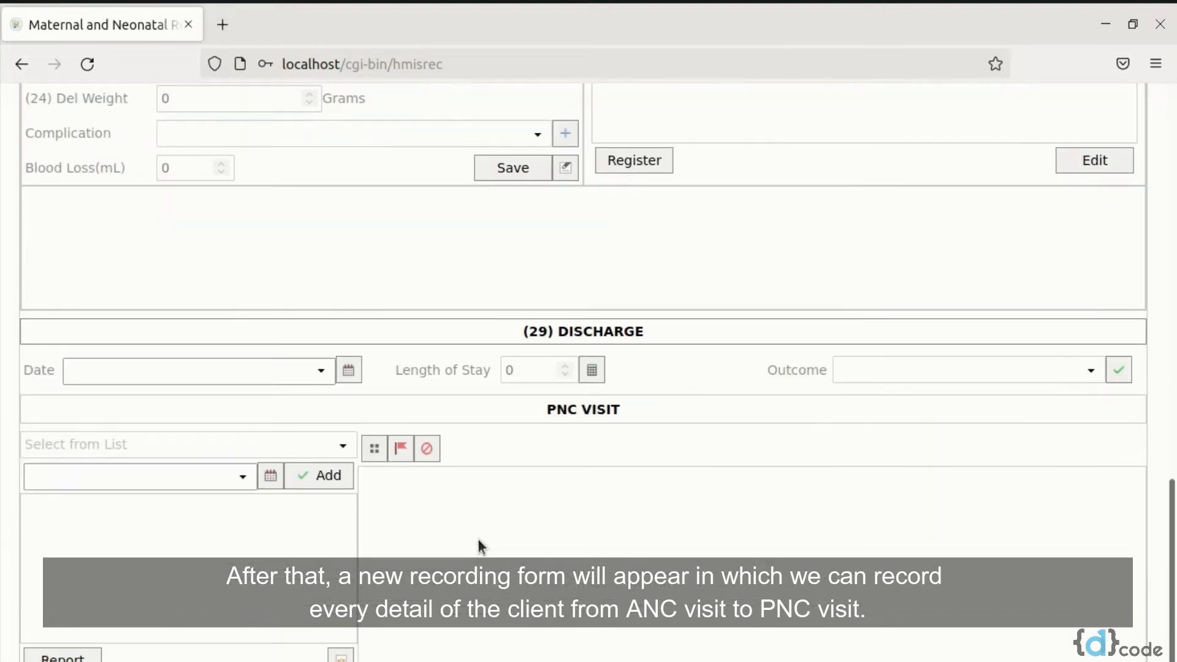
{"action": "scroll", "coordinate": [479, 543], "scroll_direction": "up", "scroll_amount": 15}
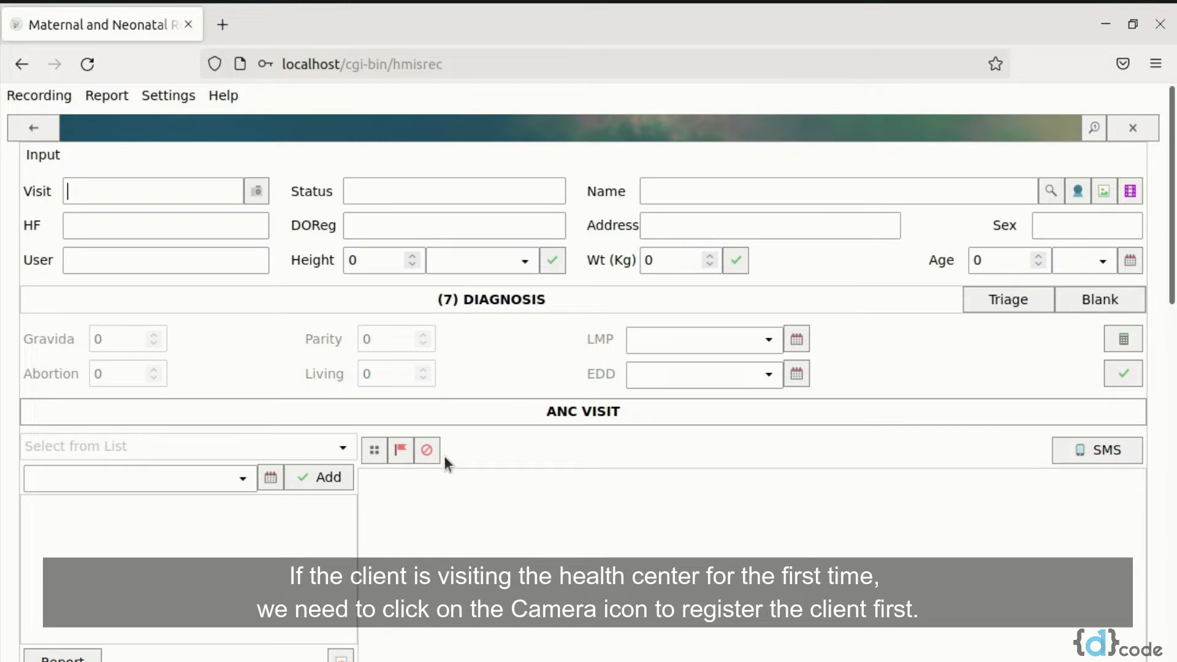
Start a new patient registration and enter the client's first name, surname, ethnic code 3 and contact number
{"action": "left_click", "coordinate": [257, 193]}
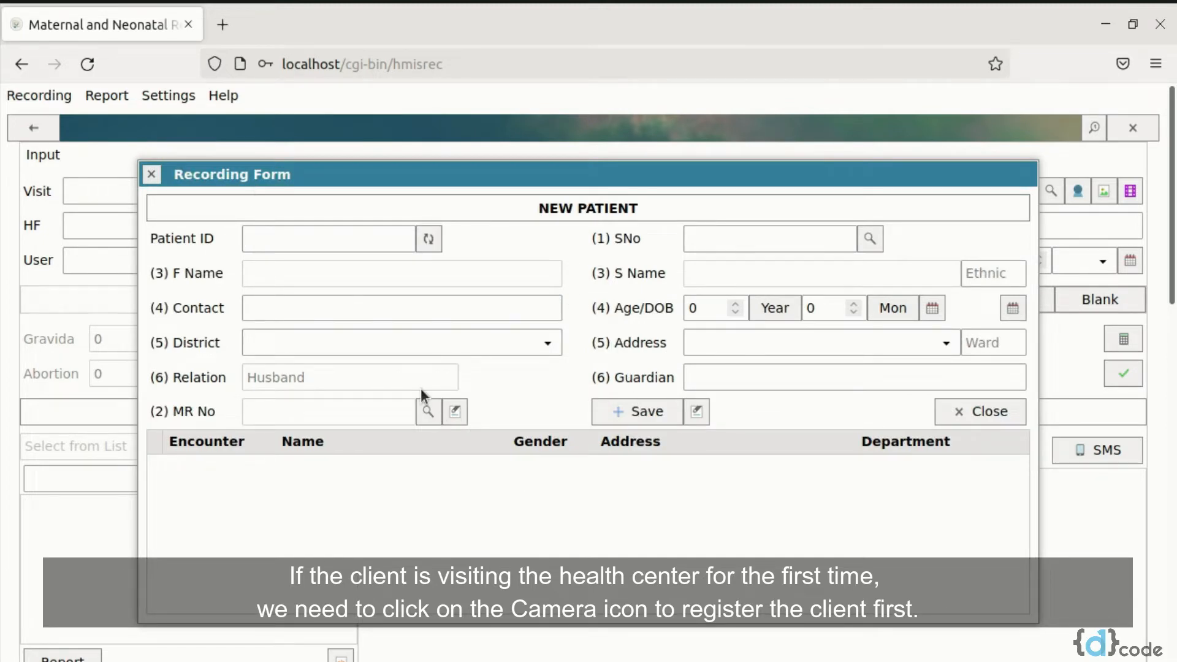
{"action": "left_click", "coordinate": [433, 241]}
{"action": "left_click", "coordinate": [362, 274]}
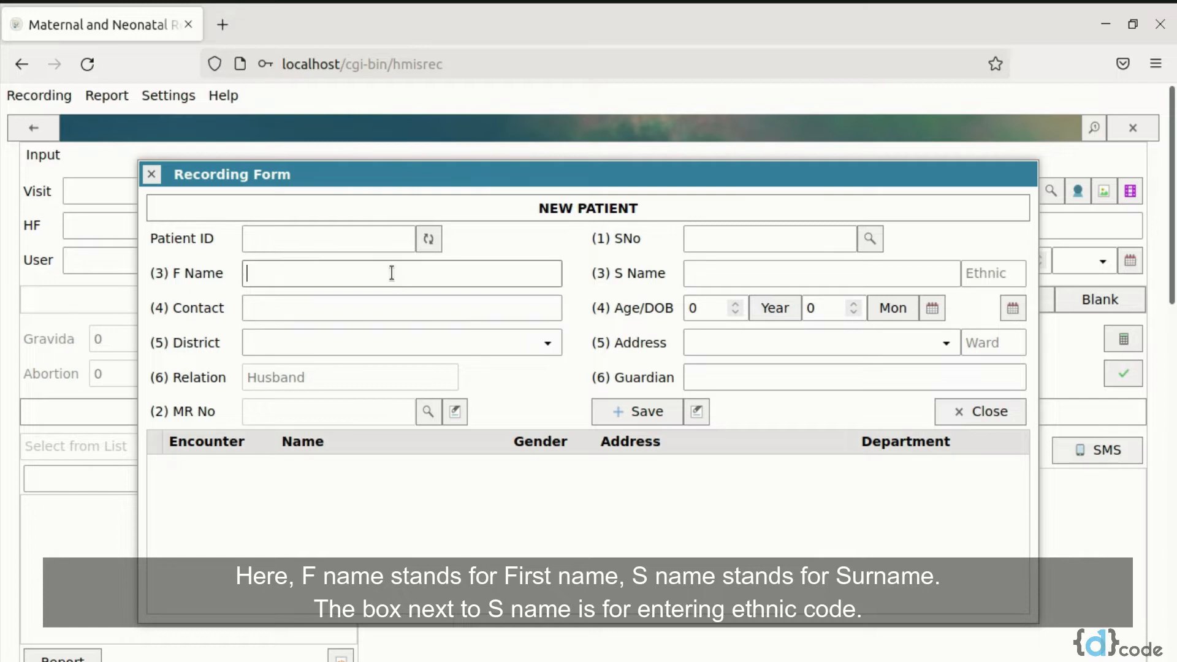
{"action": "key", "text": "Tab"}
{"action": "key", "text": "Tab"}
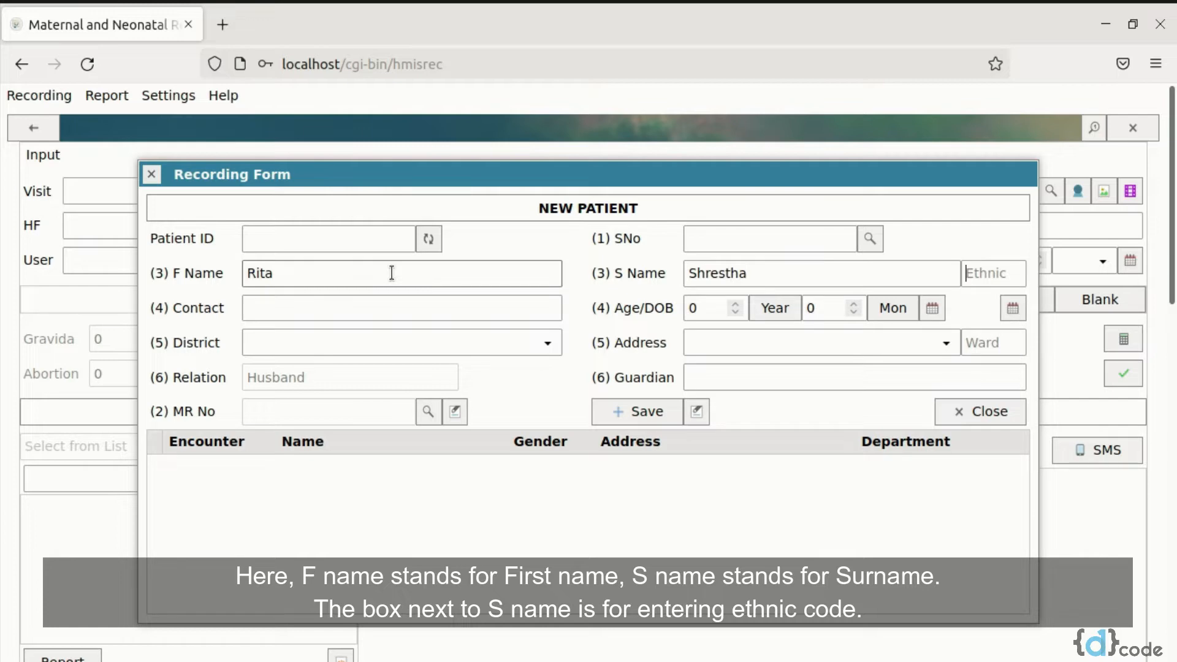
{"action": "type", "text": "3"}
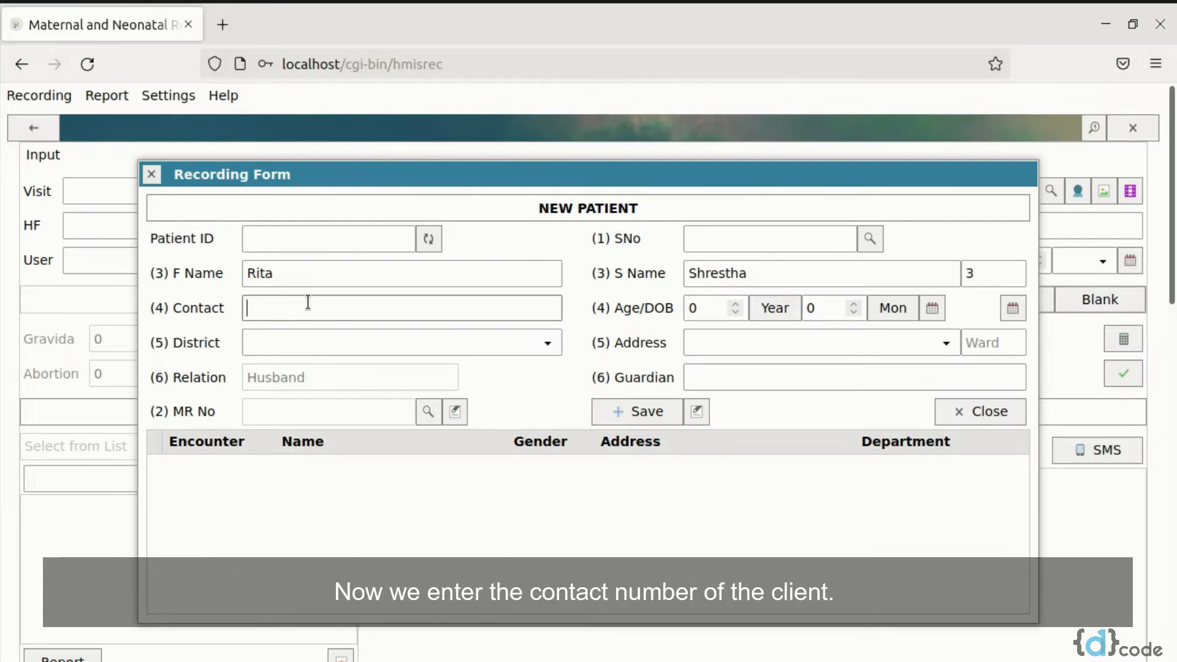
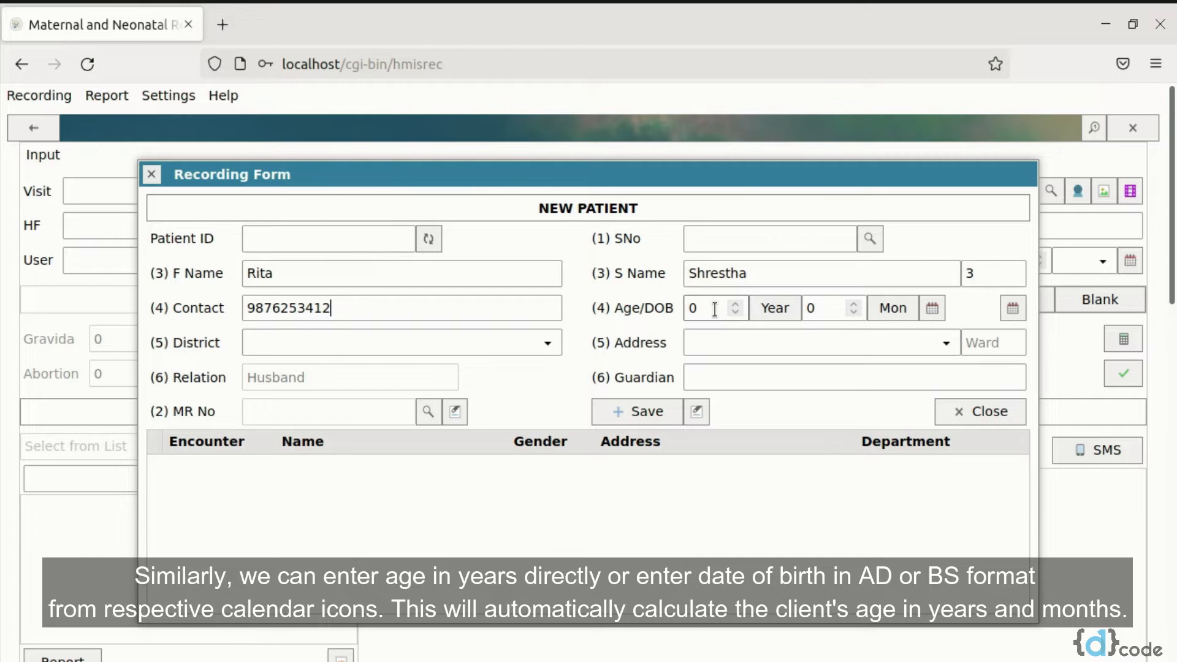
Set the client's age to 20 years and view the AD date-of-birth picker without choosing a date
{"action": "double_click", "coordinate": [715, 310]}
{"action": "type", "text": "20"}
{"action": "left_click", "coordinate": [931, 309]}
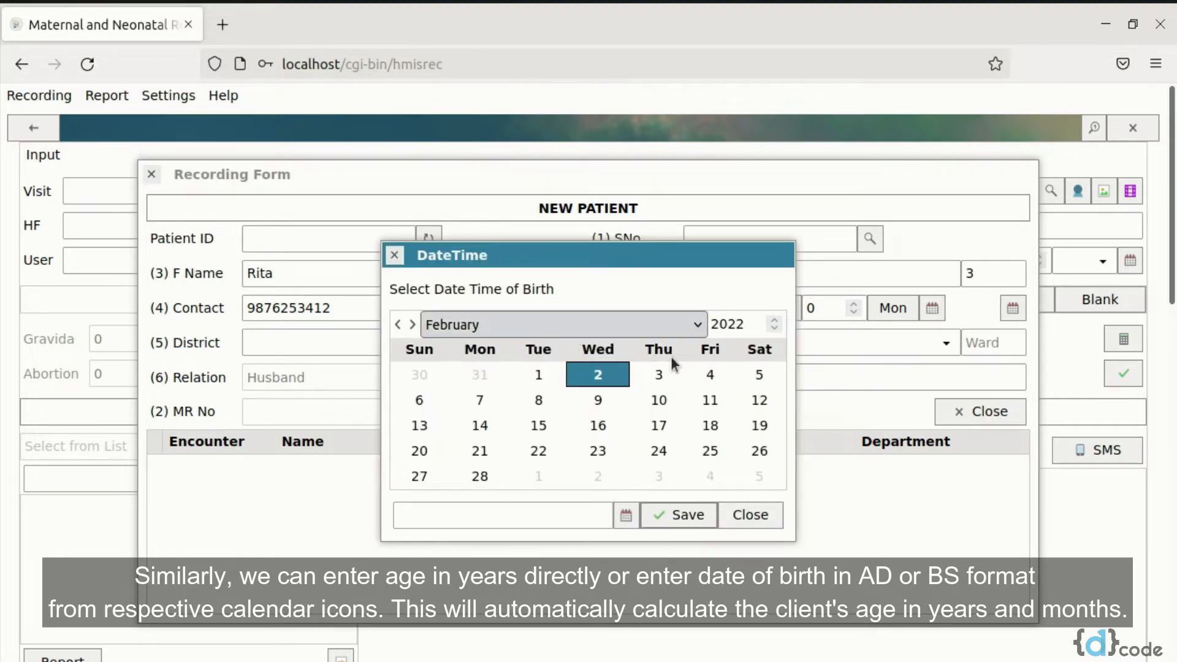
{"action": "left_click", "coordinate": [756, 518]}
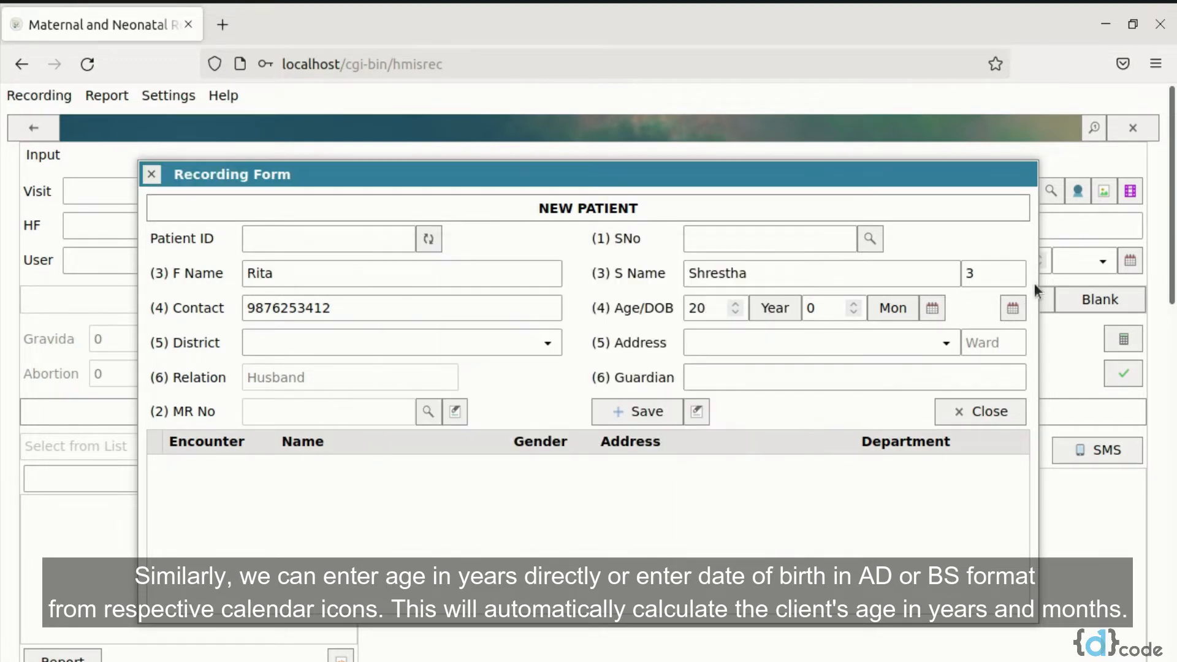
Enter the client's date of birth in BS yyyy/mm/dd format with the date converter
{"action": "left_click", "coordinate": [1013, 308]}
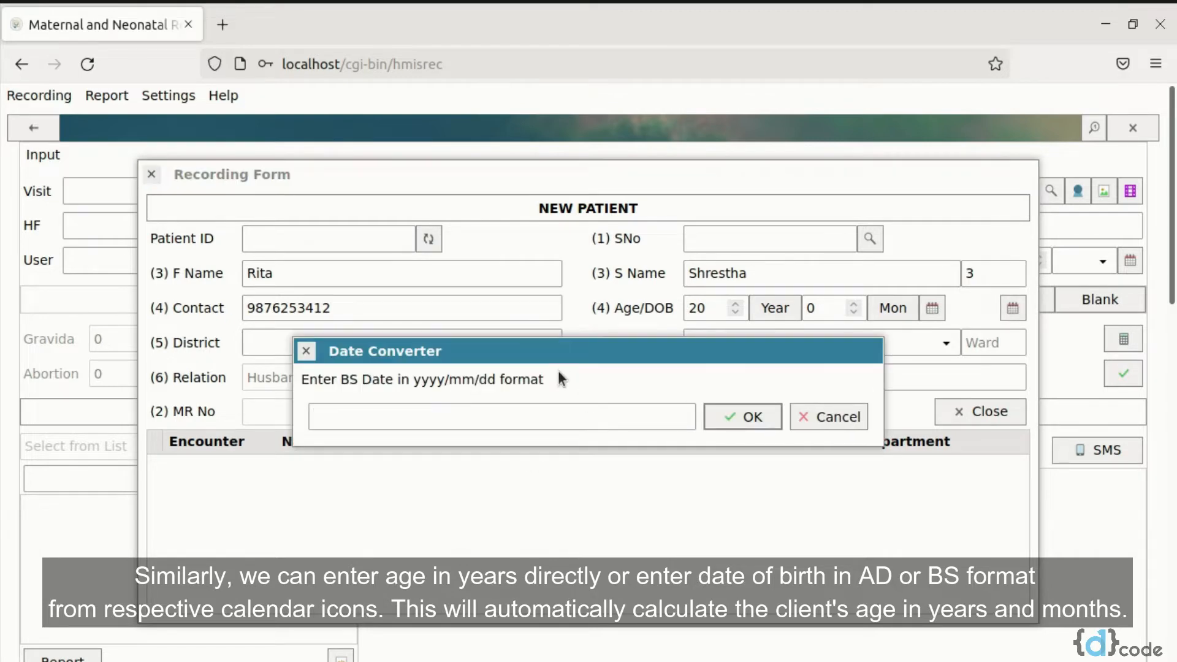
{"action": "left_click", "coordinate": [543, 417]}
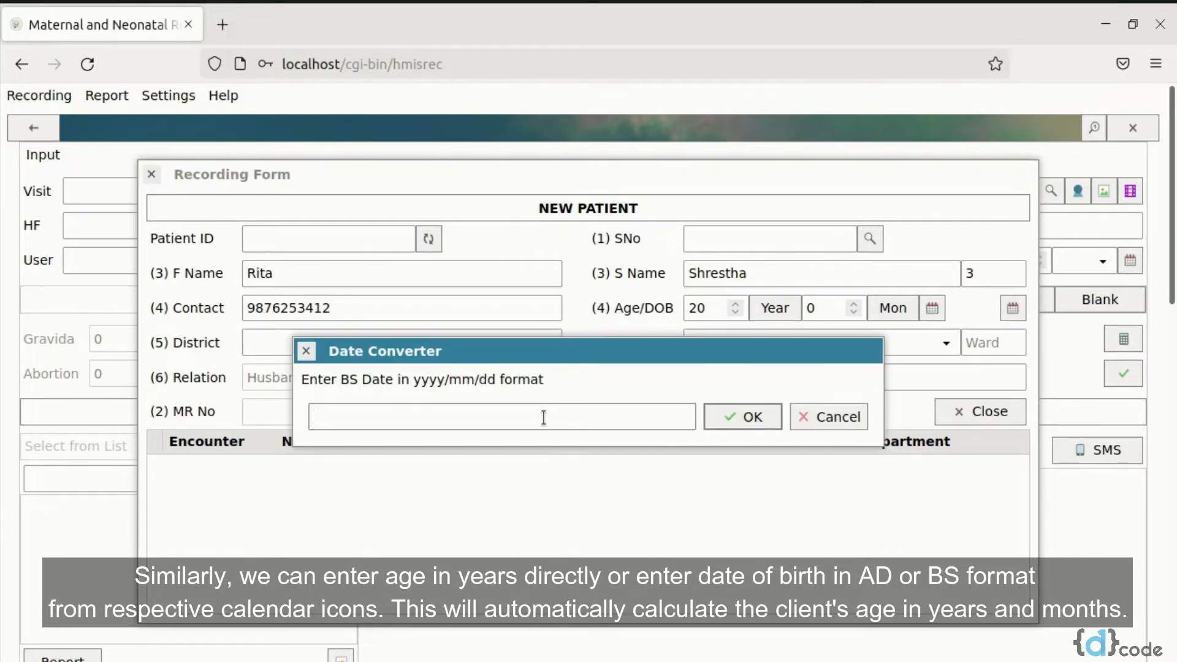
{"action": "type", "text": "206"}
{"action": "key", "text": "BackSpace"}
{"action": "type", "text": "50/11/09"}
{"action": "left_click", "coordinate": [729, 425]}
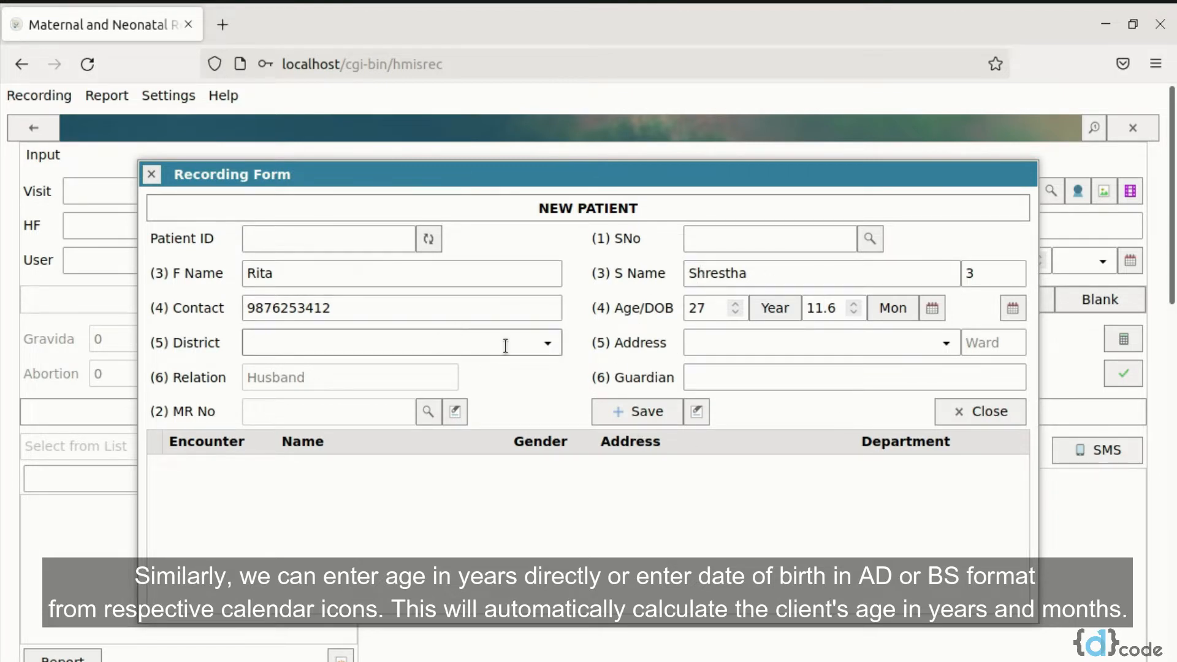
Choose the client's district and municipality from the available options and enter the ward number
{"action": "left_click", "coordinate": [548, 344]}
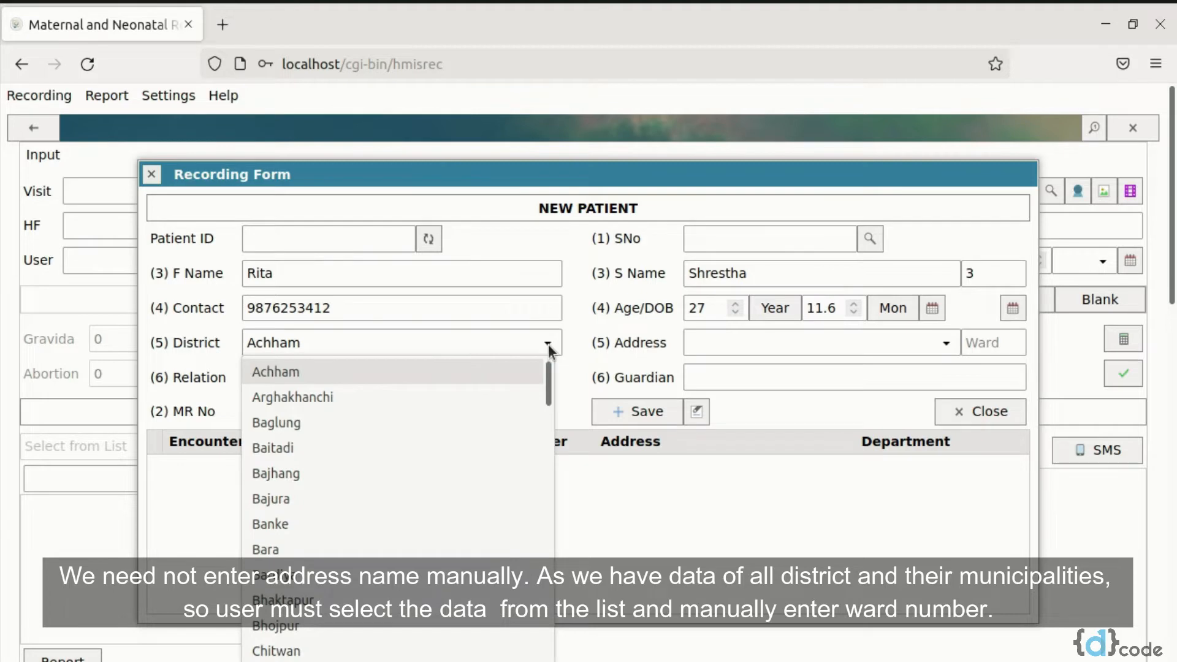
{"action": "key", "text": "Down"}
{"action": "key", "text": "Down"}
{"action": "key", "text": "Return"}
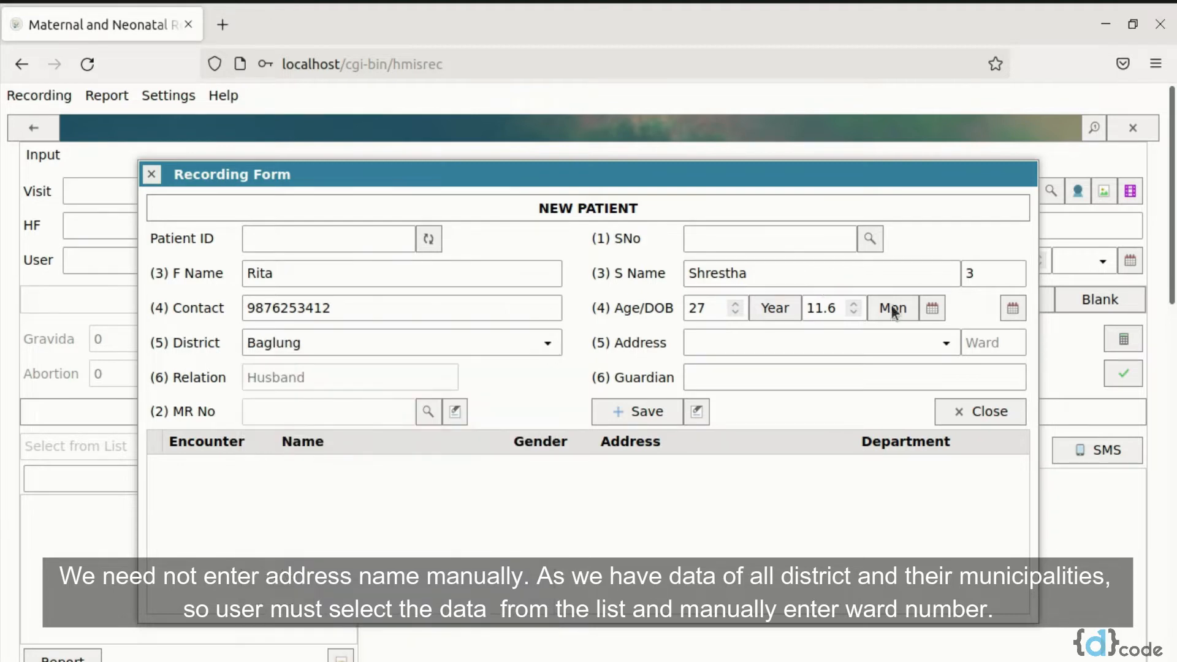
{"action": "left_click", "coordinate": [947, 344]}
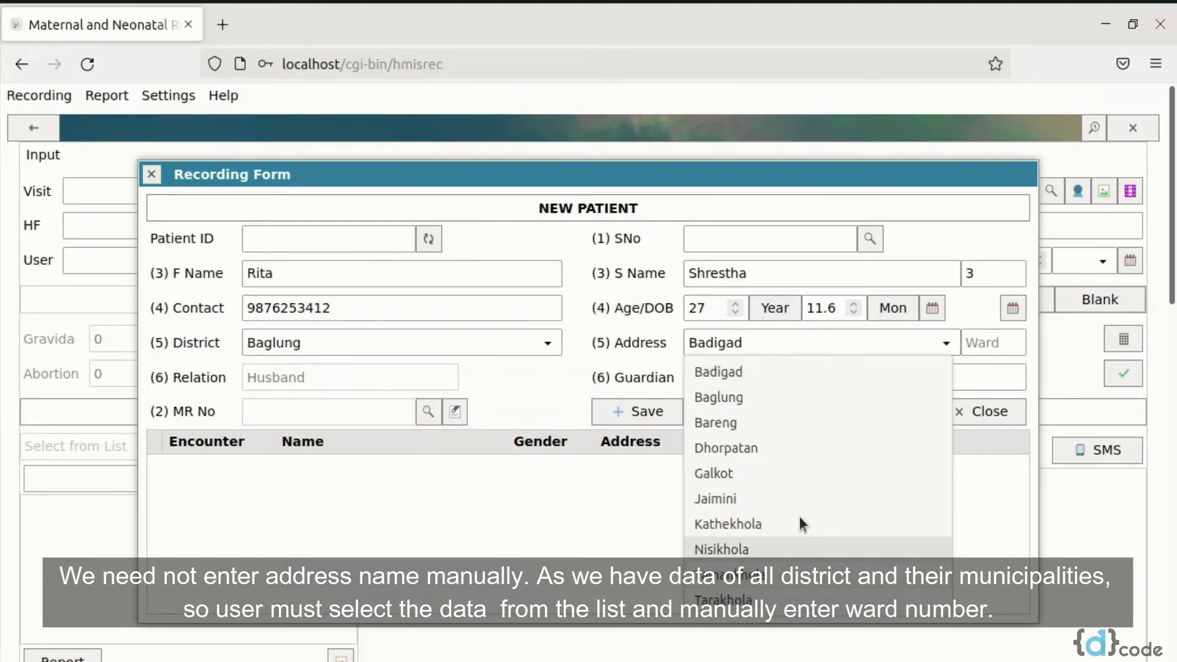
{"action": "left_click", "coordinate": [783, 447]}
{"action": "left_click", "coordinate": [983, 342]}
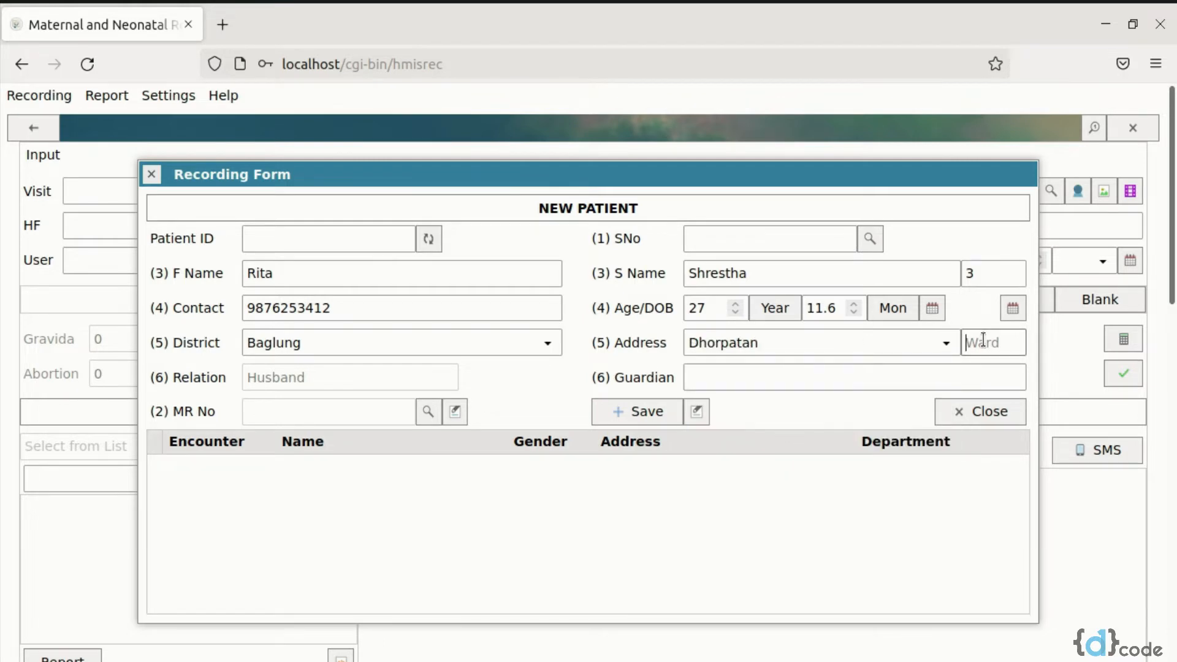
{"action": "type", "text": "12"}
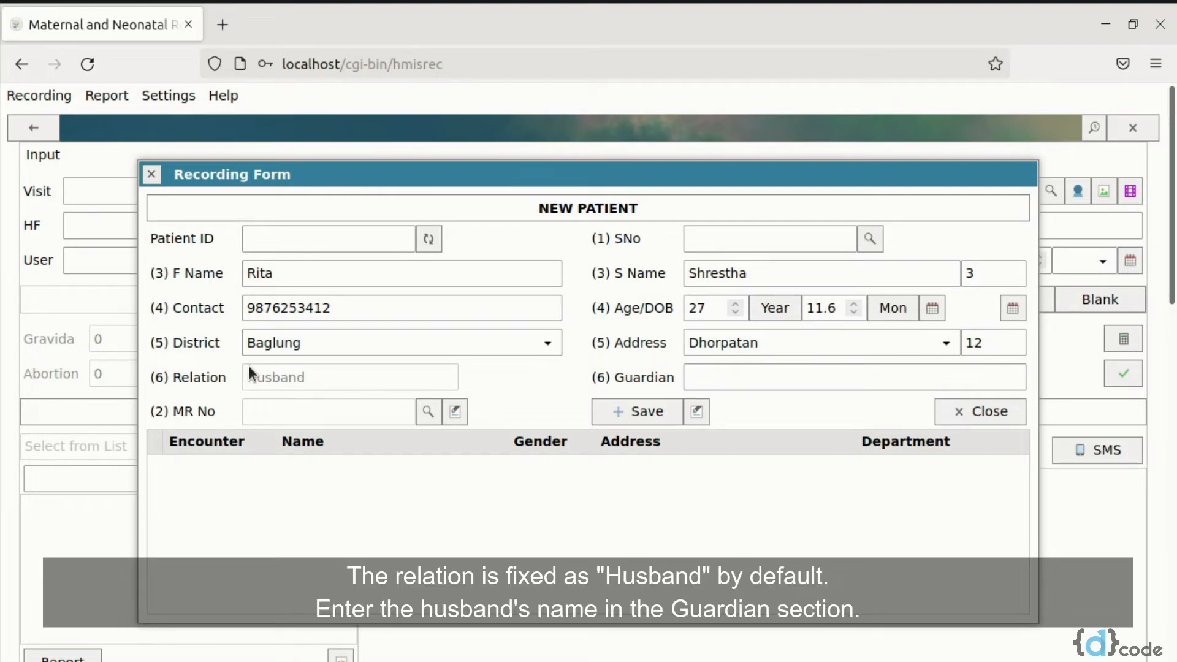
Save the patient registration with the husband's full name as guardian, and load the saved record into the main recording form
{"action": "left_click", "coordinate": [768, 382]}
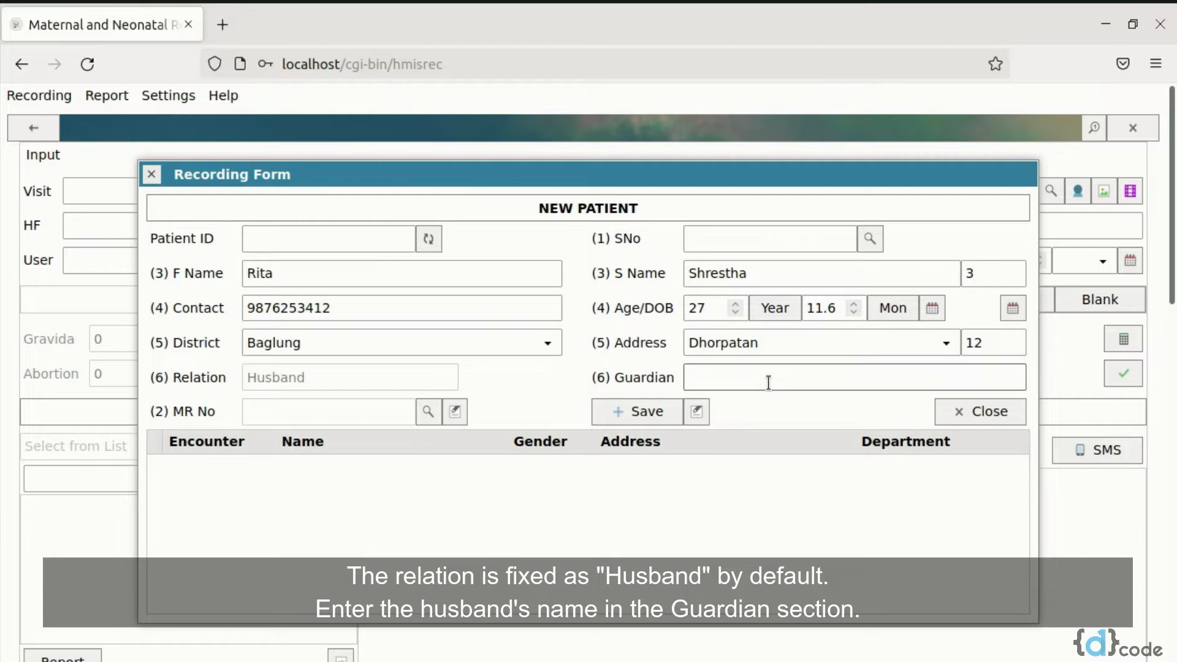
{"action": "left_click", "coordinate": [636, 419]}
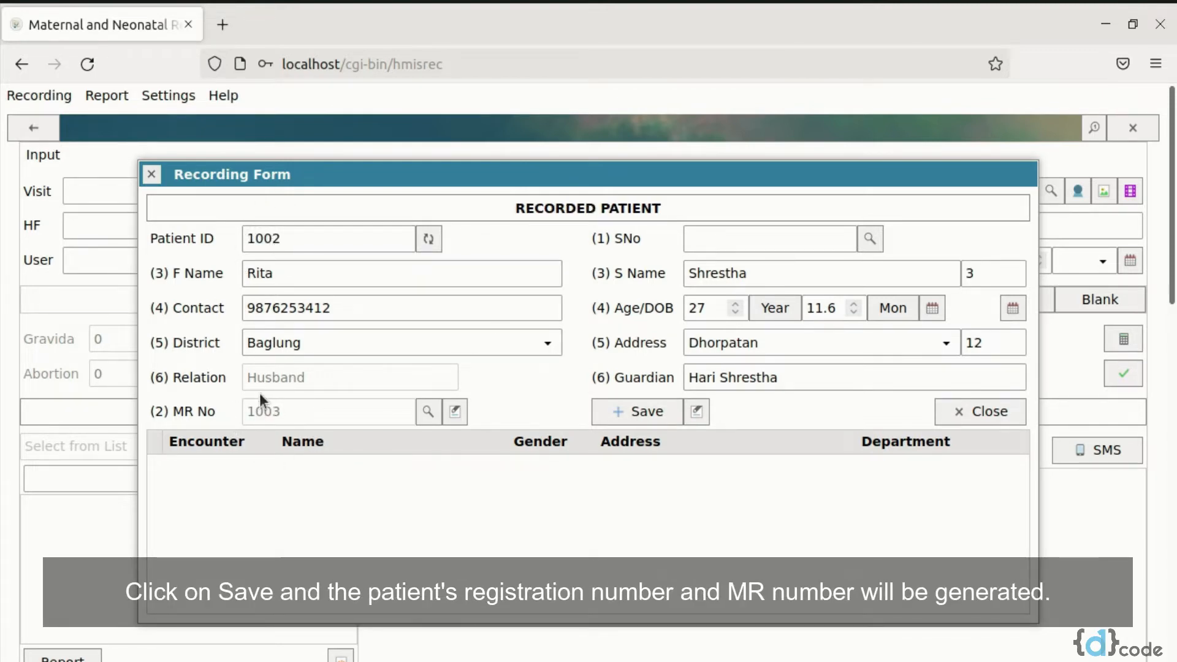
{"action": "left_click", "coordinate": [984, 412]}
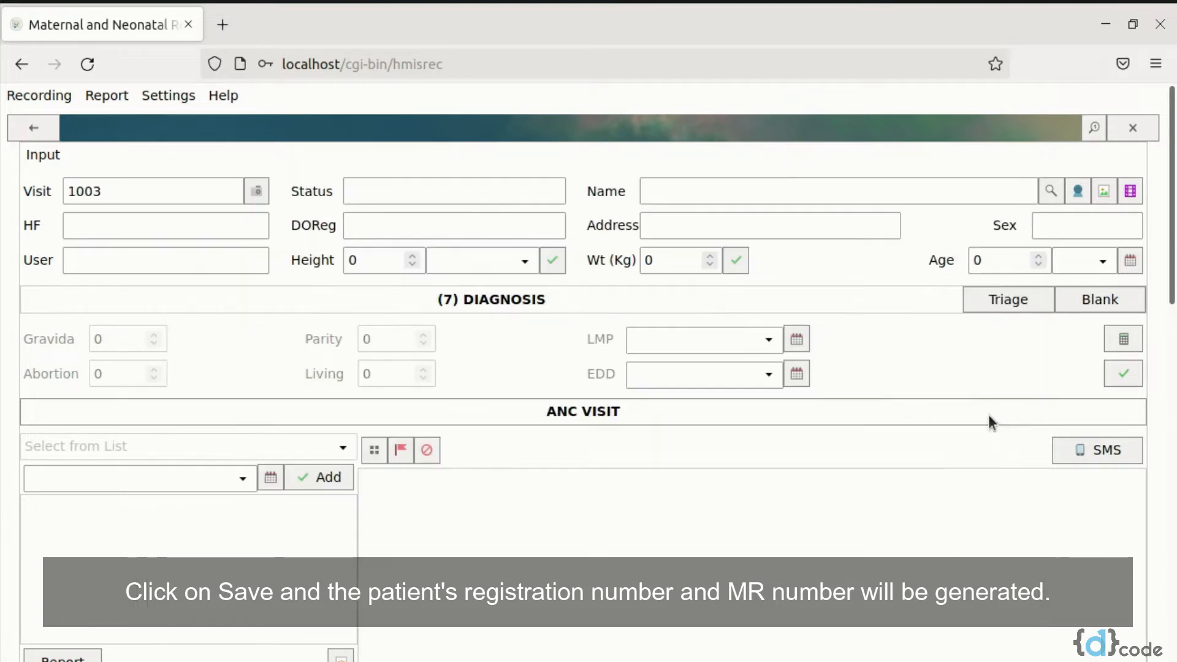
{"action": "left_click", "coordinate": [258, 190]}
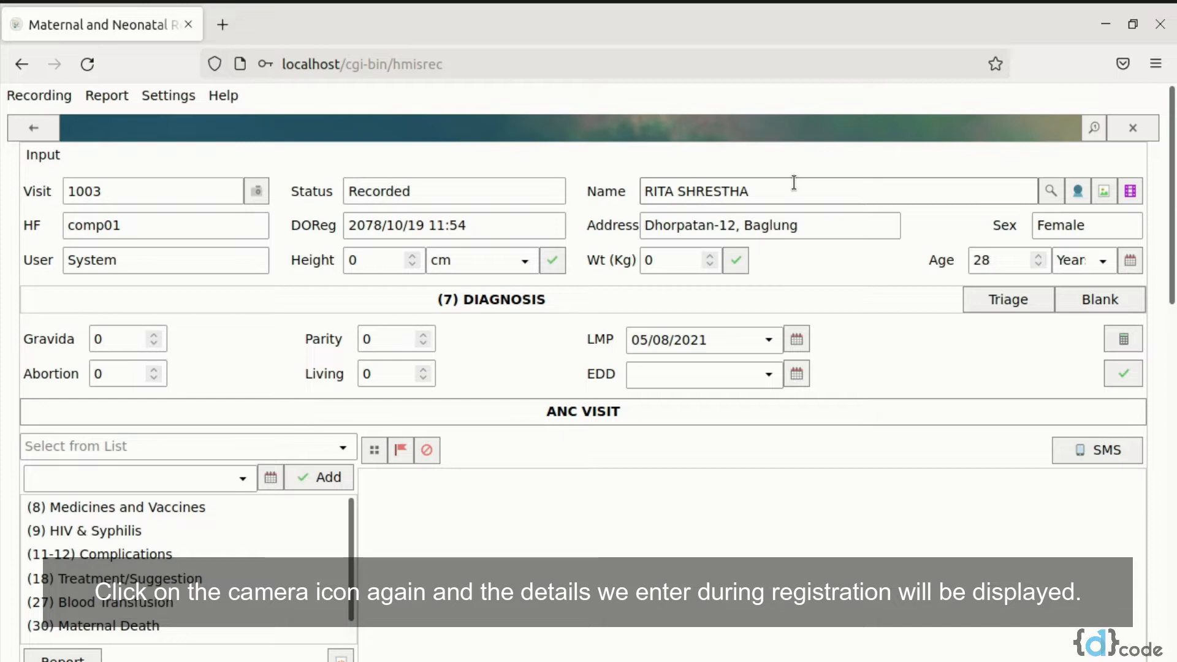
Set the client's height to 156 cm and save it
{"action": "left_click", "coordinate": [380, 260]}
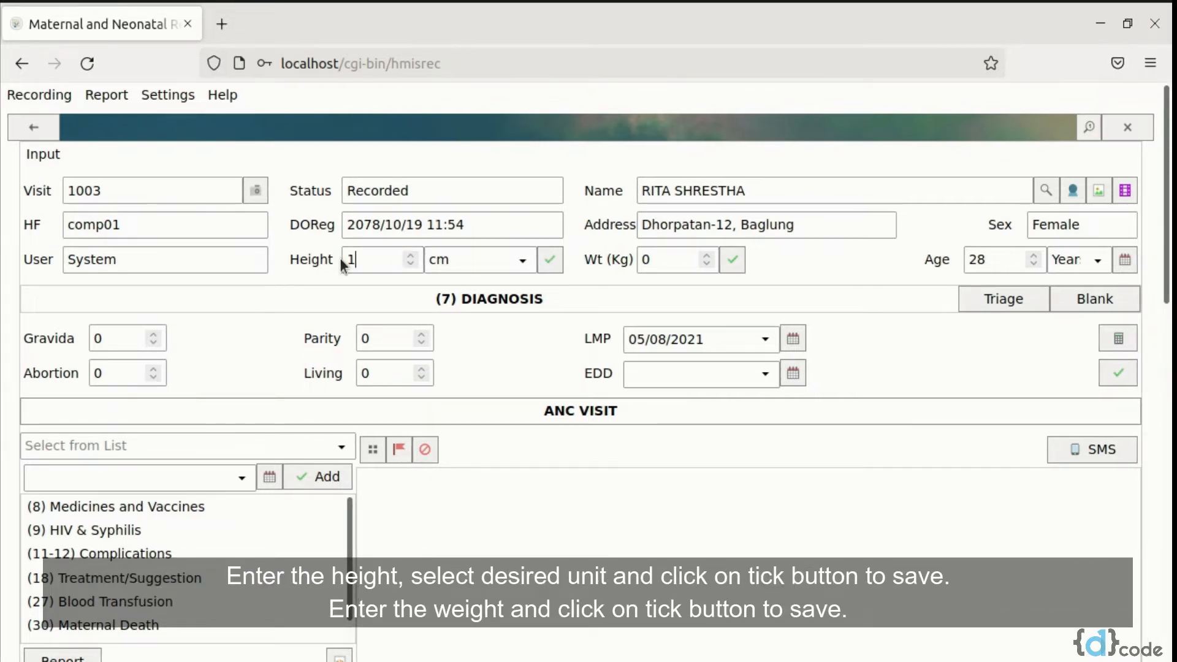
{"action": "type", "text": "156"}
{"action": "left_click", "coordinate": [523, 261]}
{"action": "left_click", "coordinate": [518, 288]}
{"action": "left_click", "coordinate": [555, 262]}
Set the client's weight to 60 kg and save it
{"action": "left_click", "coordinate": [639, 259]}
{"action": "double_click", "coordinate": [638, 260]}
{"action": "type", "text": "6"}
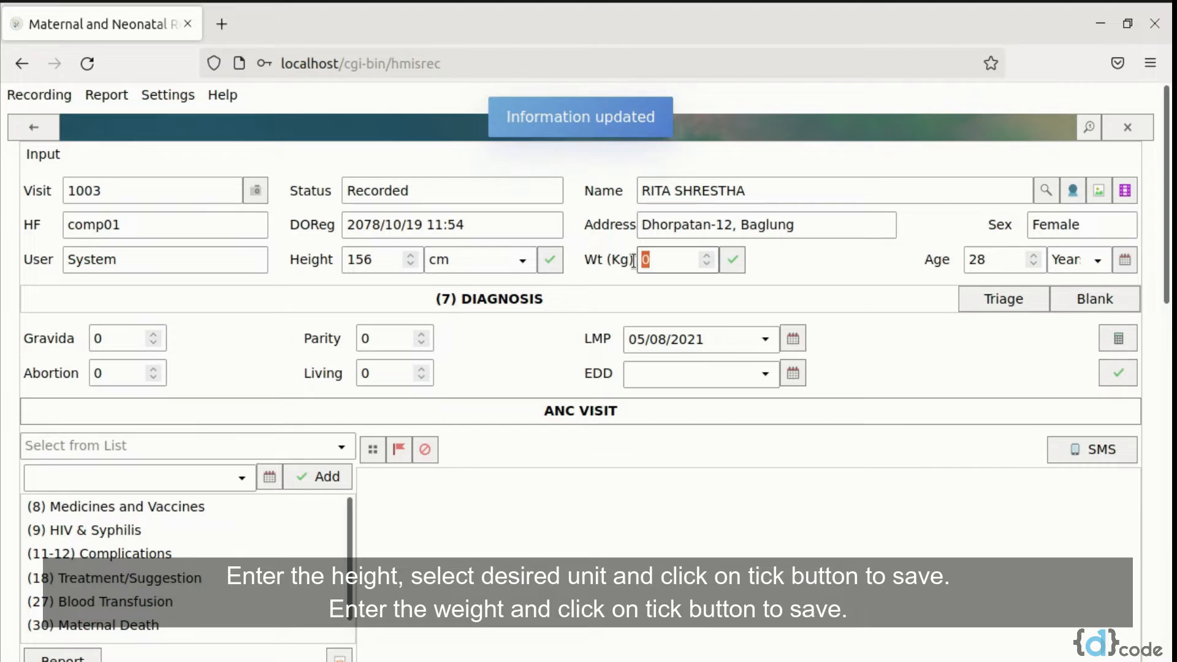
{"action": "type", "text": "0"}
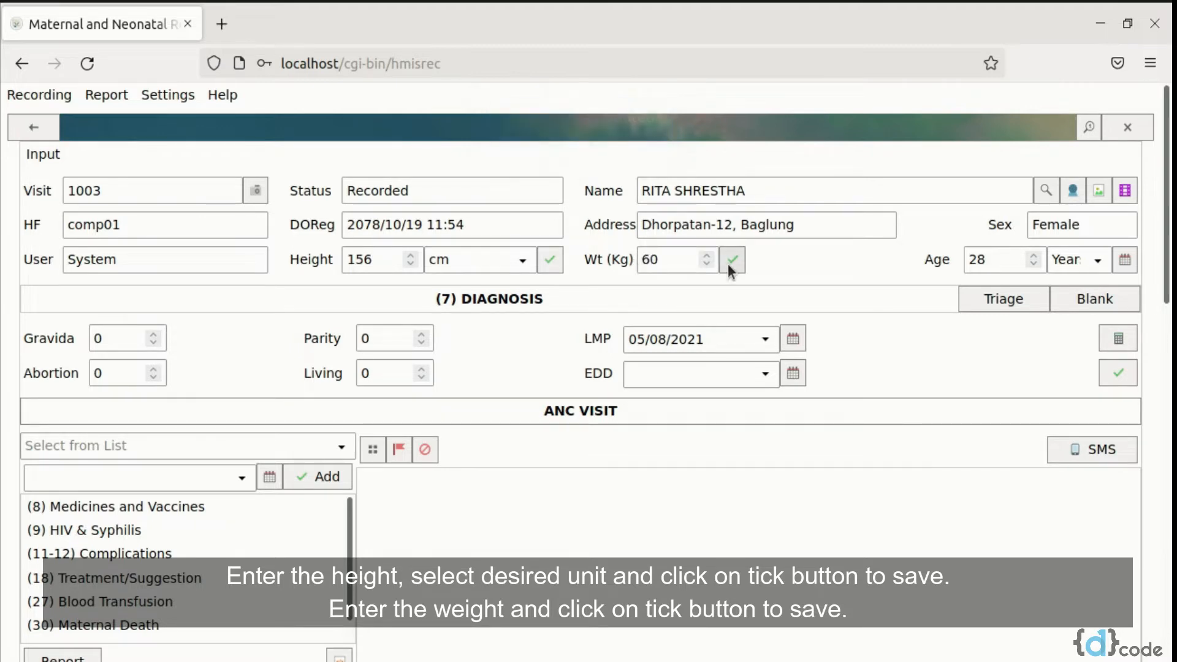
{"action": "left_click", "coordinate": [730, 262]}
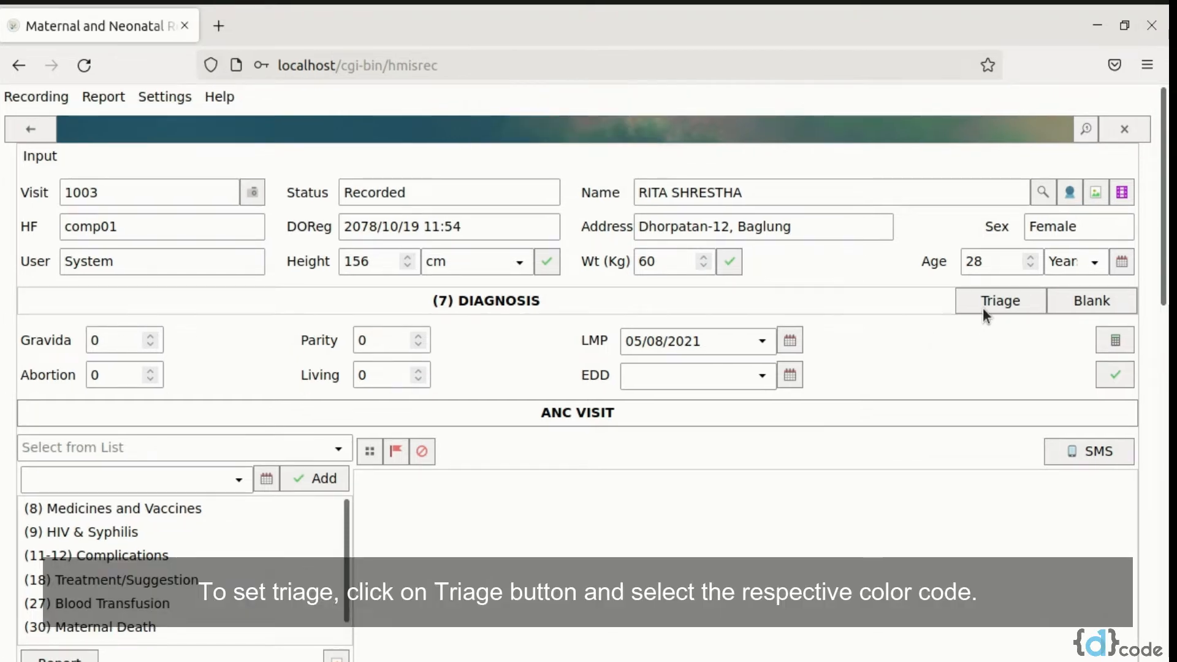
Assign the green triage colour code to the client's diagnosis section
{"action": "left_click", "coordinate": [987, 305]}
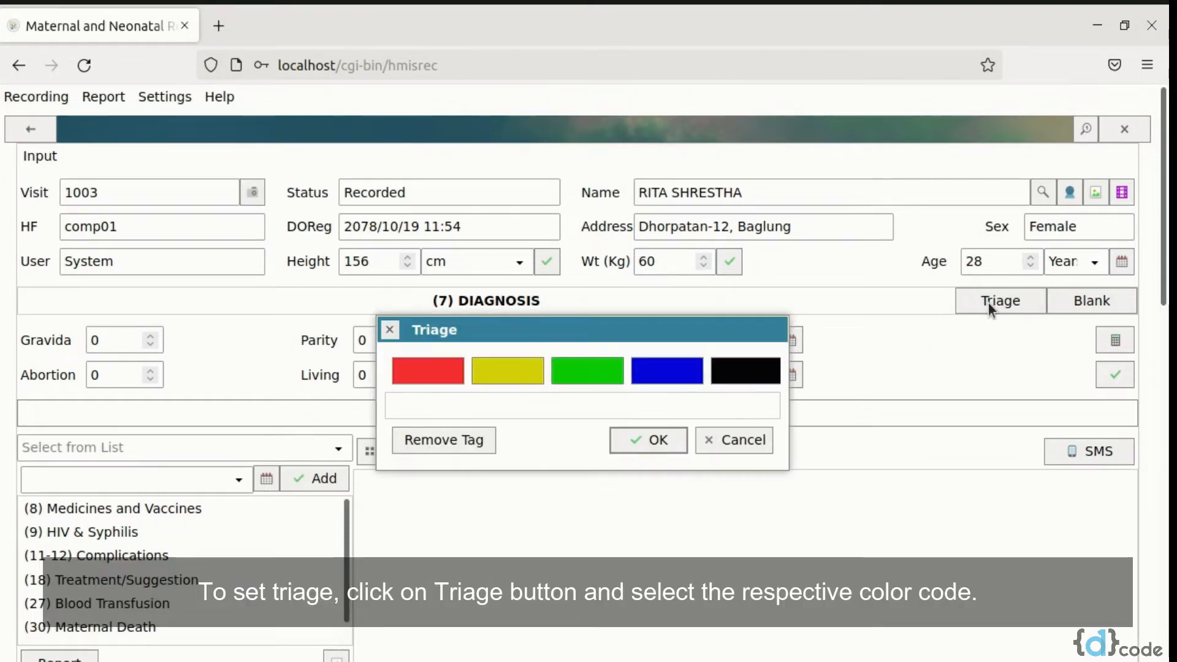
{"action": "left_click", "coordinate": [565, 374]}
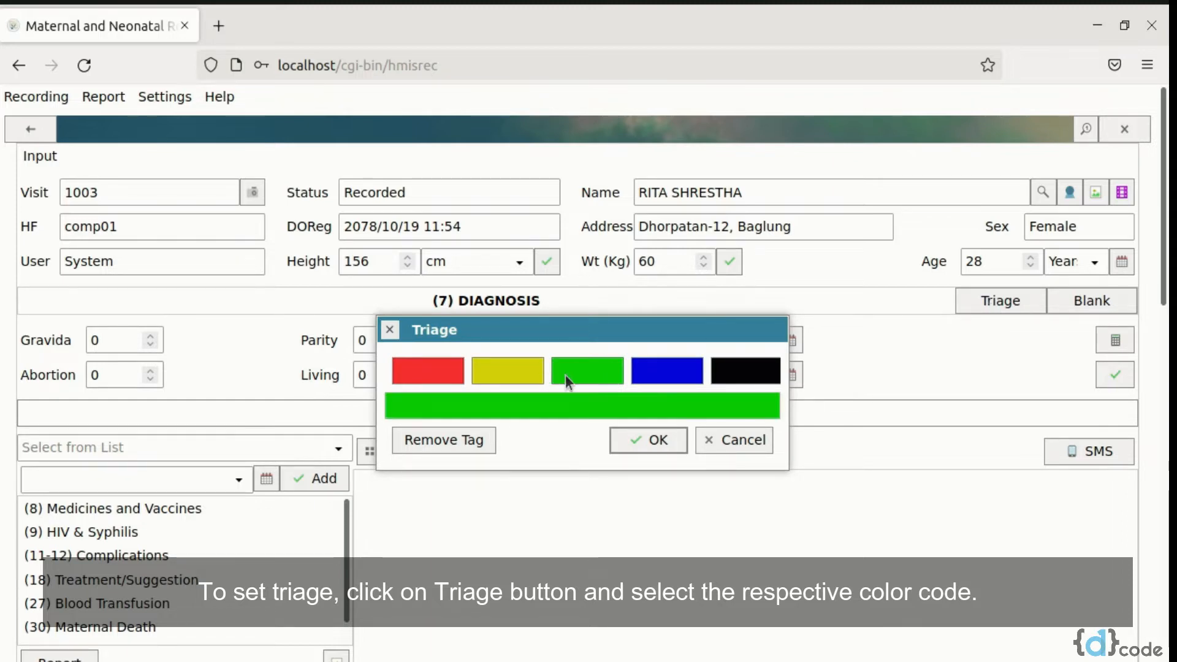
{"action": "left_click", "coordinate": [636, 449]}
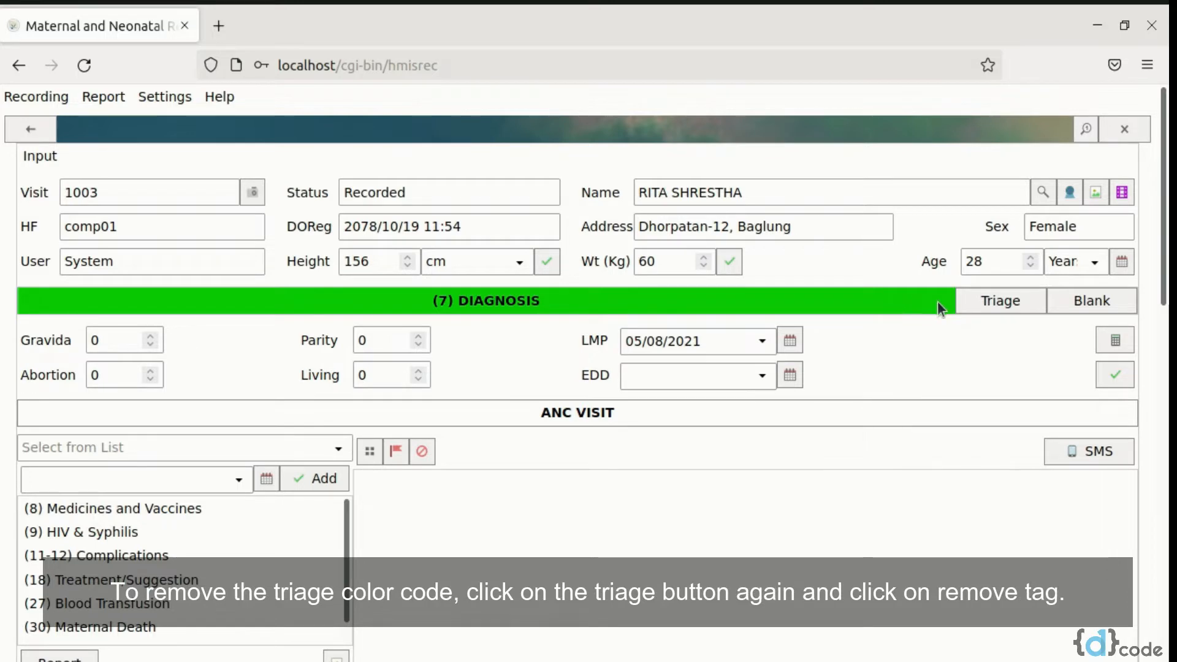
Remove the triage colour tag from the client's diagnosis section
{"action": "left_click", "coordinate": [977, 307]}
{"action": "left_click", "coordinate": [472, 441]}
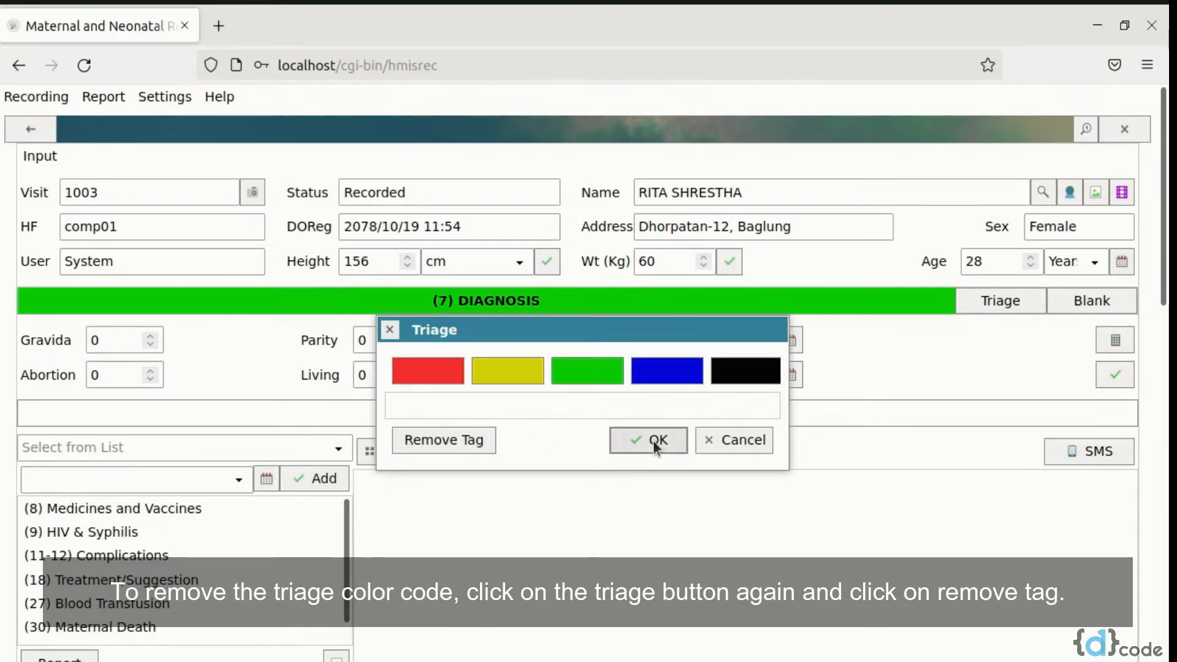
{"action": "left_click", "coordinate": [653, 440]}
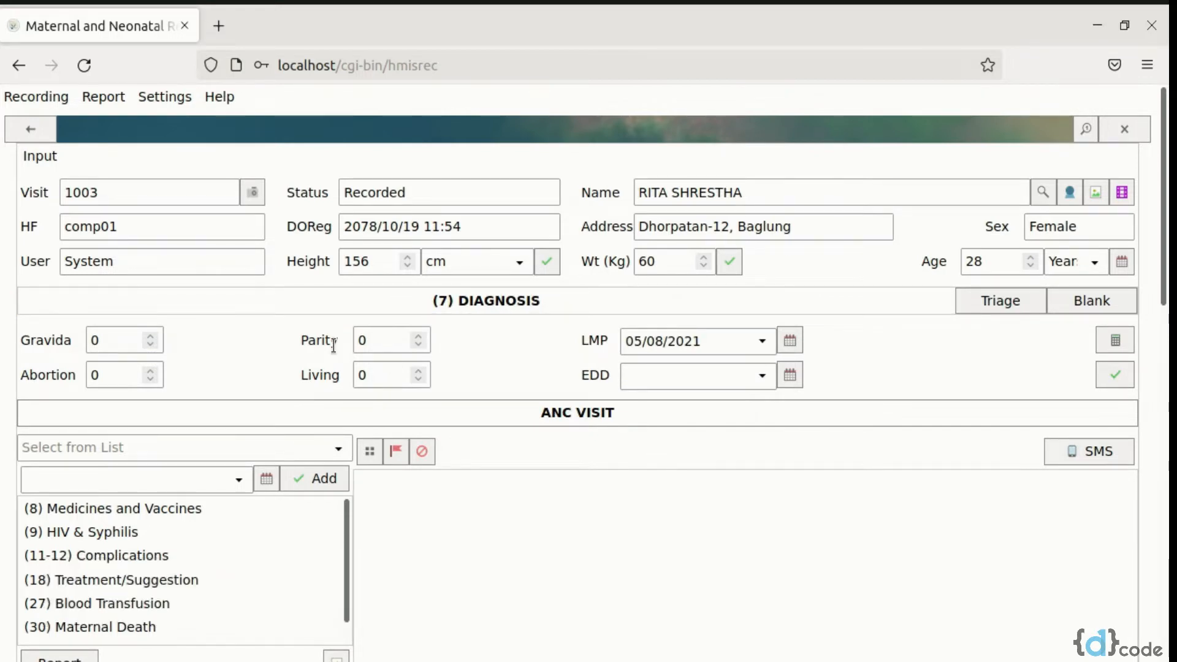
Enter the obstetric history with gravida 2, parity 1 and living 1
{"action": "left_click_drag", "start_coordinate": [105, 343], "coordinate": [75, 345]}
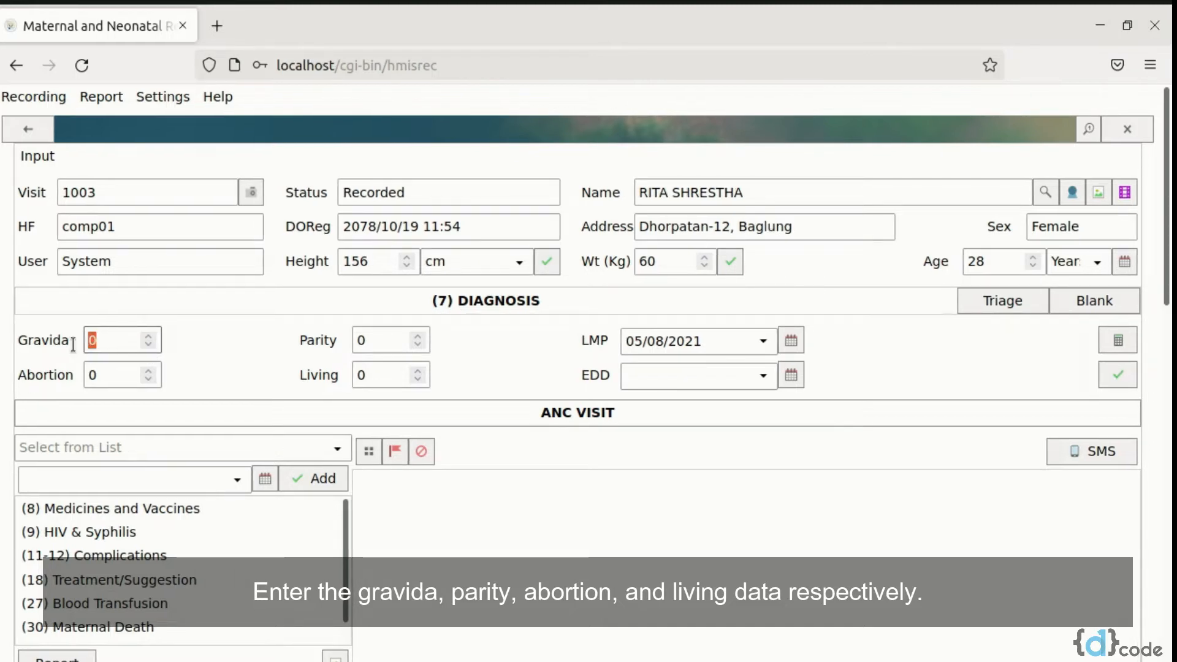
{"action": "type", "text": "2"}
{"action": "left_click_drag", "start_coordinate": [377, 344], "coordinate": [349, 375]}
{"action": "type", "text": "11"}
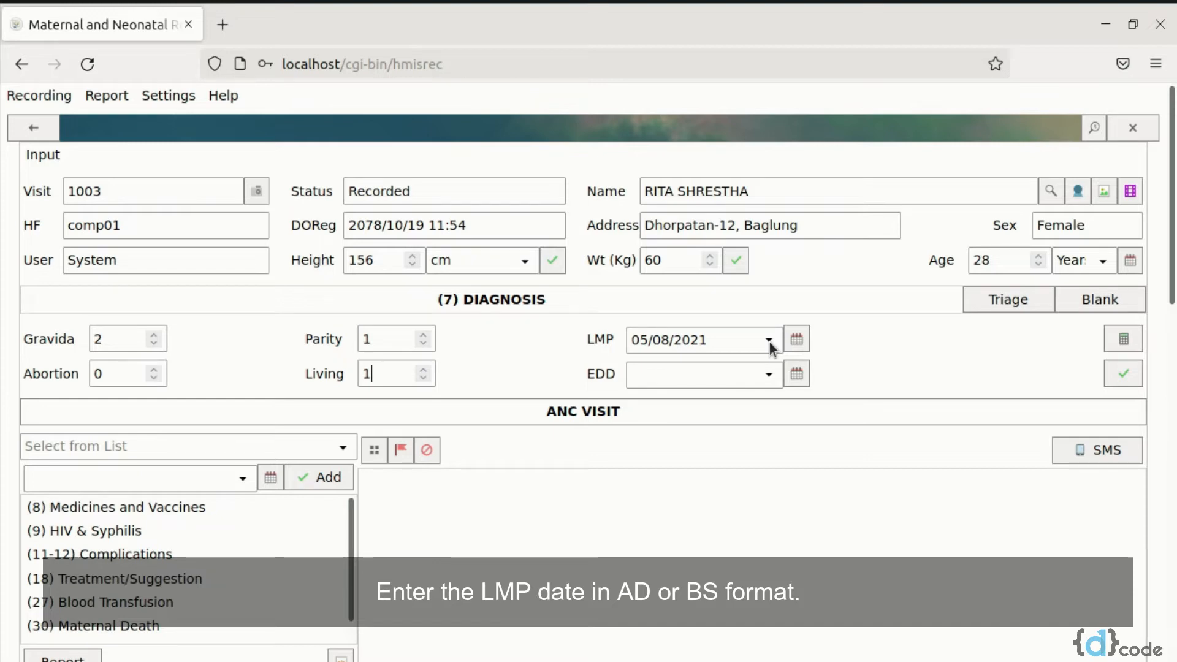
Set the LMP date to 2078/05/10 BS with the date converter
{"action": "left_click", "coordinate": [770, 340]}
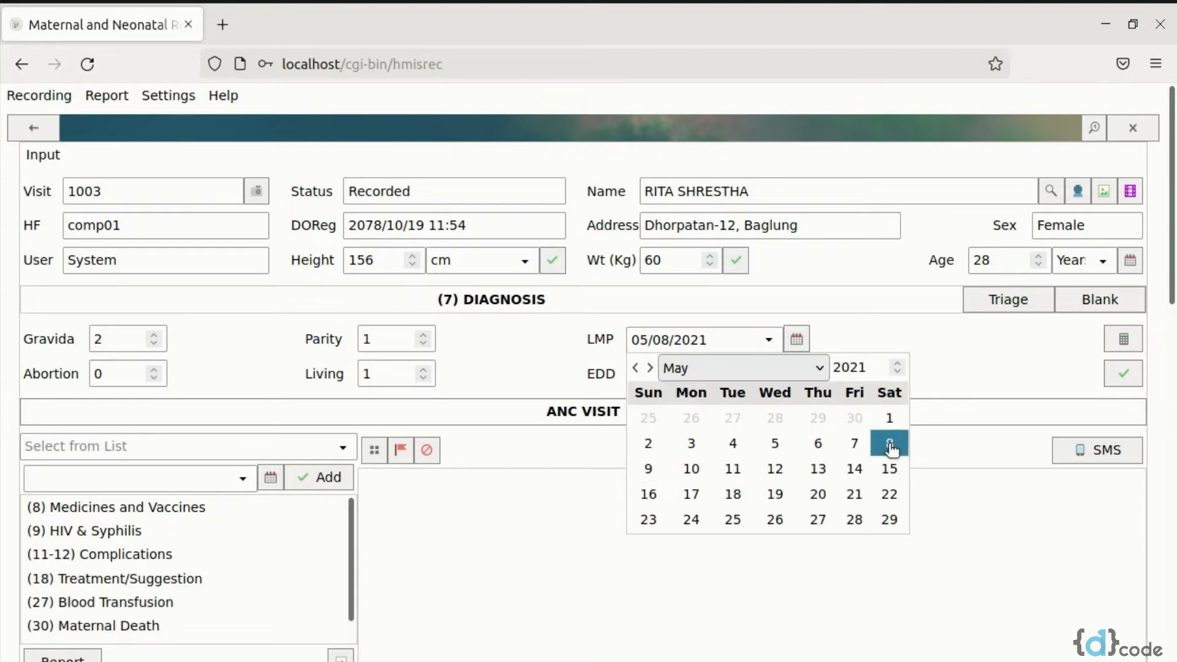
{"action": "left_click", "coordinate": [865, 300]}
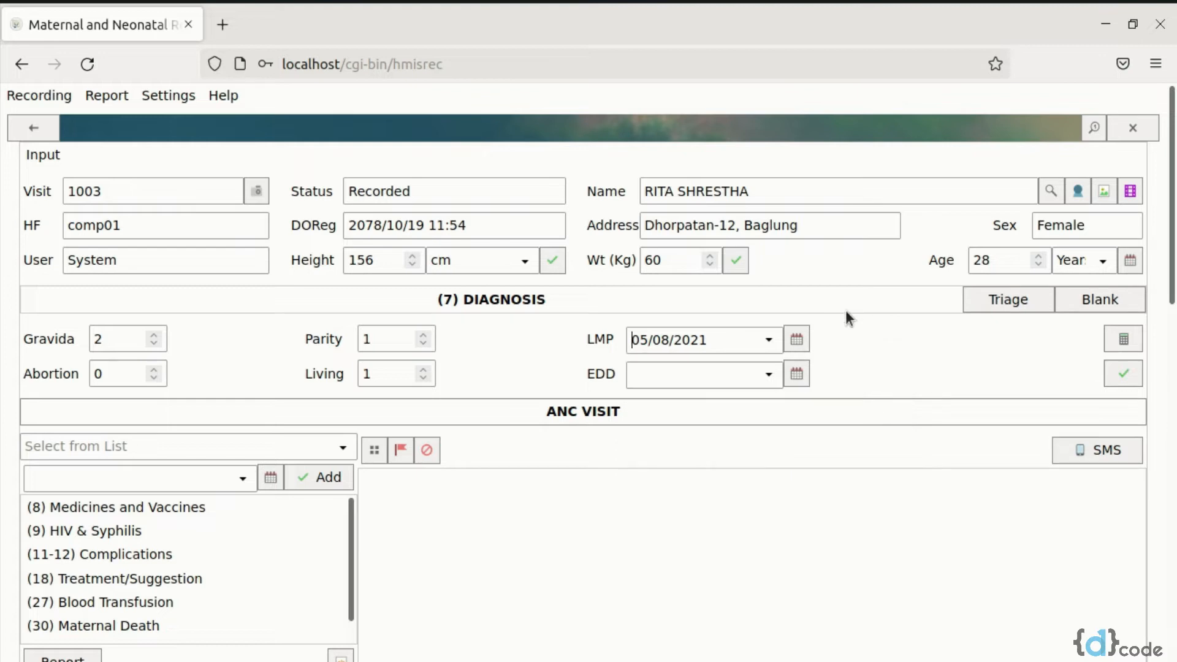
{"action": "left_click", "coordinate": [797, 340]}
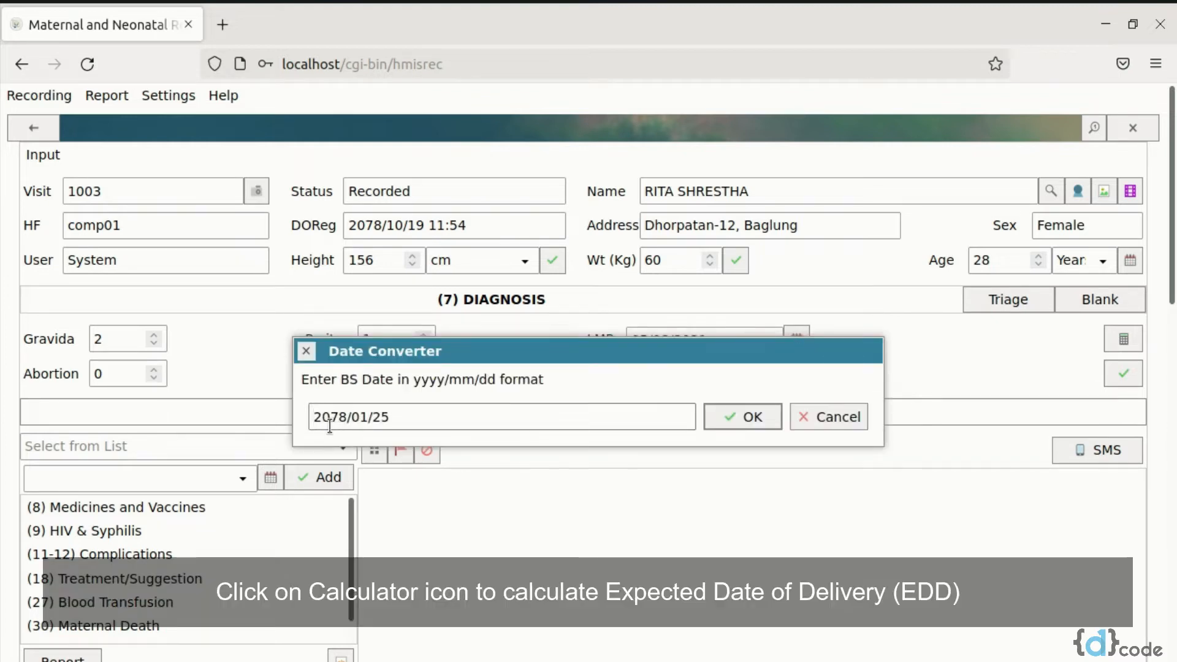
{"action": "left_click", "coordinate": [367, 419]}
{"action": "key", "text": "BackSpace"}
{"action": "type", "text": "5"}
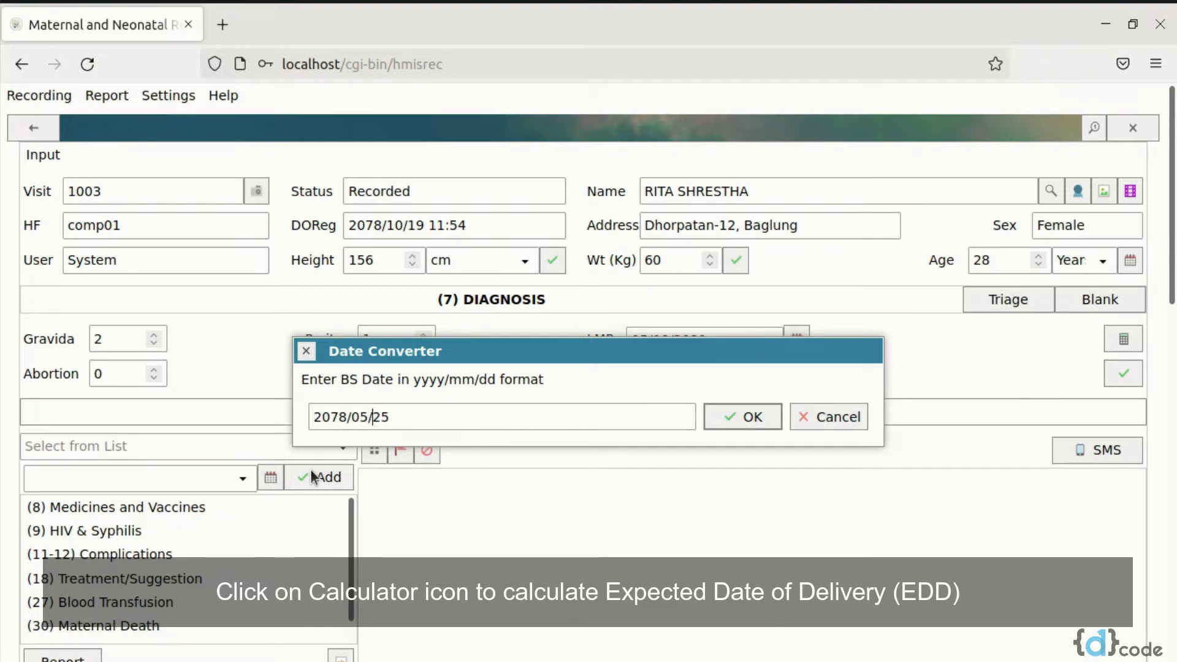
{"action": "key", "text": "Delete"}
{"action": "key", "text": "Delete"}
{"action": "type", "text": "10"}
{"action": "left_click", "coordinate": [733, 421]}
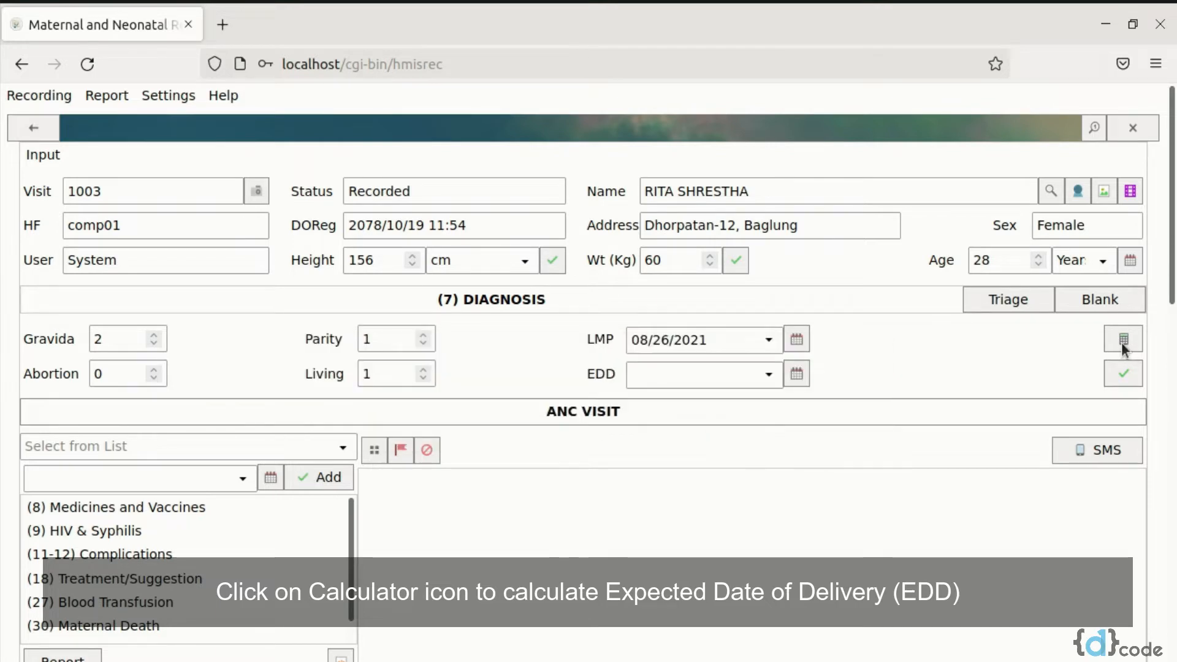
Calculate the expected date of delivery from the LMP and save the diagnosis information
{"action": "left_click", "coordinate": [1121, 347]}
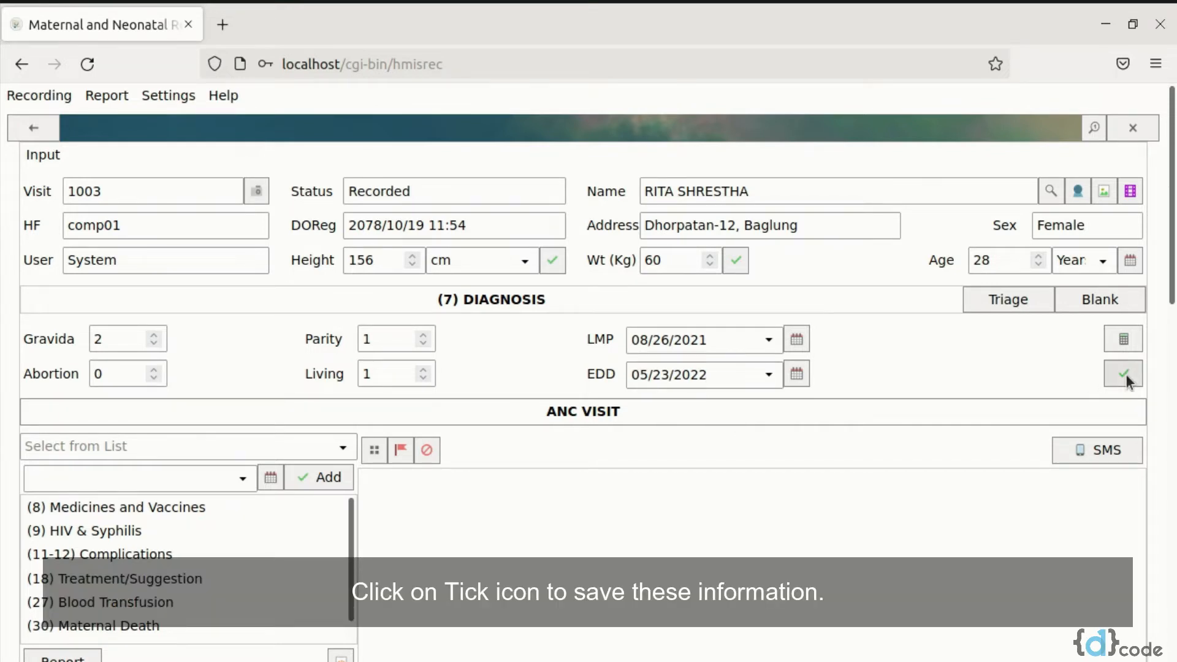
{"action": "left_click", "coordinate": [1125, 374]}
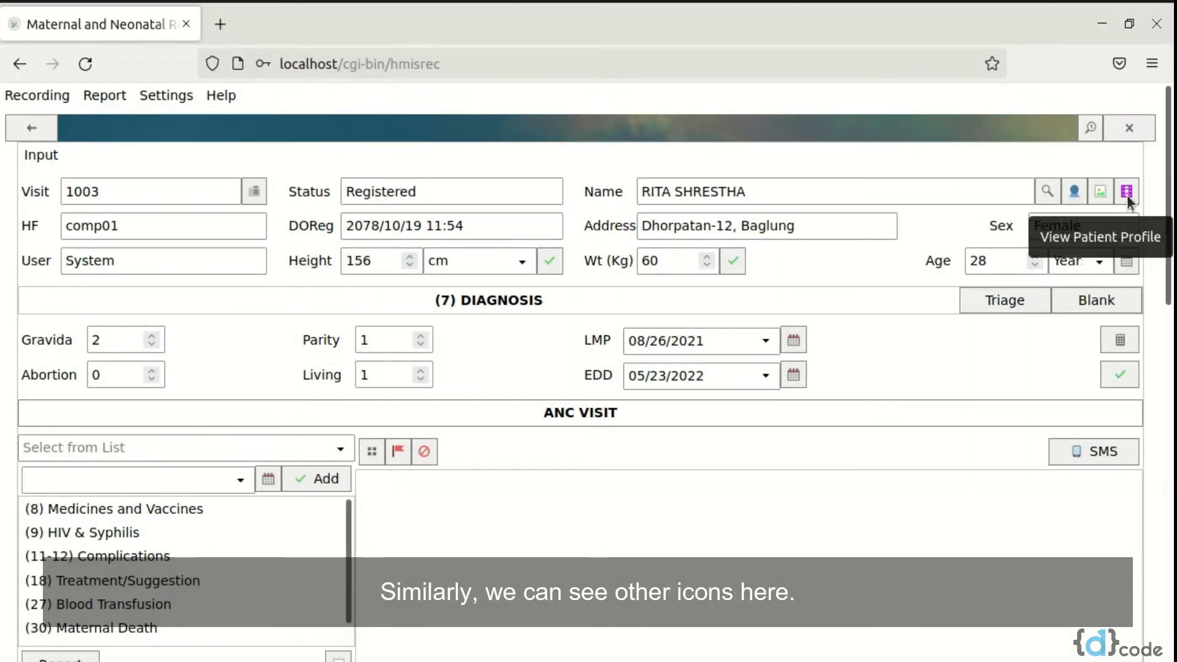
Upload female image.jpg from Downloads as the patient's photograph, save it and close the photograph window
{"action": "left_click", "coordinate": [1073, 195]}
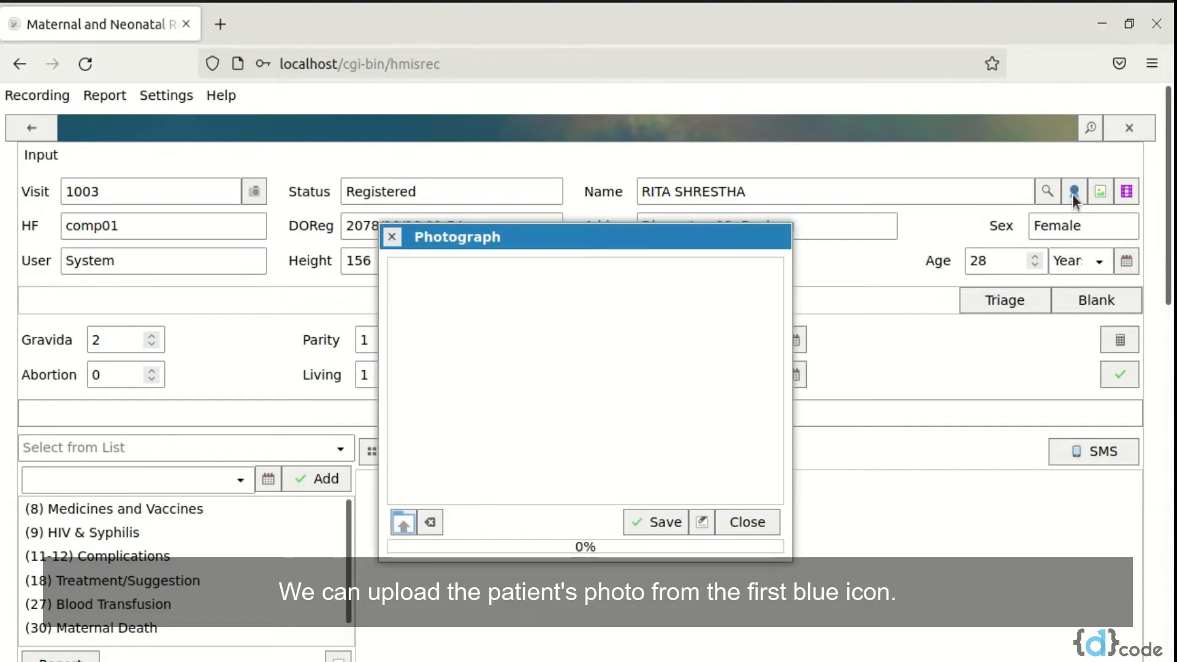
{"action": "left_click", "coordinate": [406, 522]}
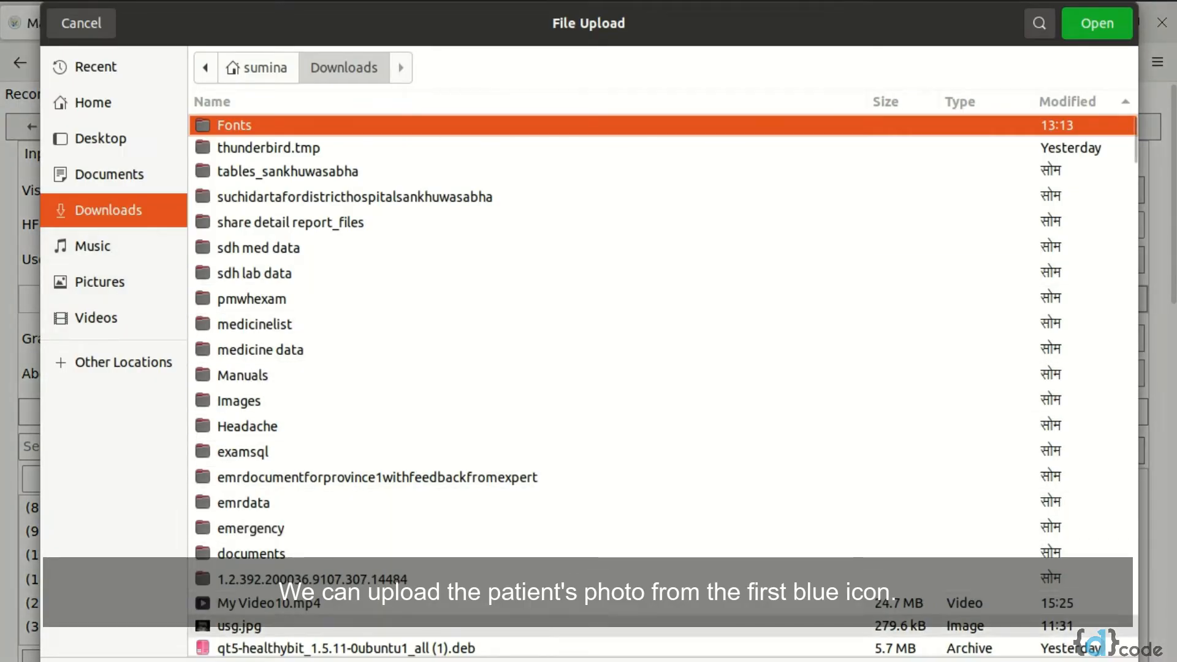
{"action": "scroll", "coordinate": [613, 629], "scroll_direction": "down", "scroll_amount": 2}
{"action": "scroll", "coordinate": [429, 628], "scroll_direction": "down", "scroll_amount": 2}
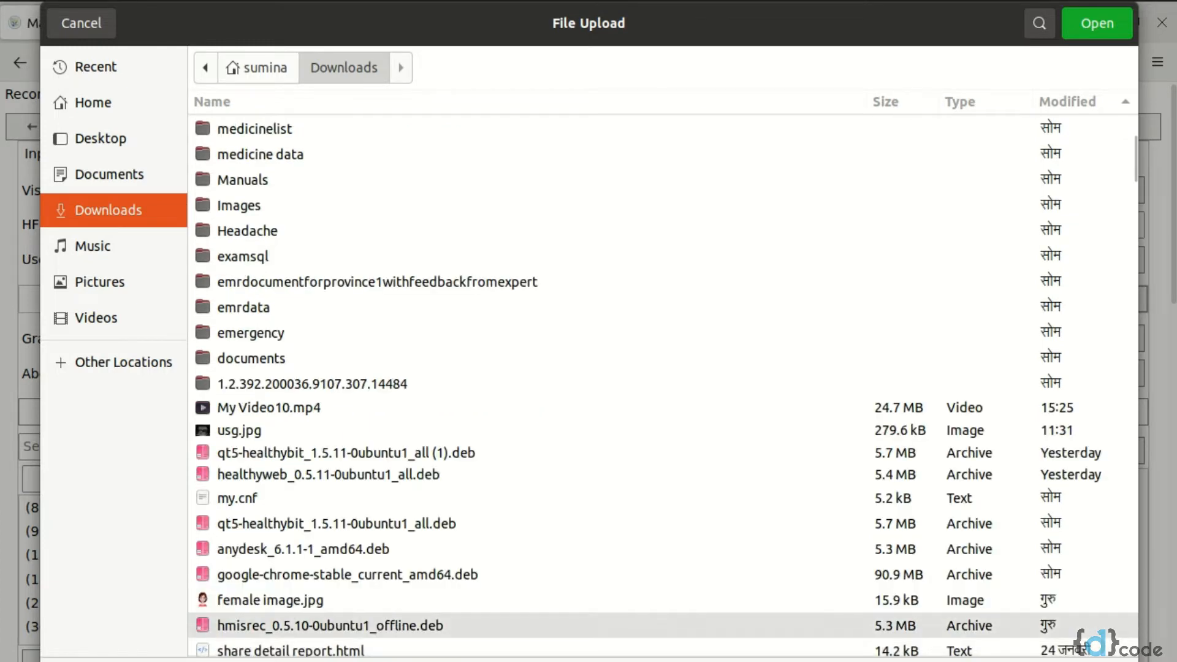
{"action": "left_click", "coordinate": [429, 600]}
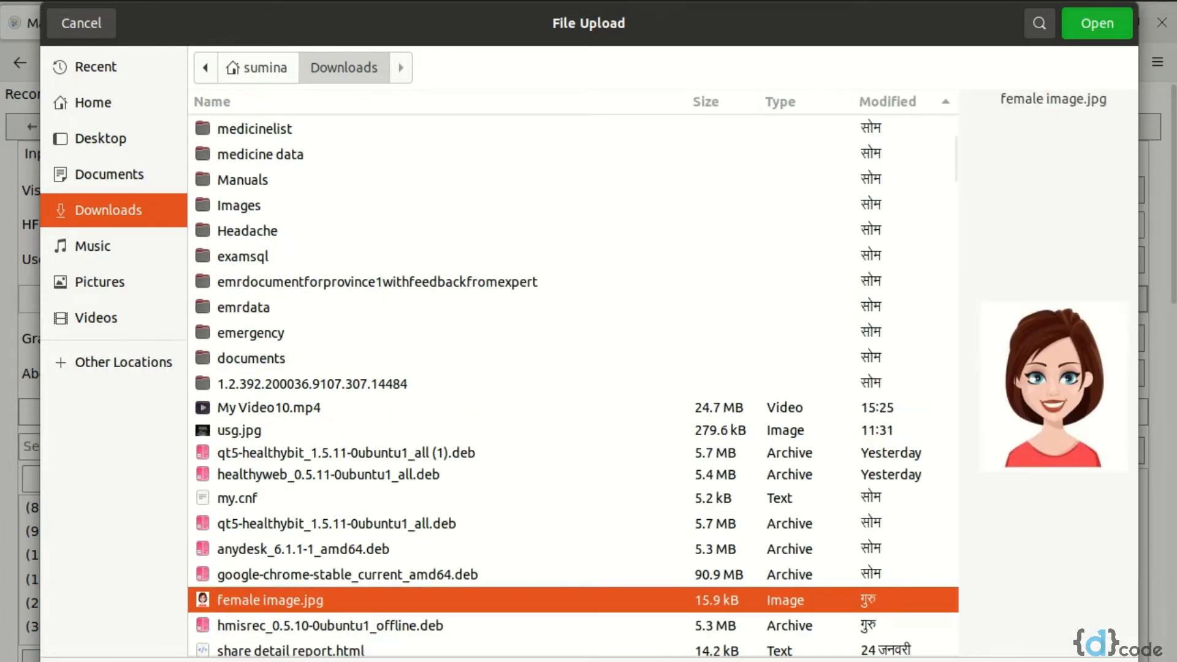
{"action": "left_click", "coordinate": [1121, 23]}
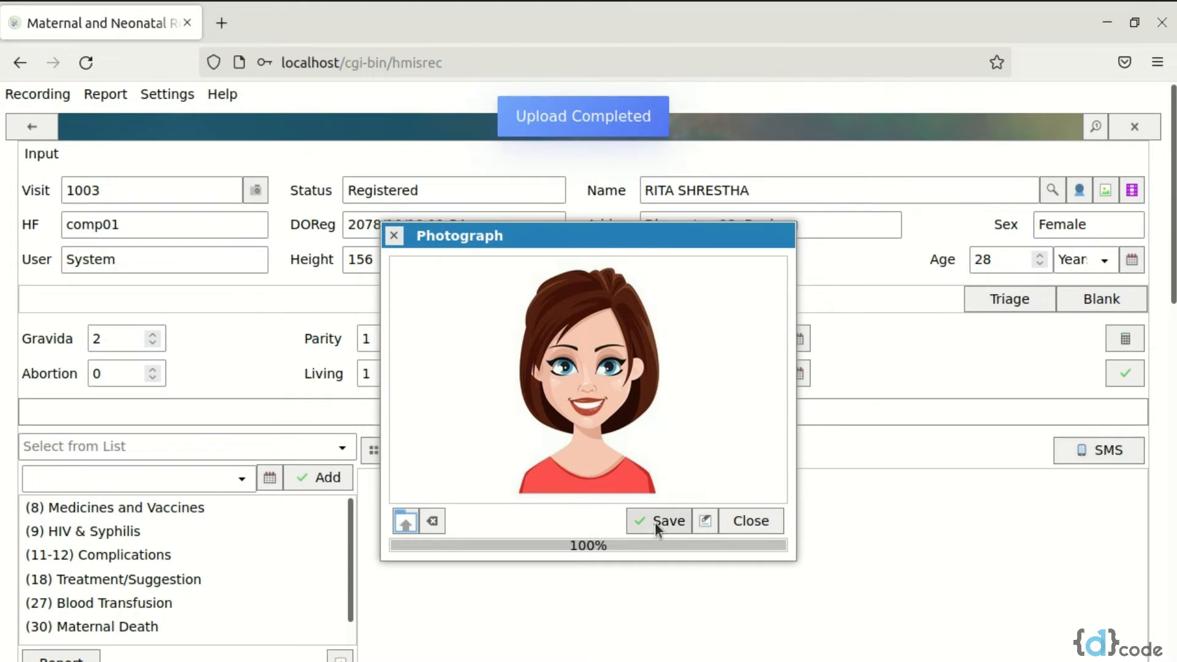
{"action": "left_click", "coordinate": [655, 522]}
{"action": "left_click", "coordinate": [741, 530]}
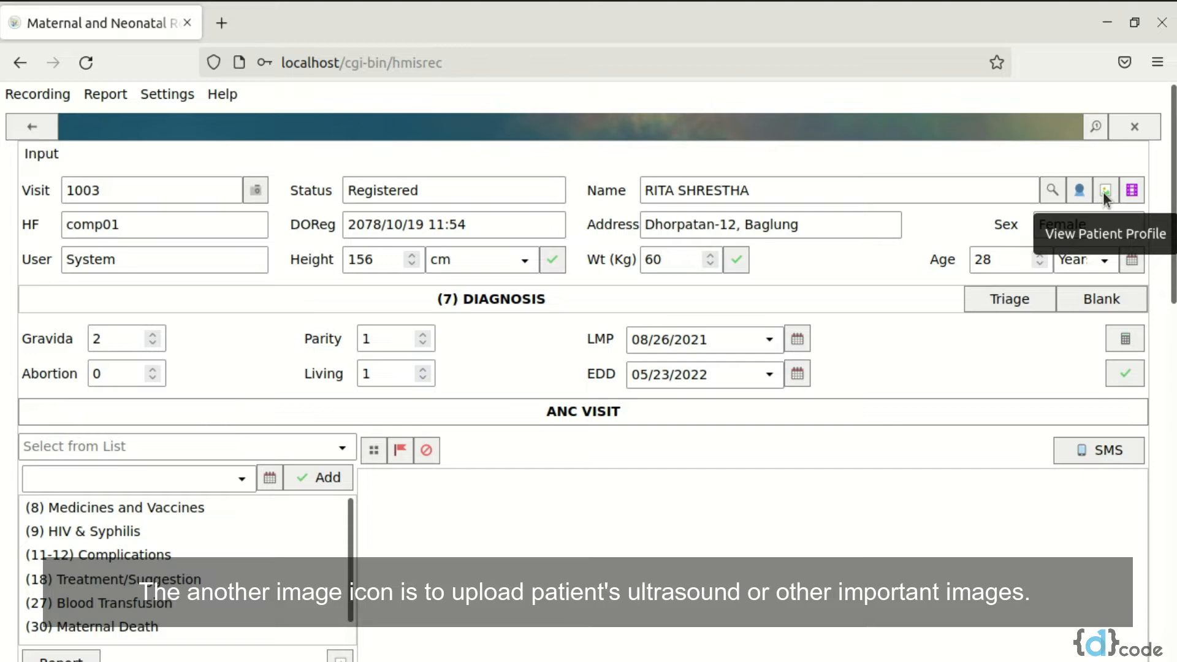
Upload the ultrasound picture usg.jpg from Downloads to the patient's image files
{"action": "left_click", "coordinate": [1103, 192]}
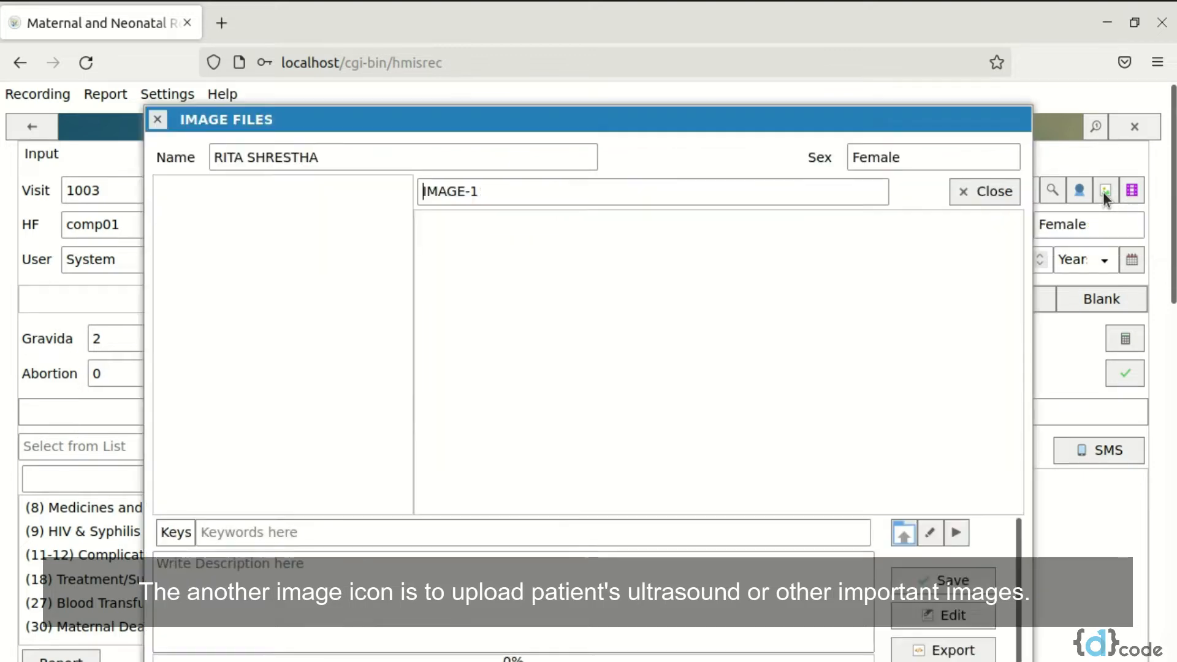
{"action": "left_click", "coordinate": [904, 534]}
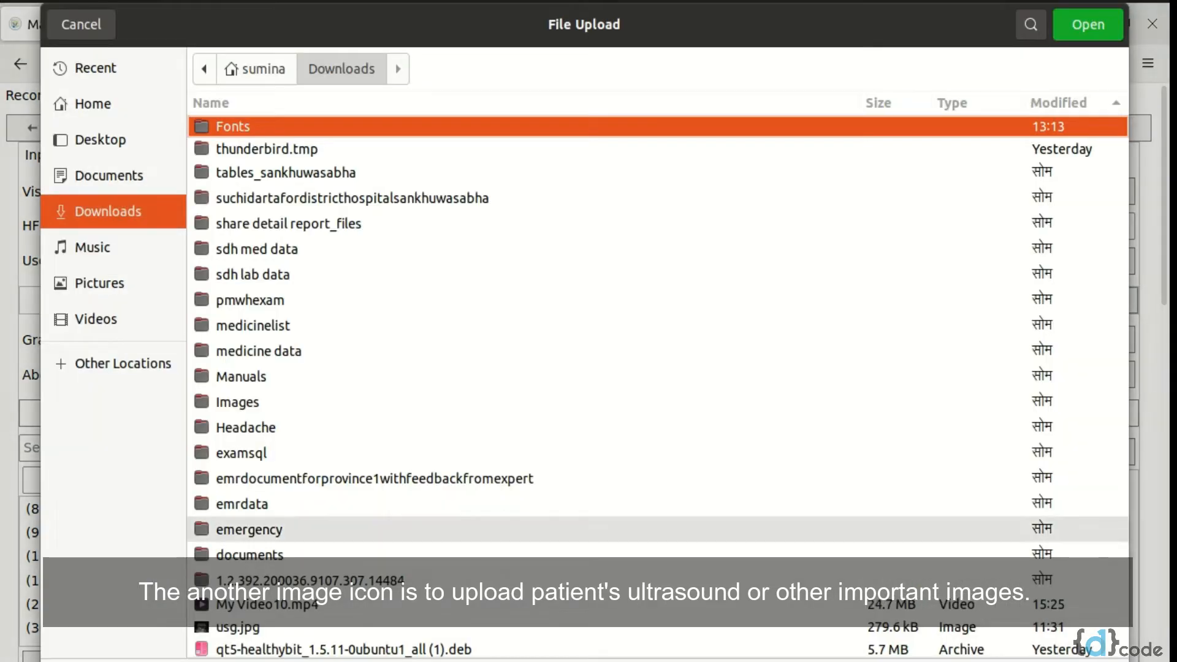
{"action": "scroll", "coordinate": [613, 367], "scroll_direction": "down", "scroll_amount": 5}
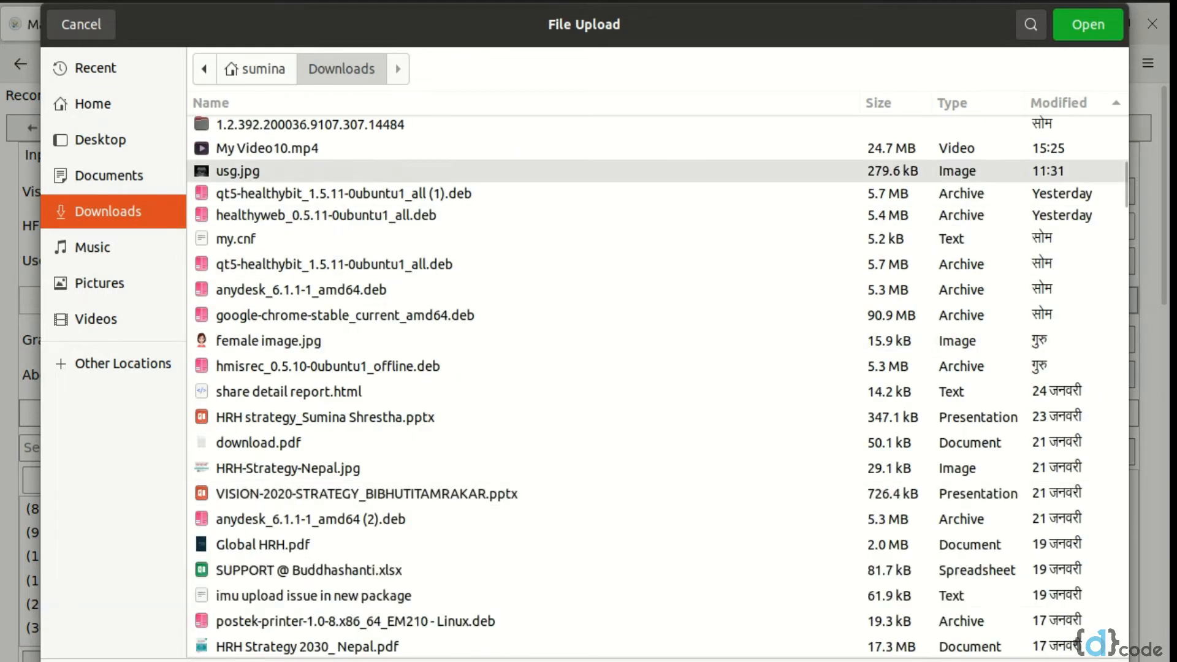
{"action": "left_click", "coordinate": [238, 171]}
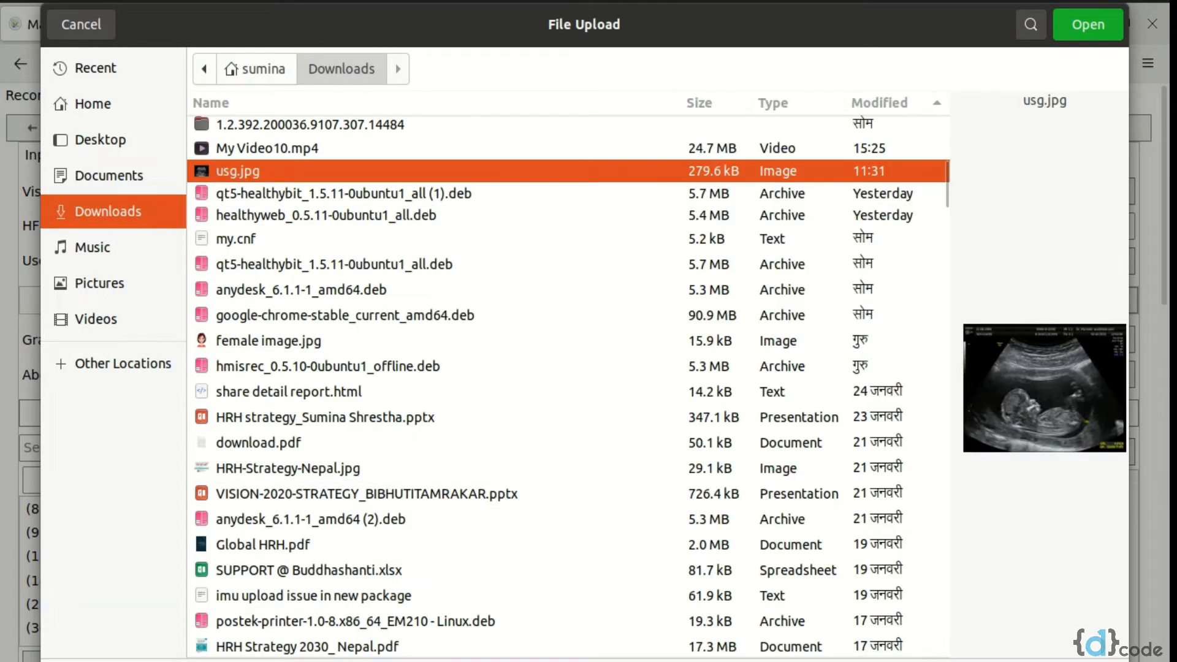
{"action": "left_click", "coordinate": [1089, 24]}
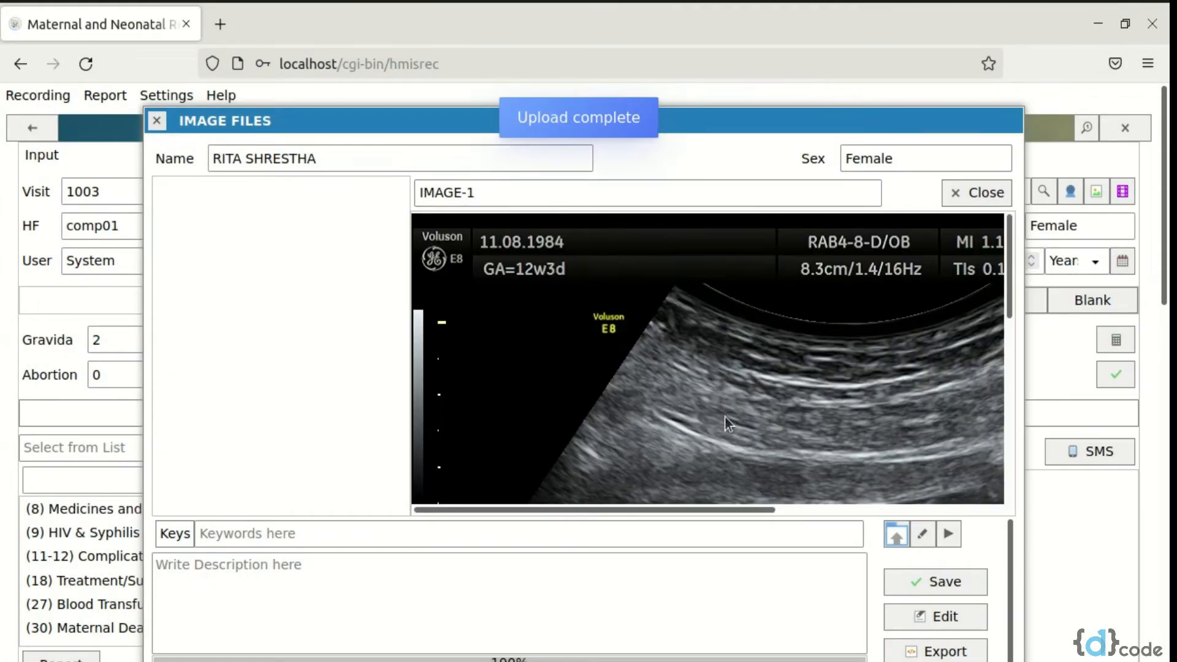
{"action": "scroll", "coordinate": [725, 415], "scroll_direction": "down", "scroll_amount": 5}
Title the uploaded image "Ultrasound"
{"action": "double_click", "coordinate": [497, 183]}
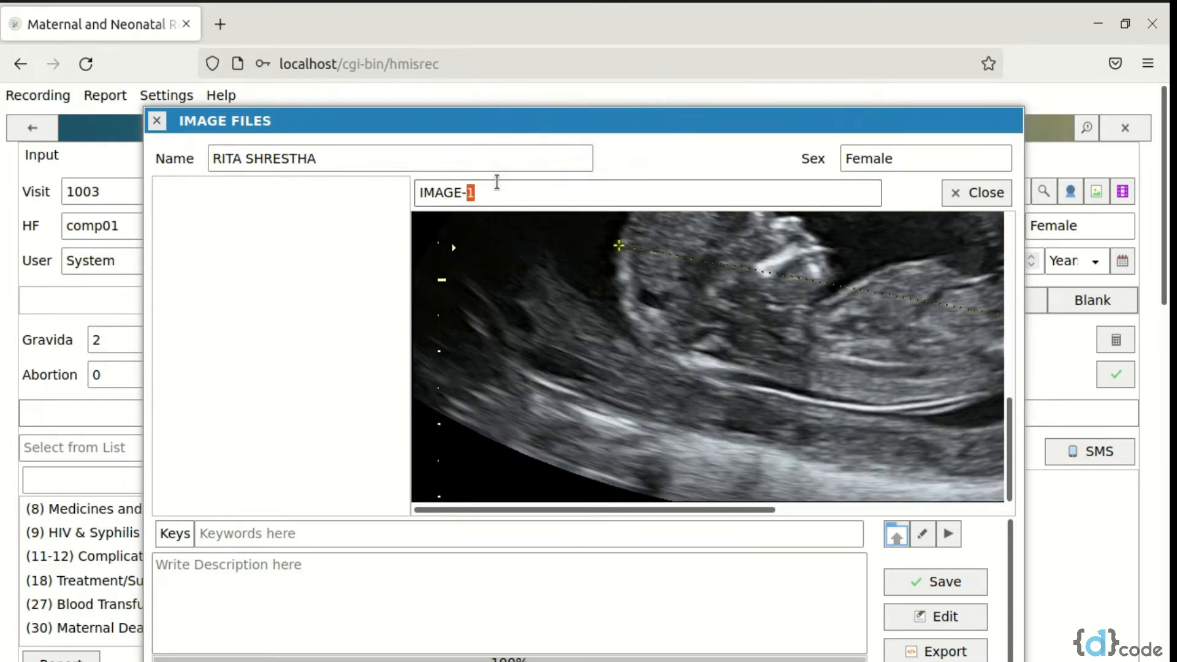
{"action": "key", "text": "BackSpace"}
{"action": "key", "text": "BackSpace"}
{"action": "key", "text": "BackSpace"}
{"action": "key", "text": "BackSpace"}
{"action": "key", "text": "BackSpace"}
{"action": "key", "text": "BackSpace"}
{"action": "key", "text": "BackSpace"}
{"action": "type", "text": "Ultrasound"}
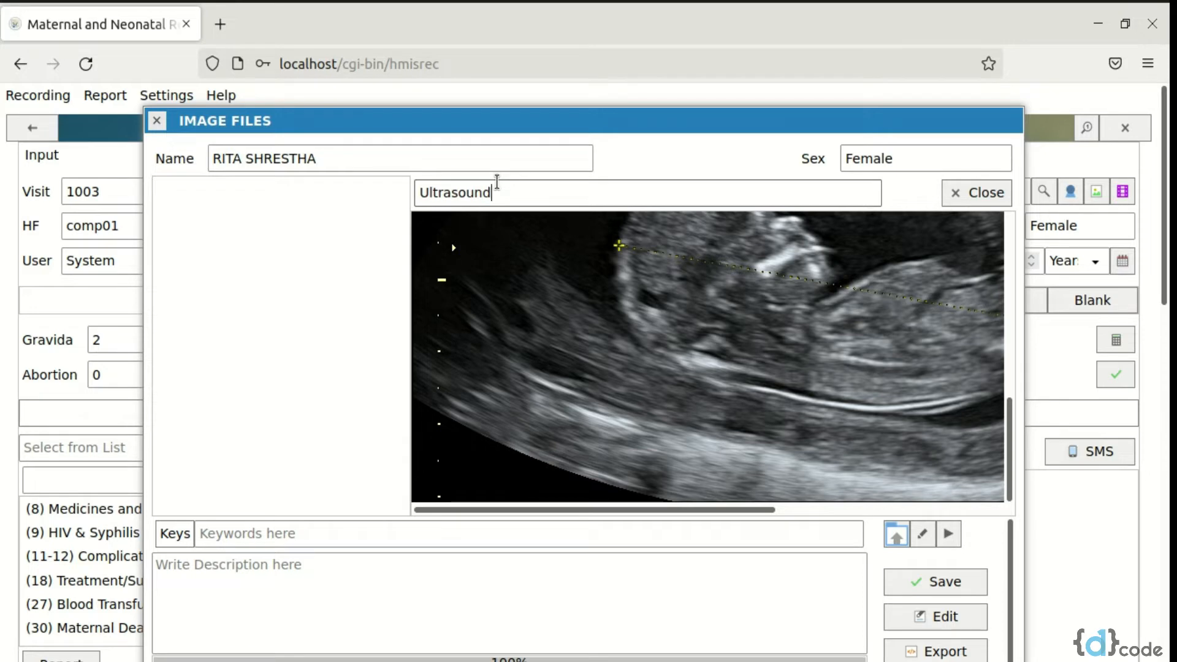
Describe the ultrasound image as "Birth defects found." and save the image record
{"action": "left_click", "coordinate": [300, 555]}
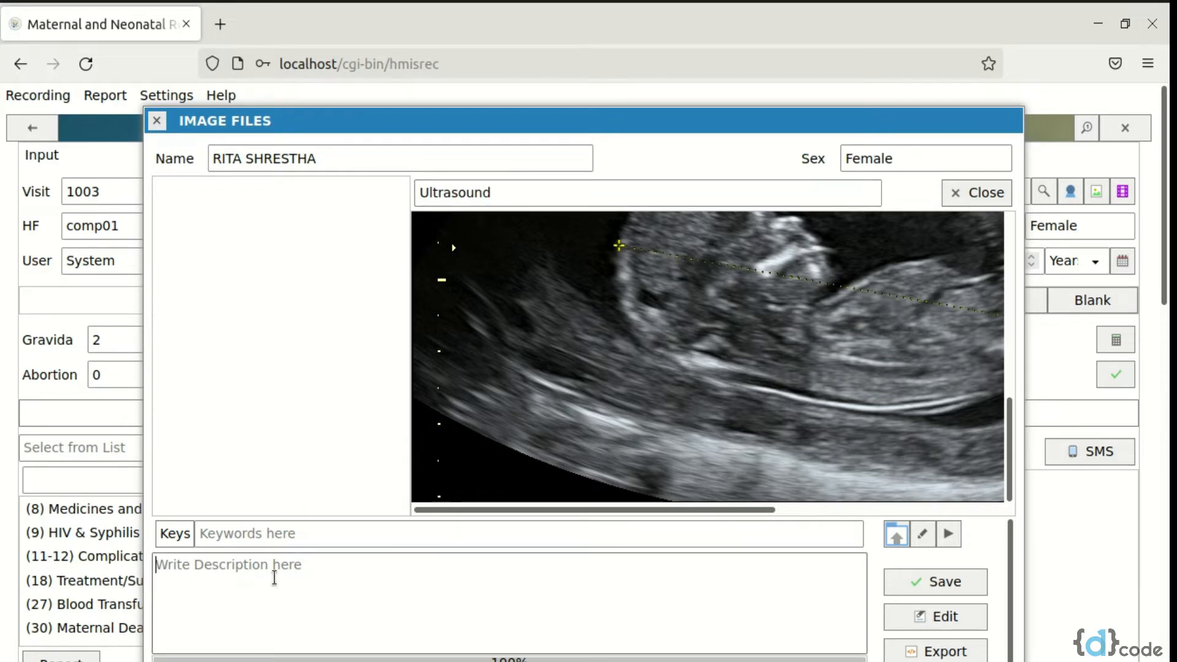
{"action": "type", "text": "Birt"}
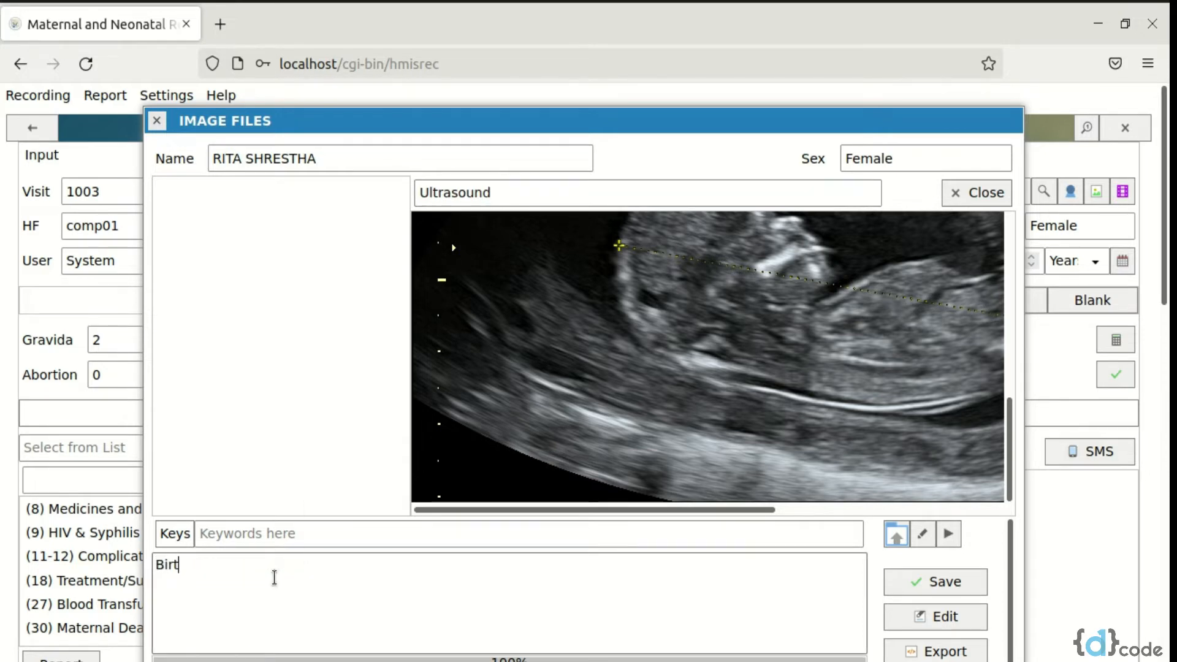
{"action": "type", "text": "h defects ound"}
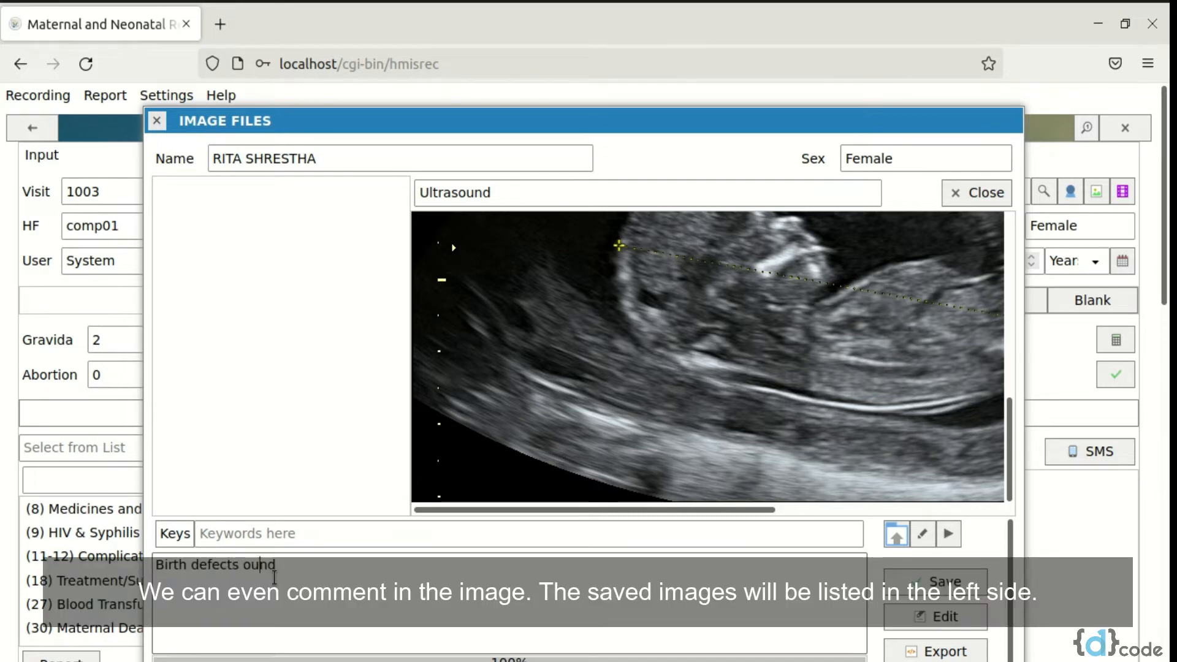
{"action": "key", "text": "Left"}
{"action": "key", "text": "Left"}
{"action": "type", "text": "f"}
{"action": "left_click", "coordinate": [324, 570]}
{"action": "type", "text": "."}
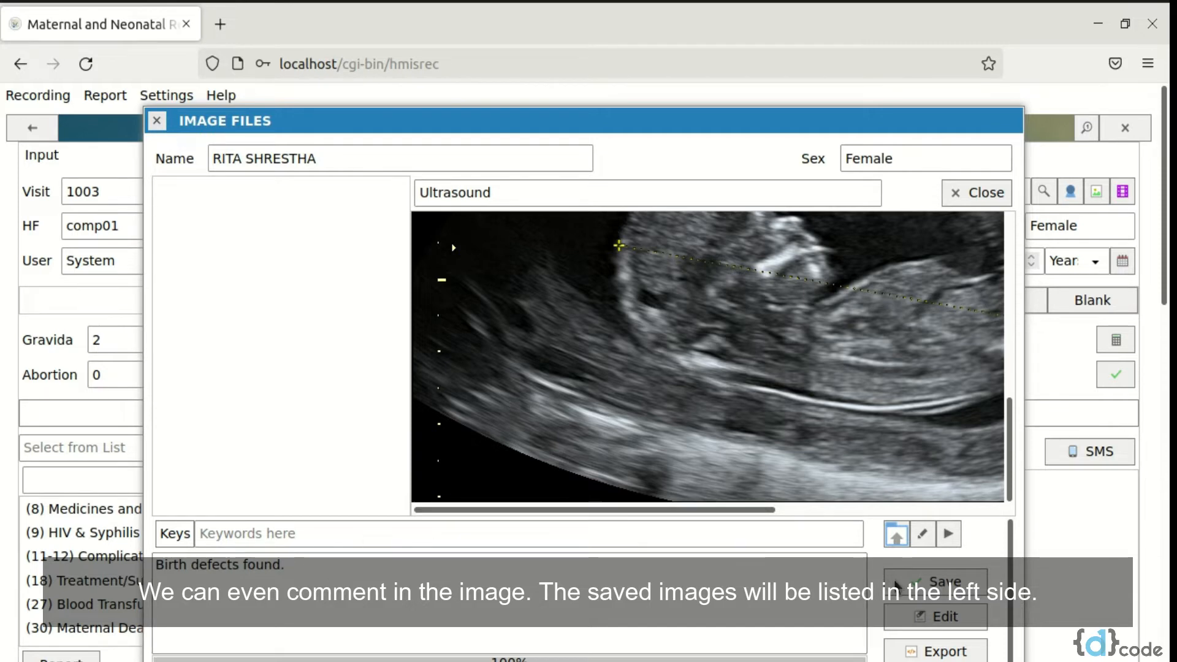
{"action": "left_click", "coordinate": [897, 585]}
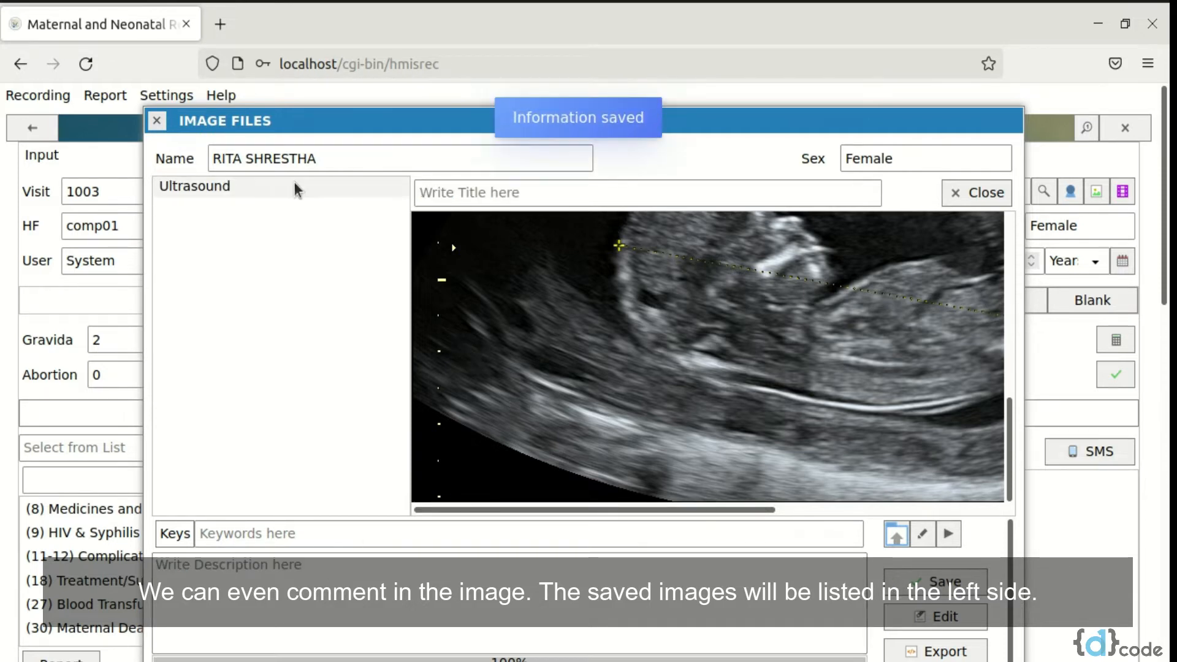
View the saved Ultrasound record in the patient's image files and close the image window
{"action": "left_click", "coordinate": [295, 187]}
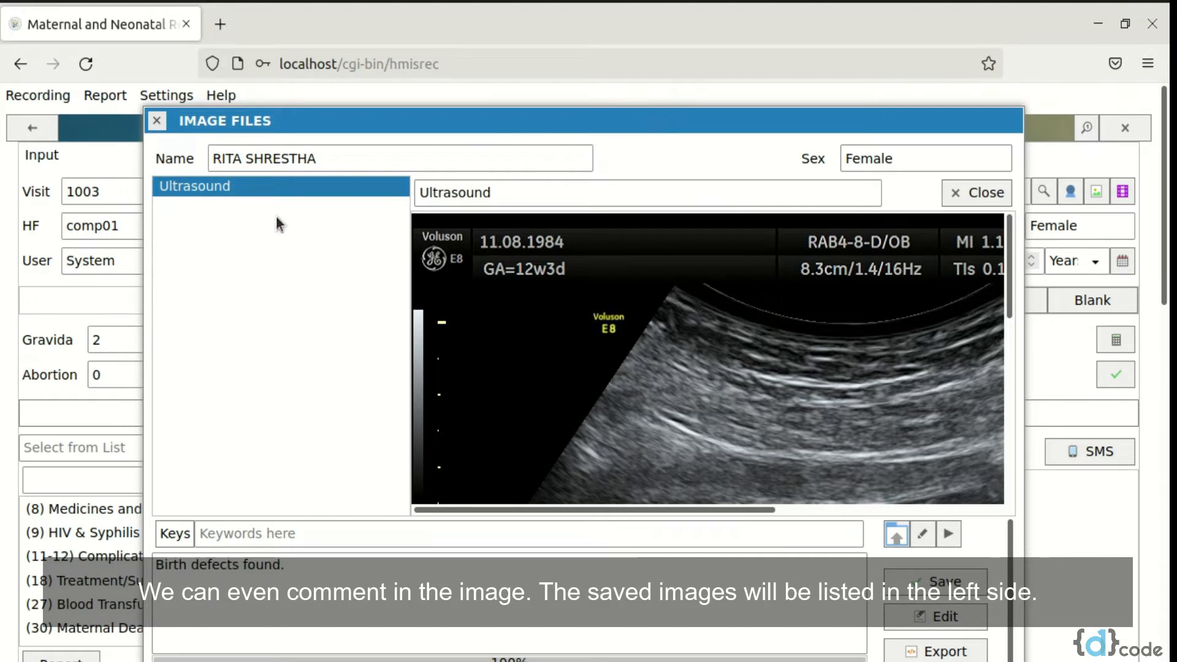
{"action": "left_click", "coordinate": [981, 192]}
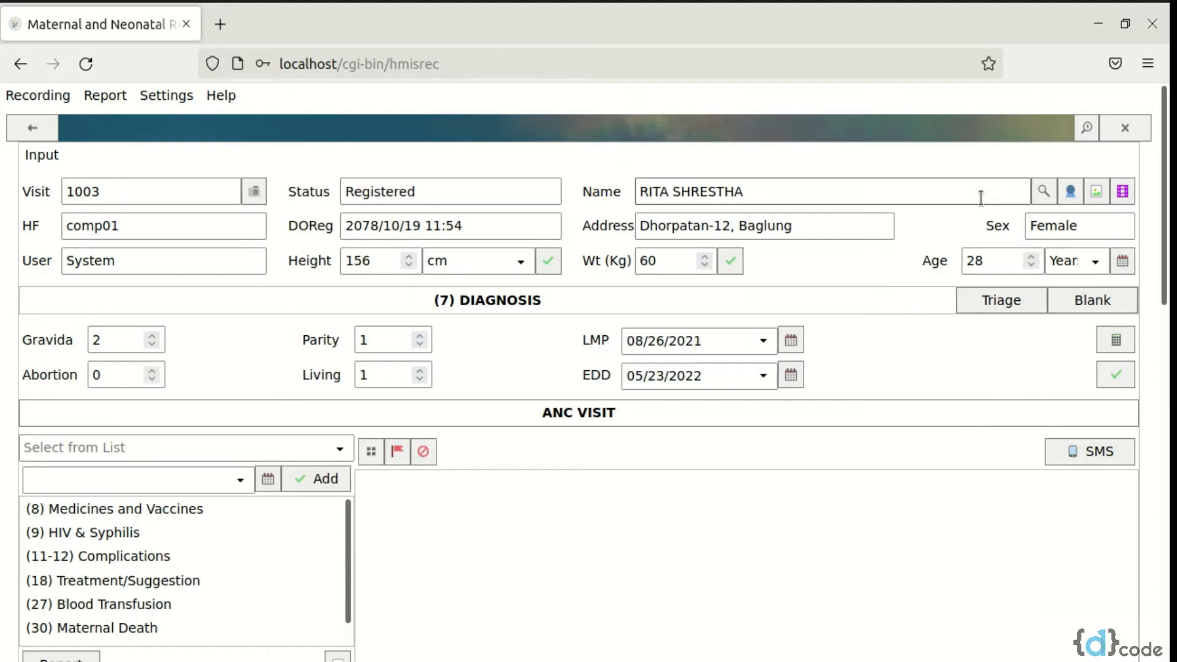
{"action": "left_click", "coordinate": [1123, 195]}
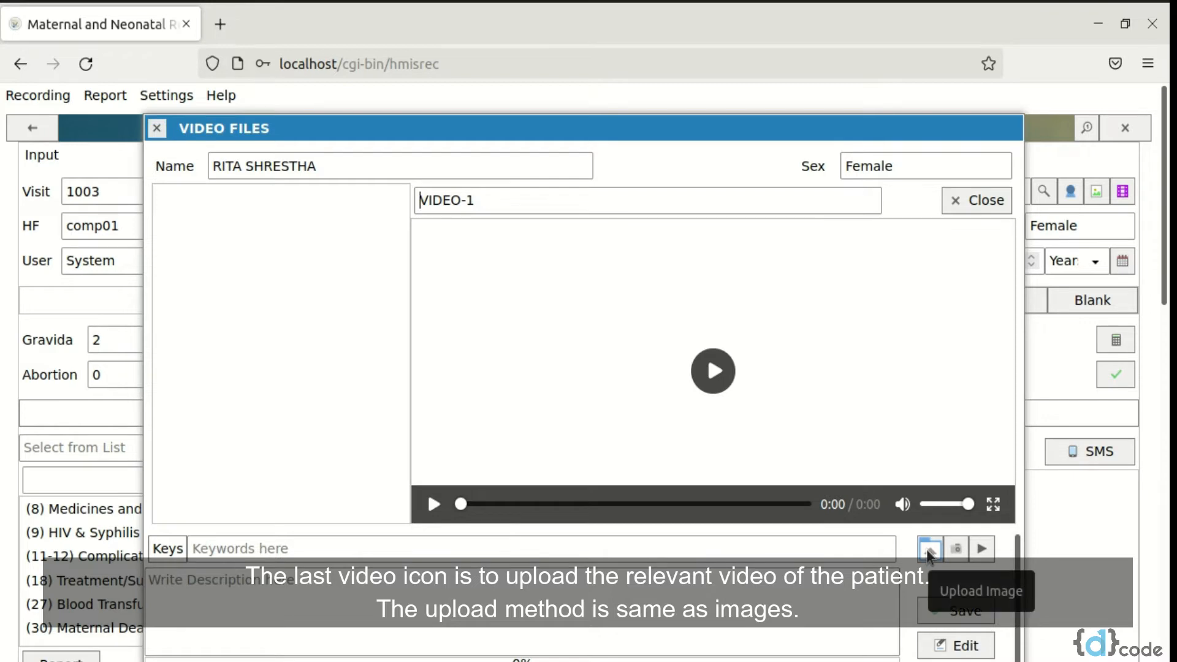
{"action": "left_click", "coordinate": [930, 550]}
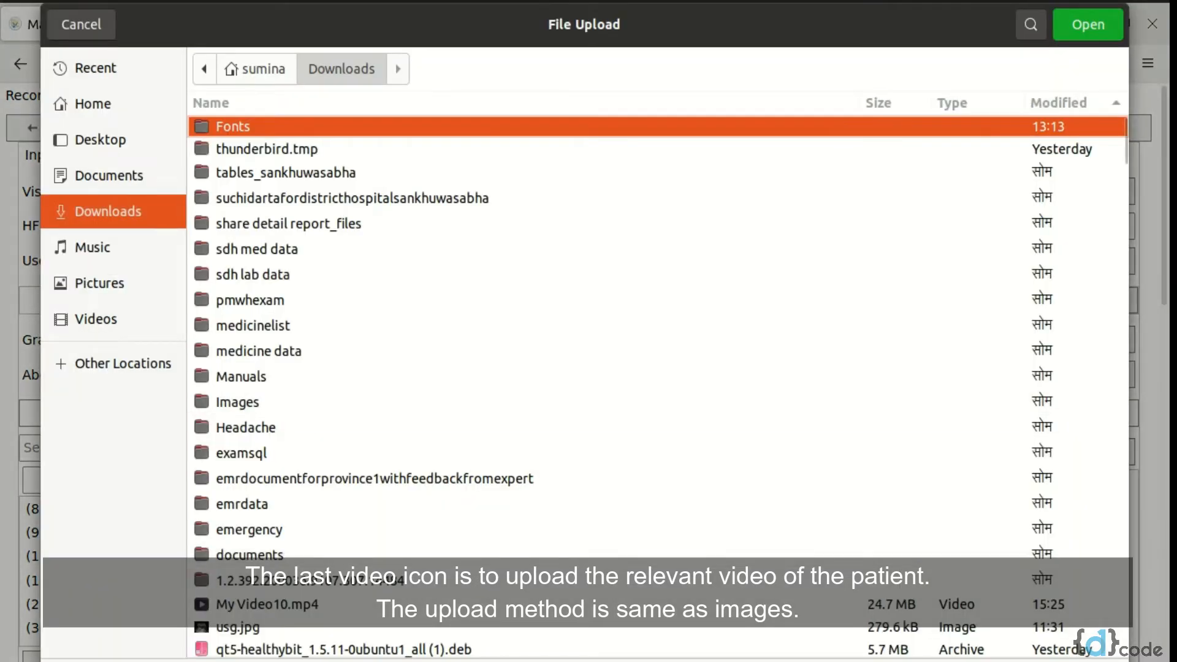
{"action": "left_click", "coordinate": [64, 25]}
{"action": "left_click", "coordinate": [260, 619]}
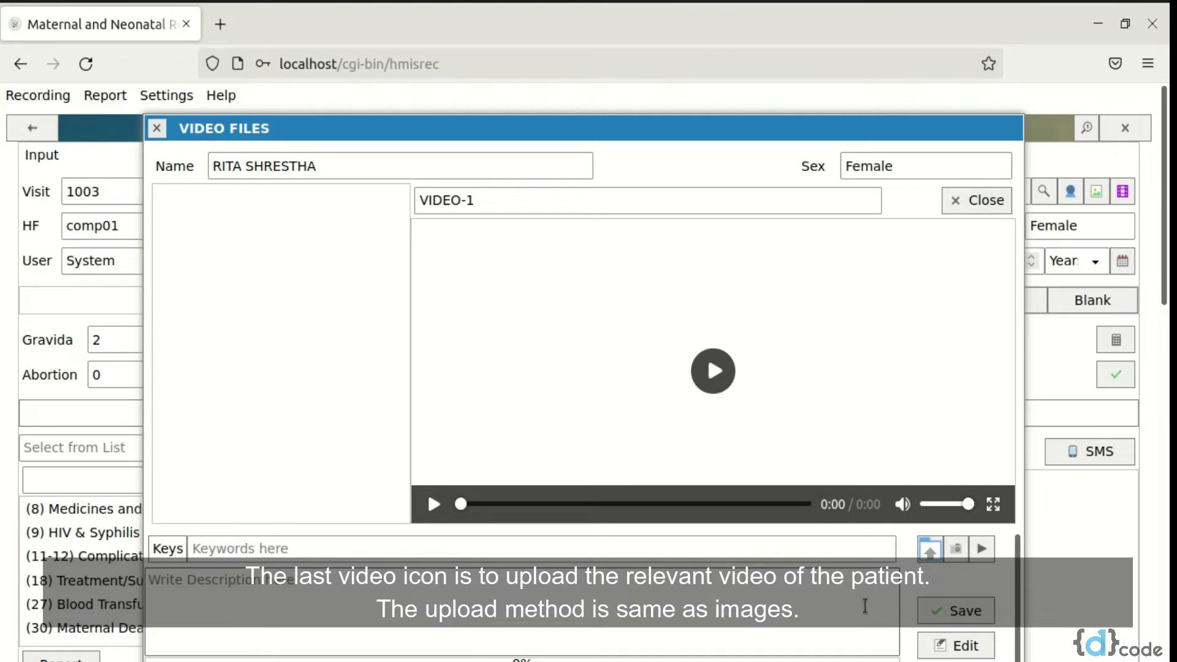
{"action": "left_click", "coordinate": [966, 203]}
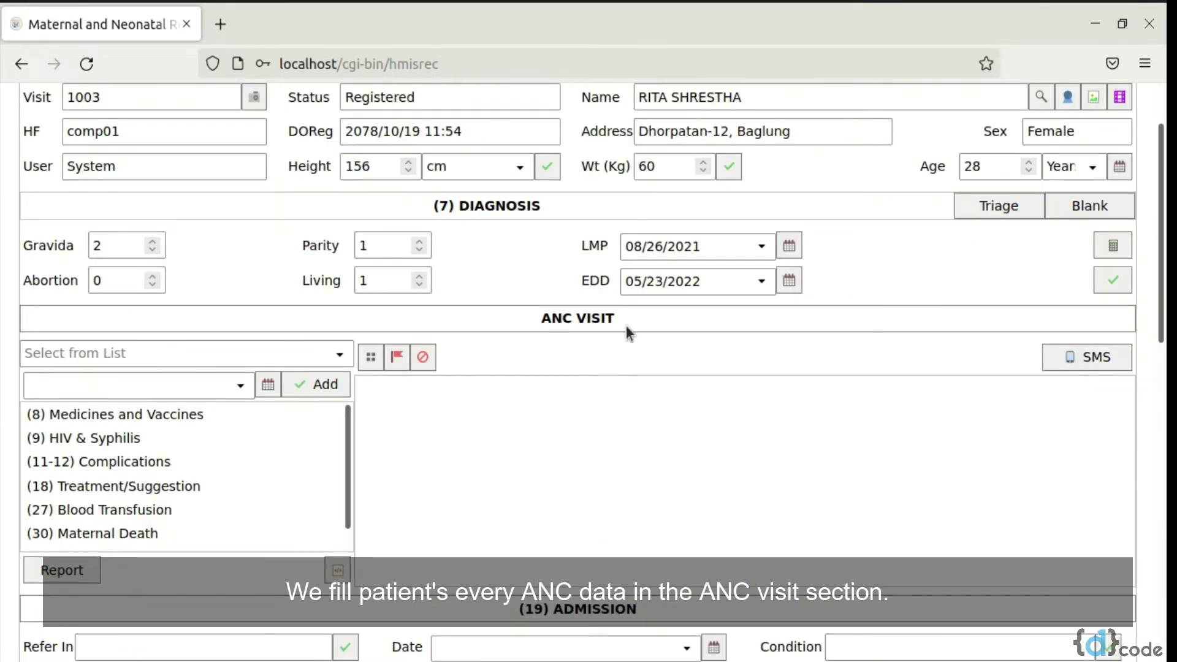
Add an "ANC: 6th Month" visit dated 02/02/2022 at 16:12 in the ANC visit section
{"action": "left_click", "coordinate": [338, 356]}
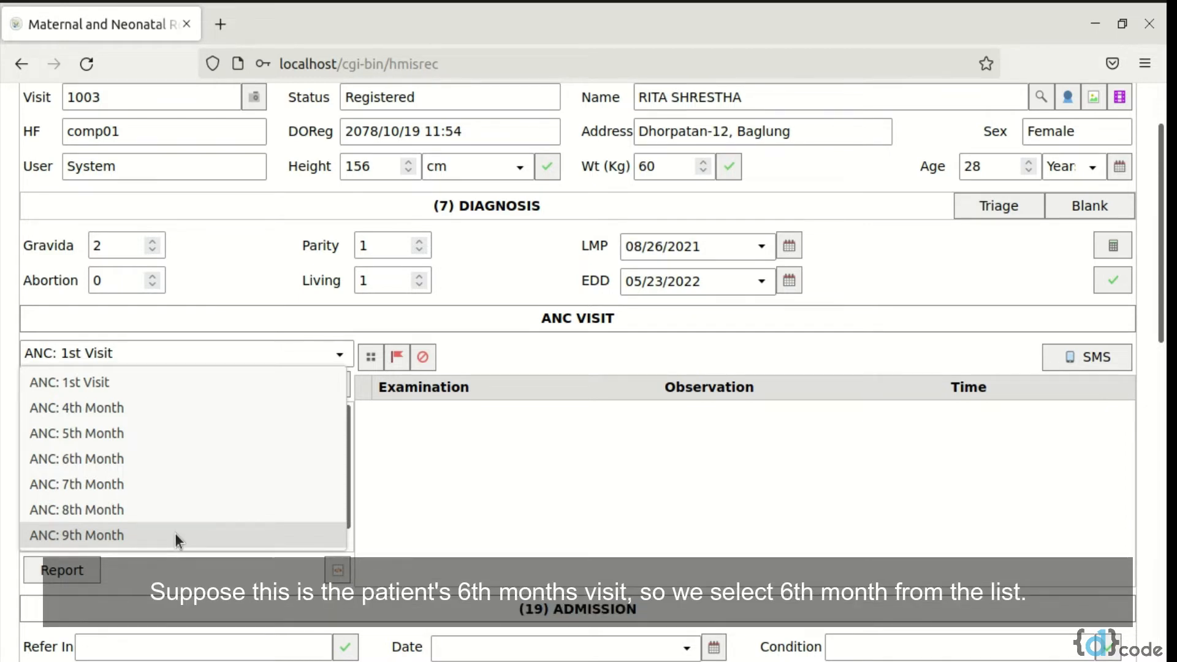
{"action": "left_click", "coordinate": [119, 466]}
{"action": "left_click", "coordinate": [236, 387]}
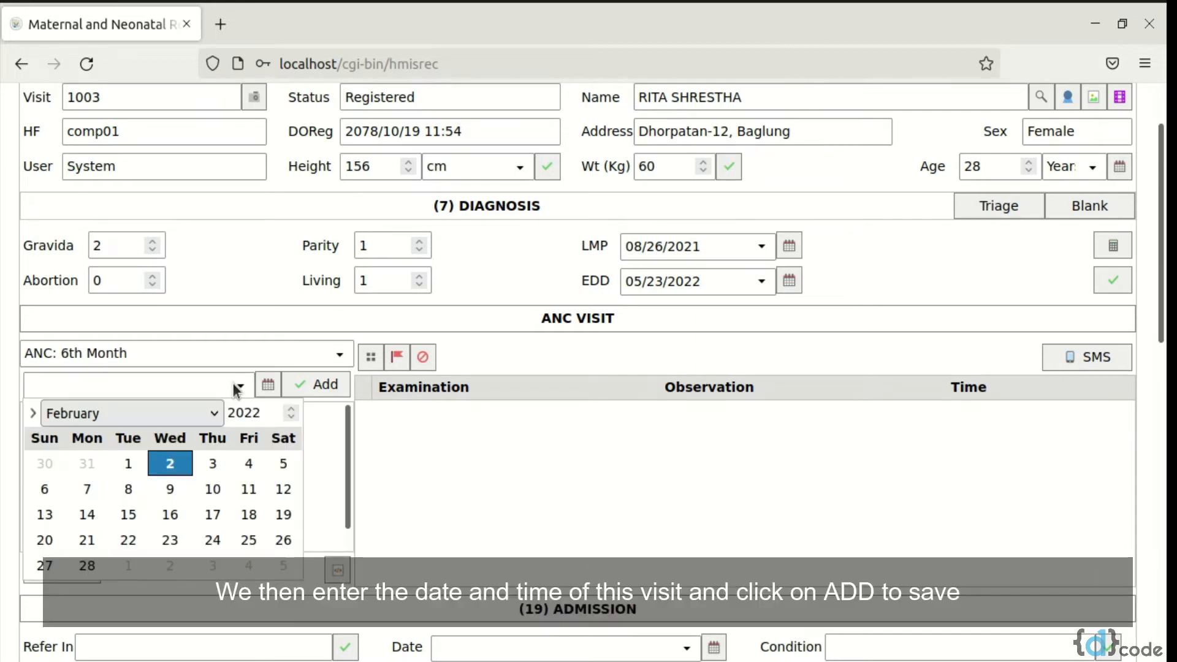
{"action": "left_click", "coordinate": [172, 467]}
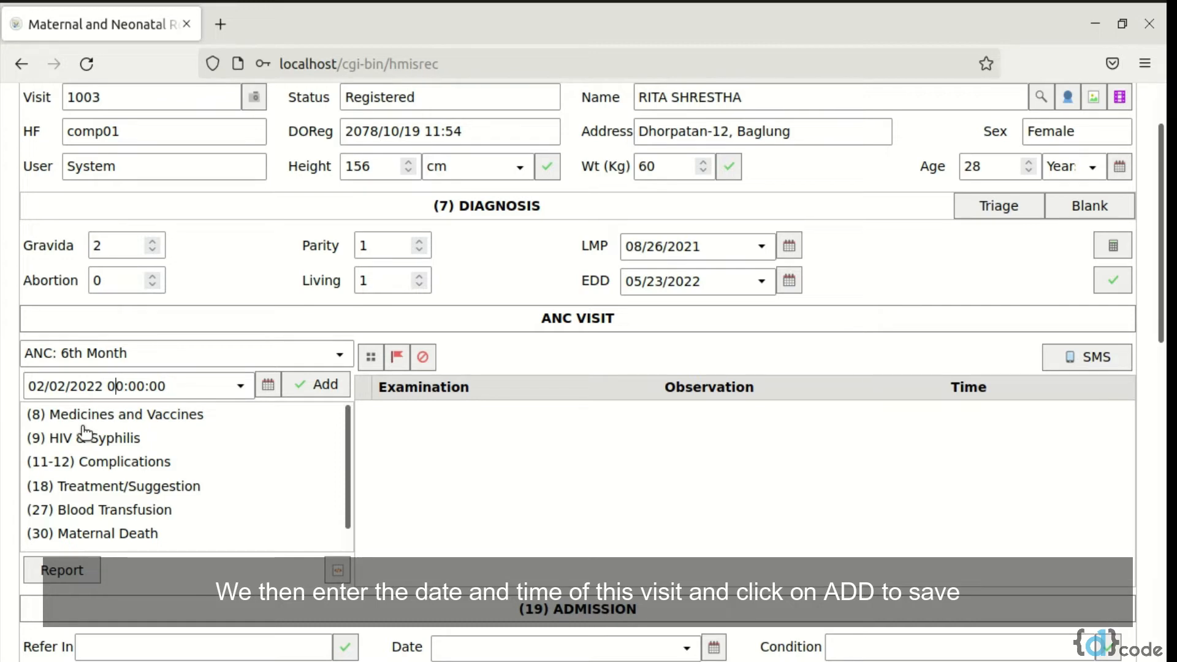
{"action": "key", "text": "BackSpace"}
{"action": "key", "text": "BackSpace"}
{"action": "type", "text": "16"}
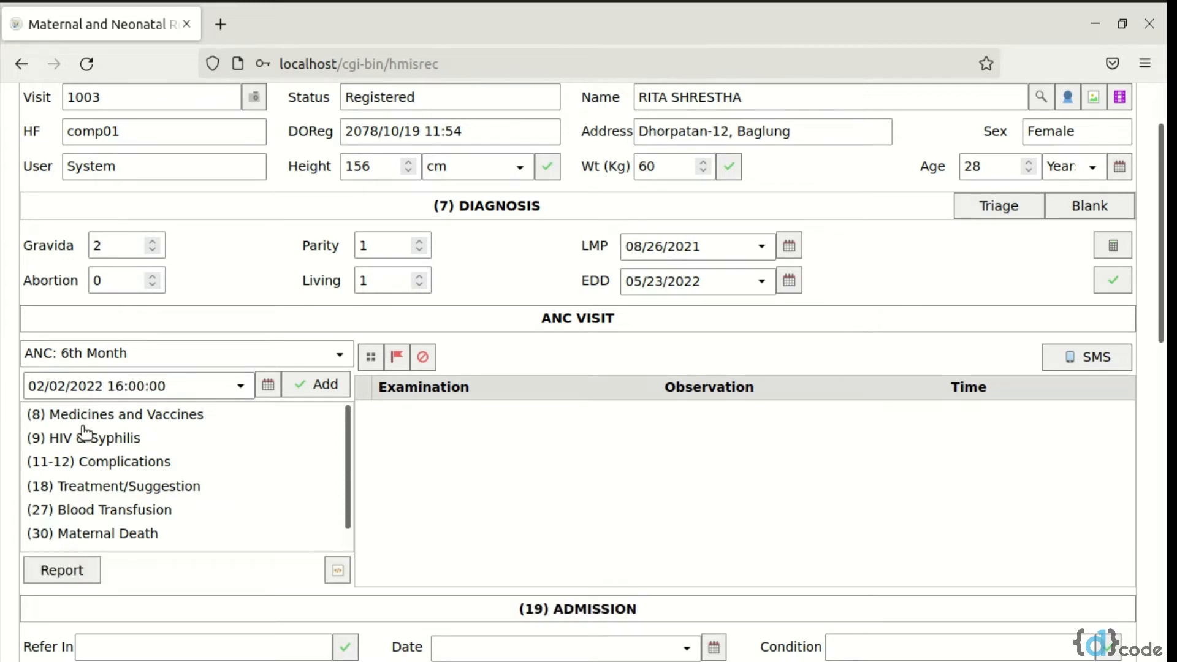
{"action": "key", "text": "Delete"}
{"action": "key", "text": "Delete"}
{"action": "type", "text": "12"}
{"action": "left_click", "coordinate": [322, 381]}
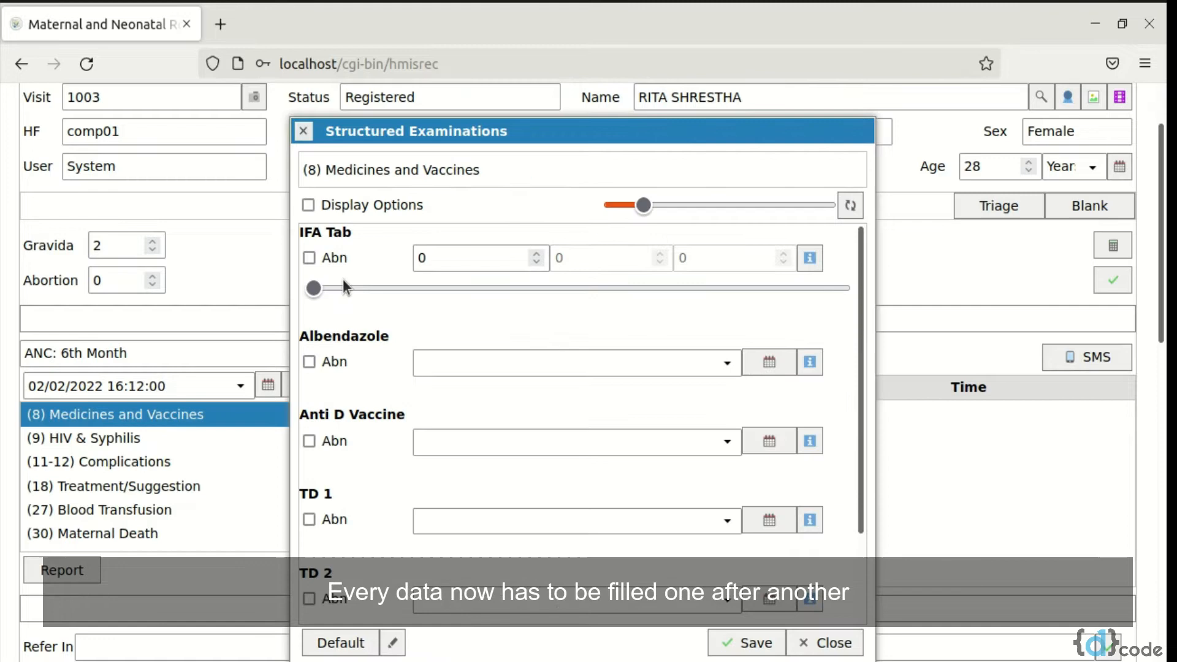
Record 60 IFA tablets and the current date and time for TD 2 under Medicines and Vaccines, and save
{"action": "double_click", "coordinate": [486, 258]}
{"action": "type", "text": "6"}
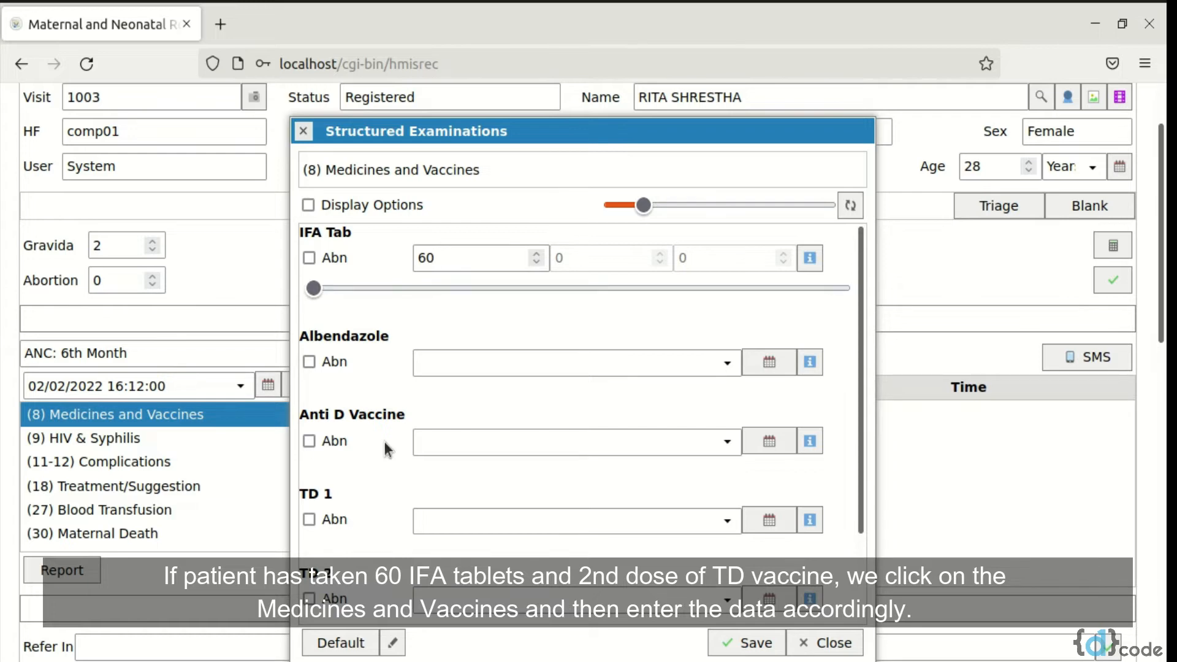
{"action": "scroll", "coordinate": [386, 449], "scroll_direction": "down", "scroll_amount": 3}
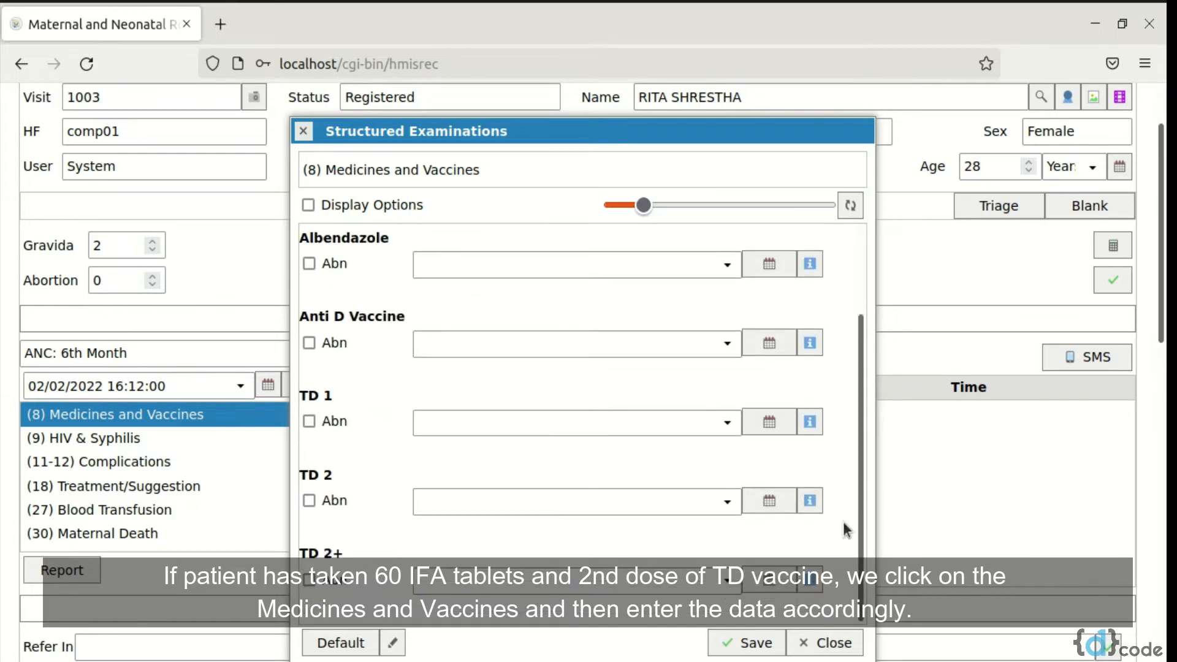
{"action": "left_click", "coordinate": [810, 502]}
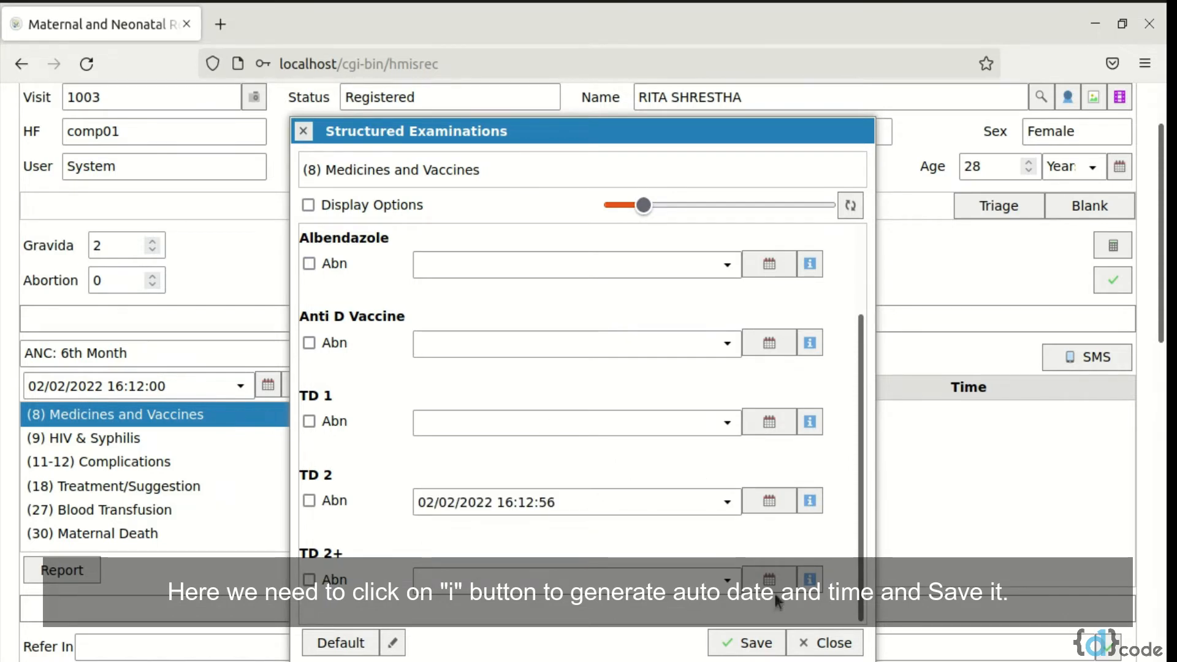
{"action": "left_click", "coordinate": [753, 641]}
{"action": "left_click", "coordinate": [822, 642]}
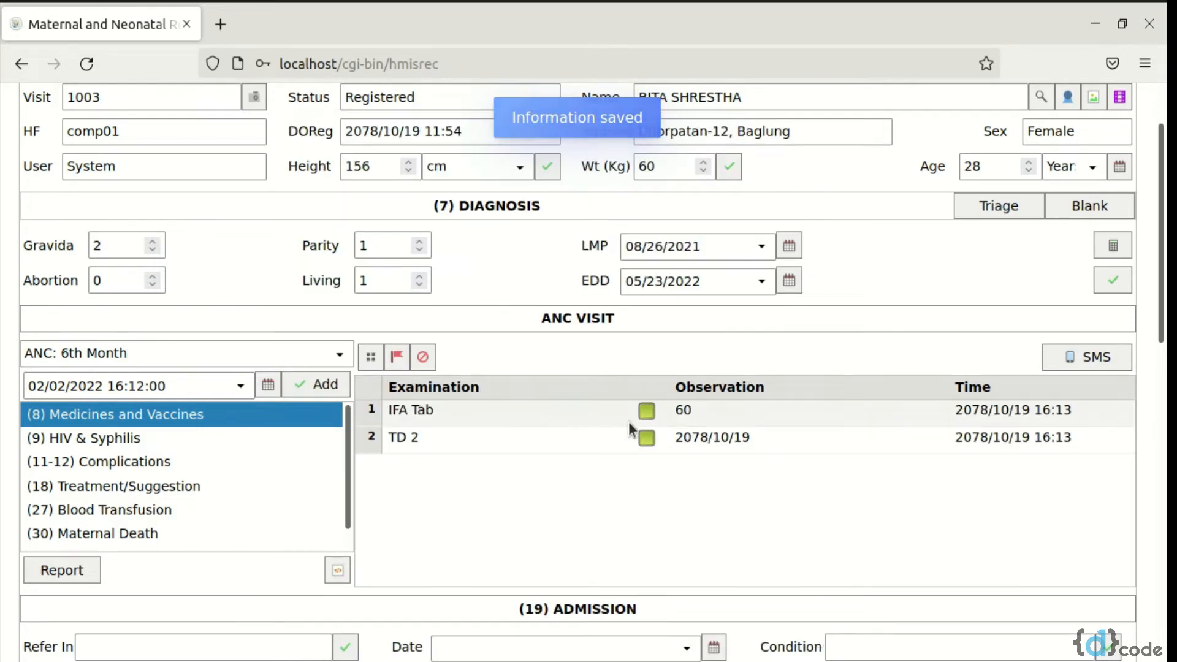
Record Yes for Counseling and HIV testing in the HIV & Syphilis examination and save it
{"action": "double_click", "coordinate": [252, 436]}
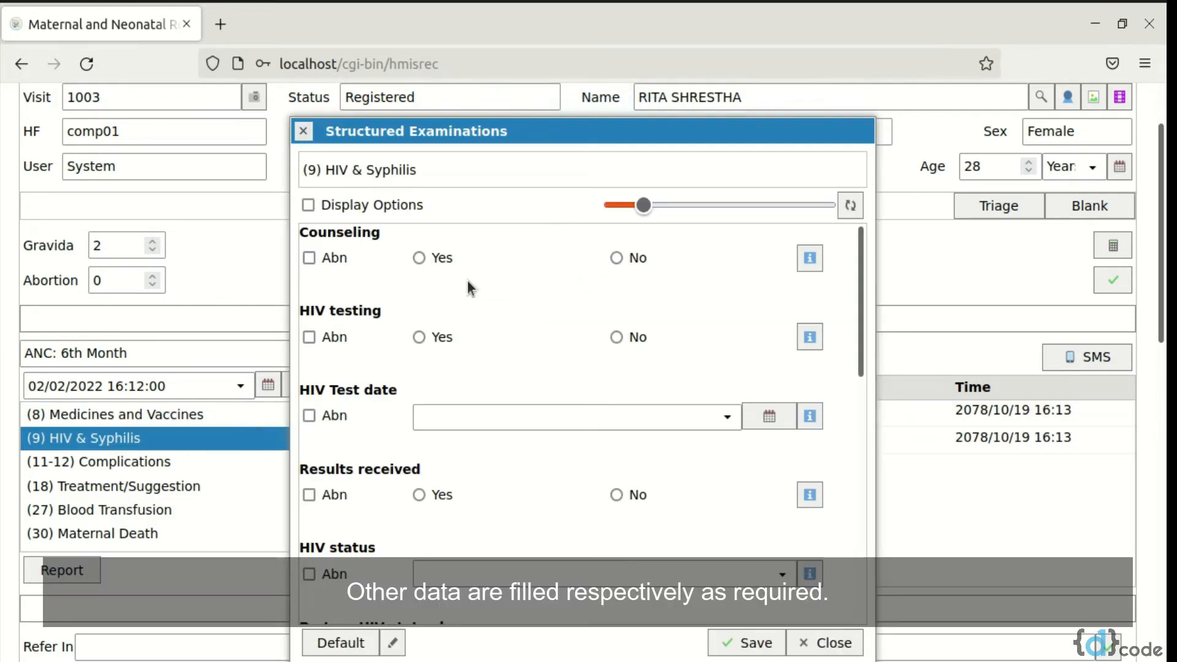
{"action": "left_click", "coordinate": [422, 258]}
{"action": "left_click", "coordinate": [426, 341]}
{"action": "left_click", "coordinate": [749, 642]}
{"action": "left_click", "coordinate": [811, 645]}
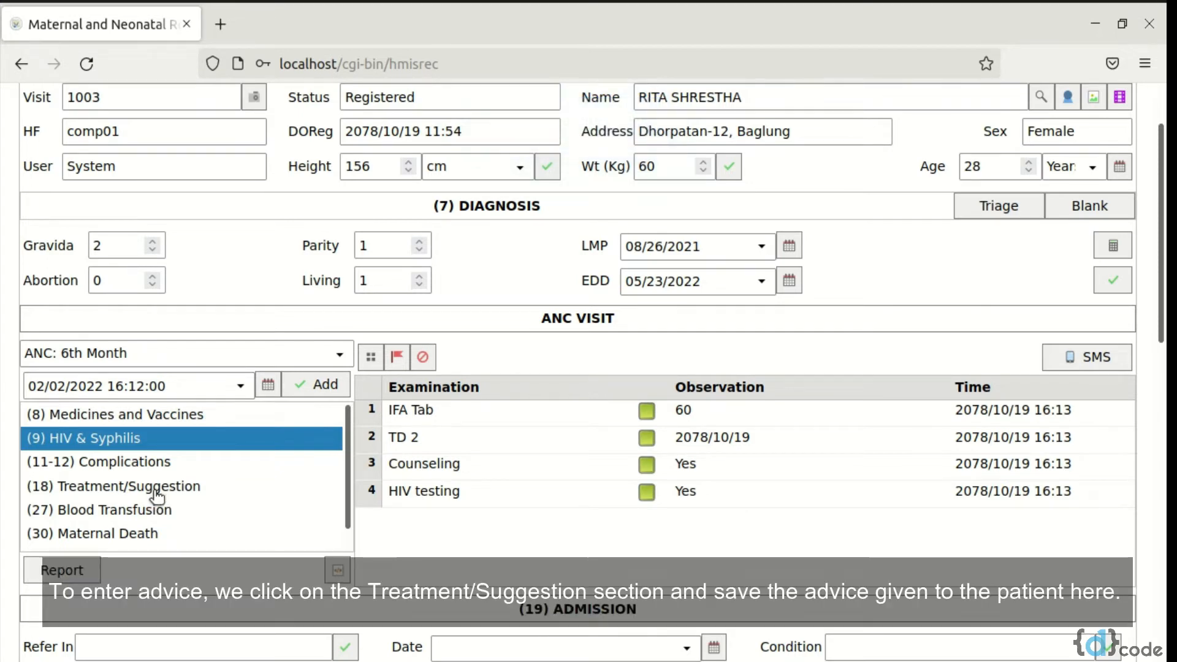
Enter the advice "Take plenty of fluids." in the Treatment/Suggestion examination and save it
{"action": "left_click", "coordinate": [155, 491]}
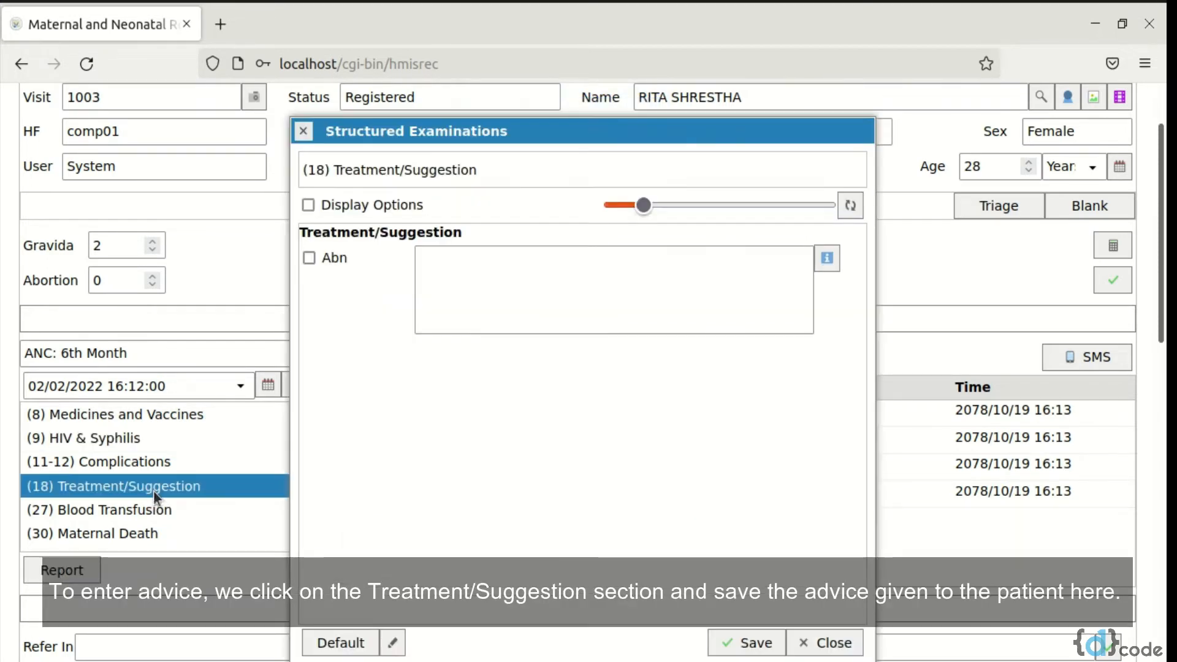
{"action": "left_click", "coordinate": [539, 301]}
{"action": "type", "text": "Ta"}
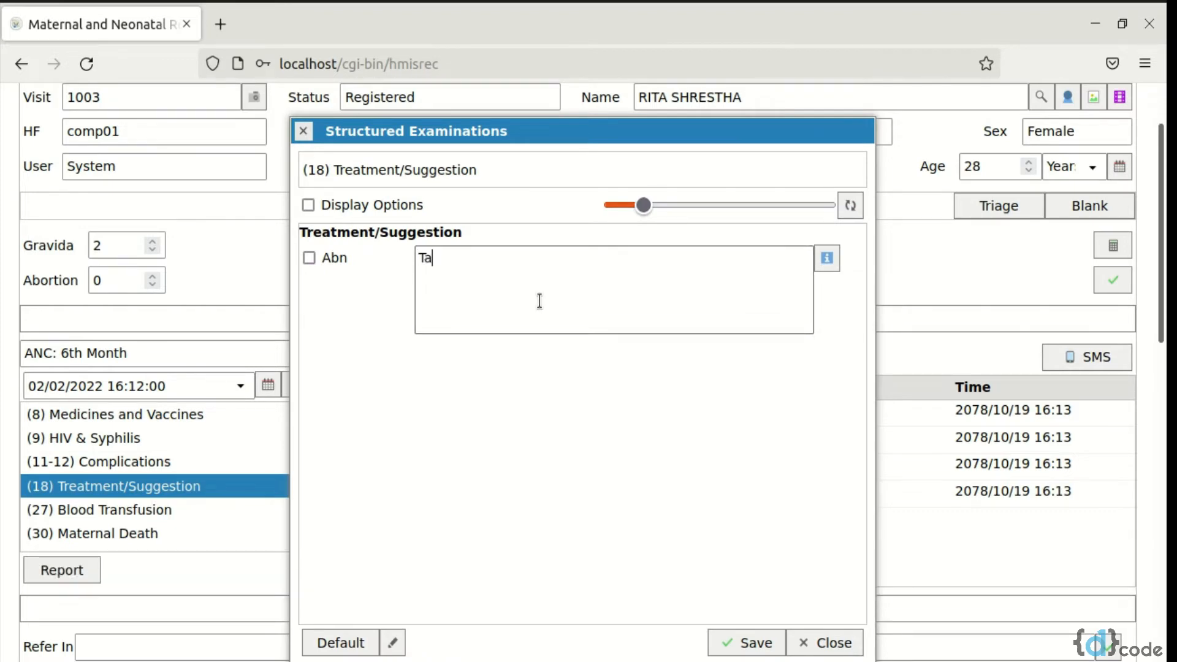
{"action": "type", "text": "ke plenty of fluids"}
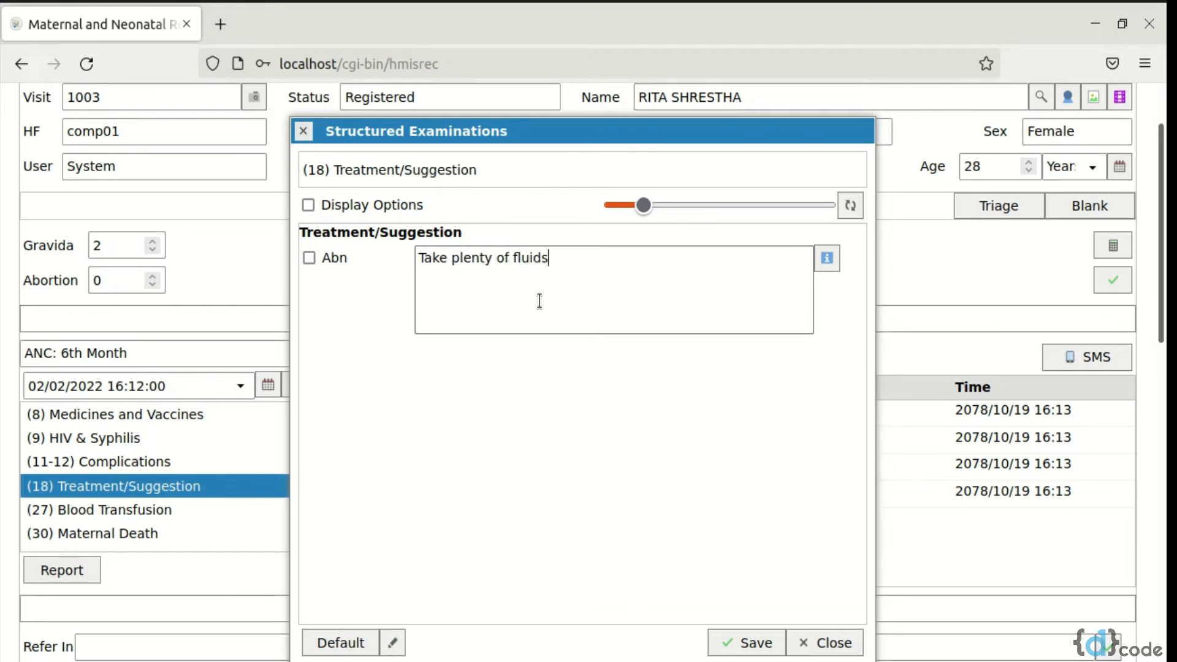
{"action": "type", "text": "."}
{"action": "left_click", "coordinate": [753, 643]}
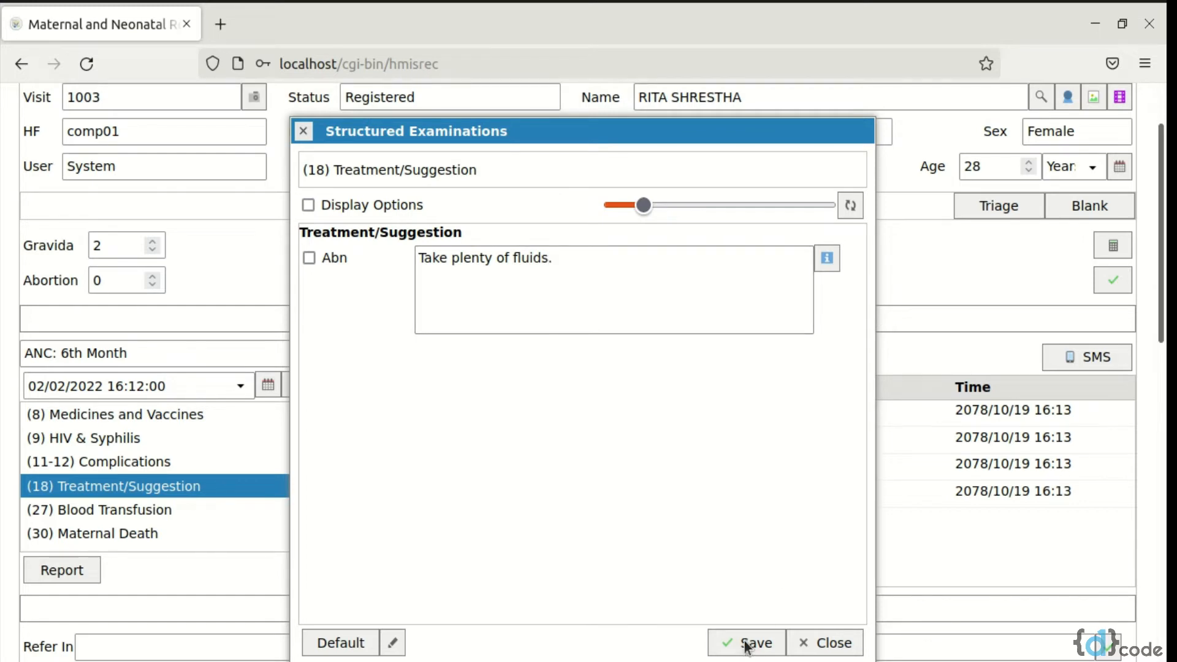
{"action": "left_click", "coordinate": [819, 641]}
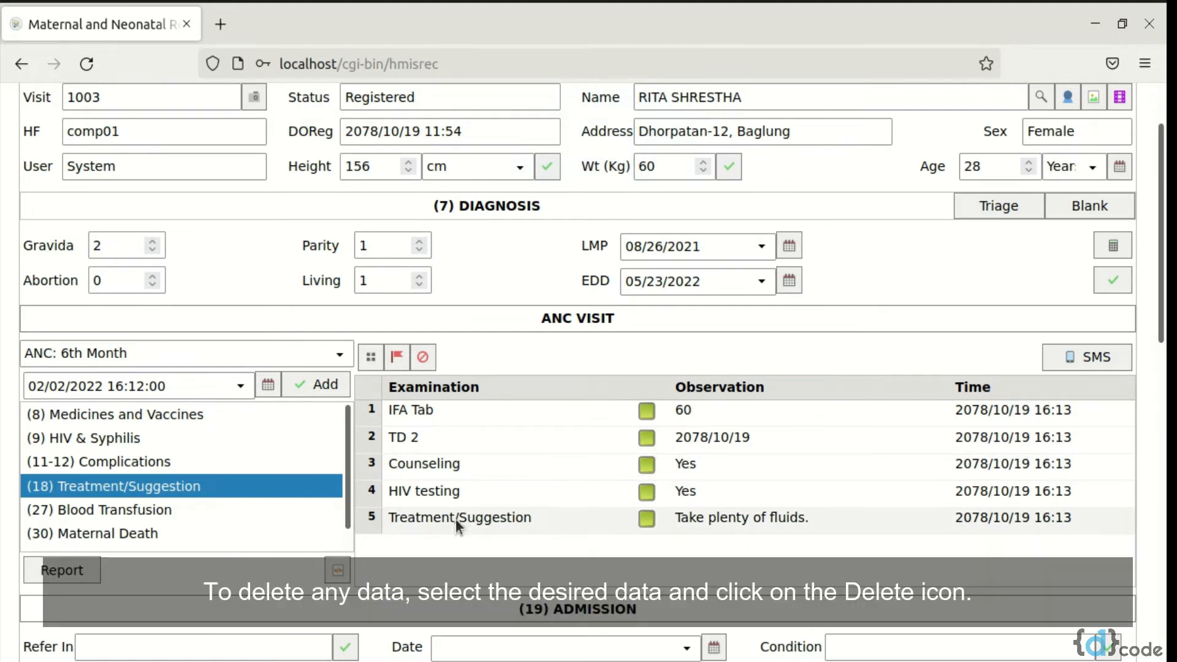
Delete the Treatment/Suggestion entry from the ANC visit's examination list
{"action": "left_click", "coordinate": [455, 519]}
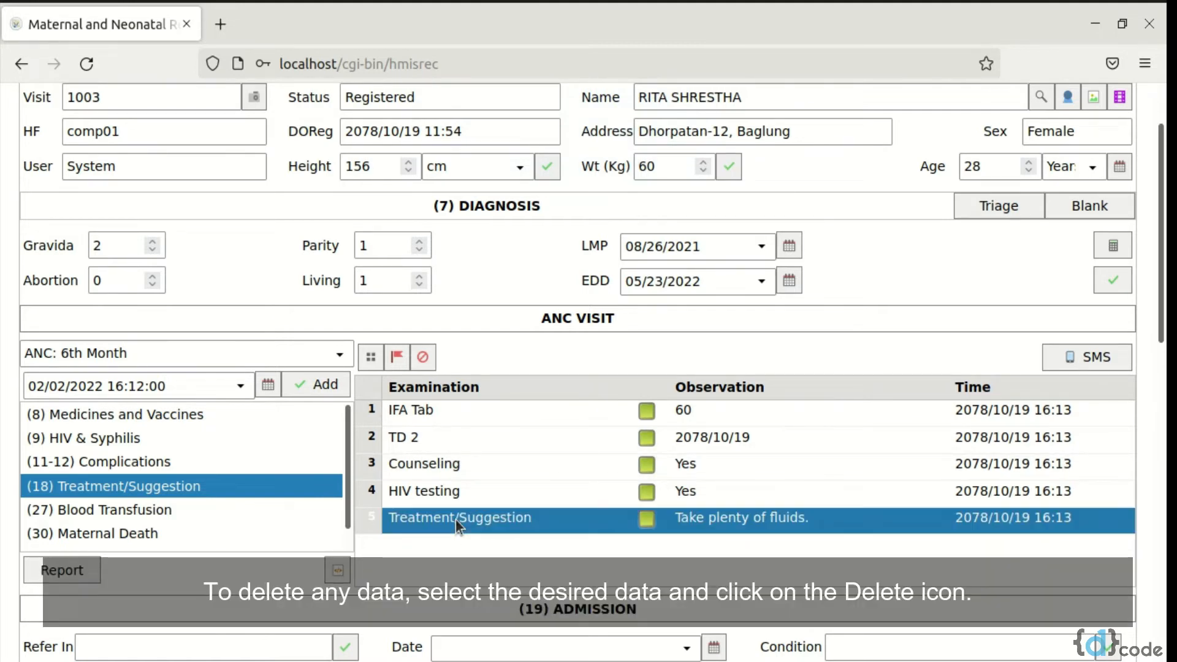
{"action": "left_click", "coordinate": [423, 358]}
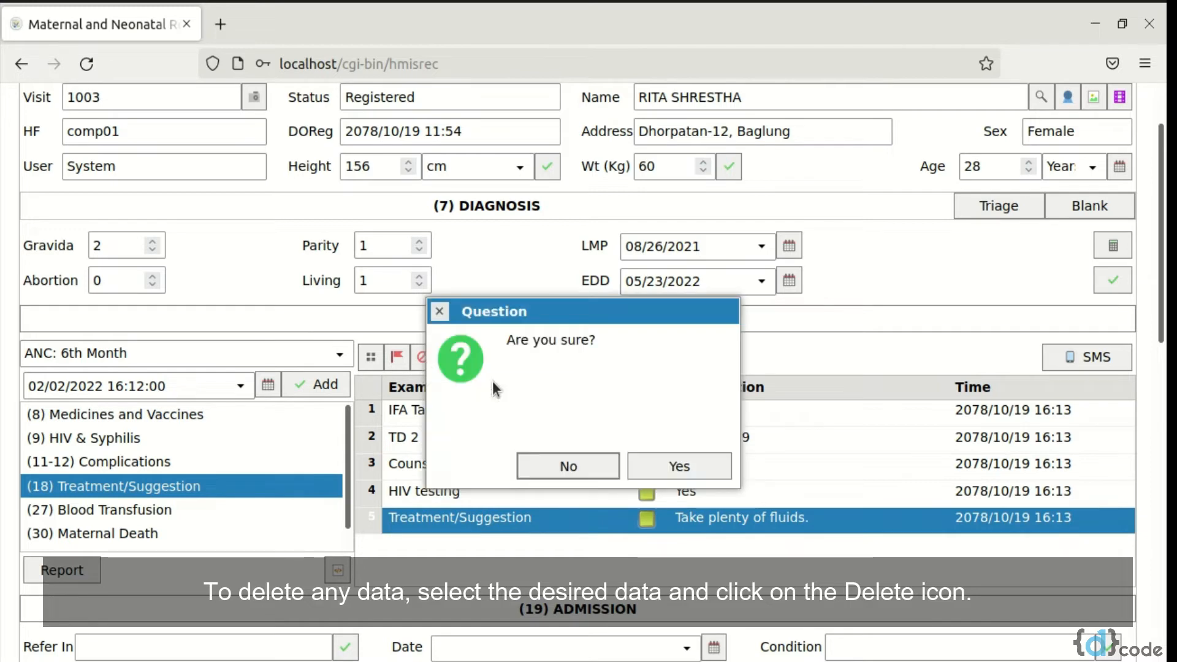
{"action": "left_click", "coordinate": [679, 469]}
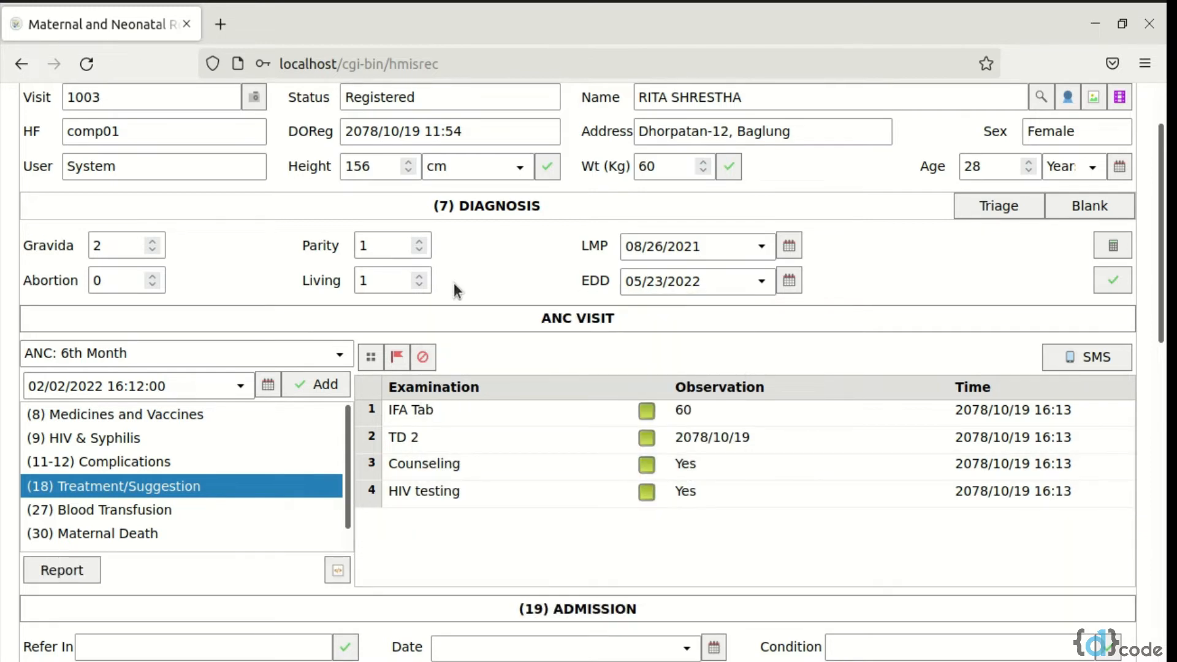
Enter "xyz hospital" as the referring institution in the Admission section and save it
{"action": "scroll", "coordinate": [454, 282], "scroll_direction": "down", "scroll_amount": 5}
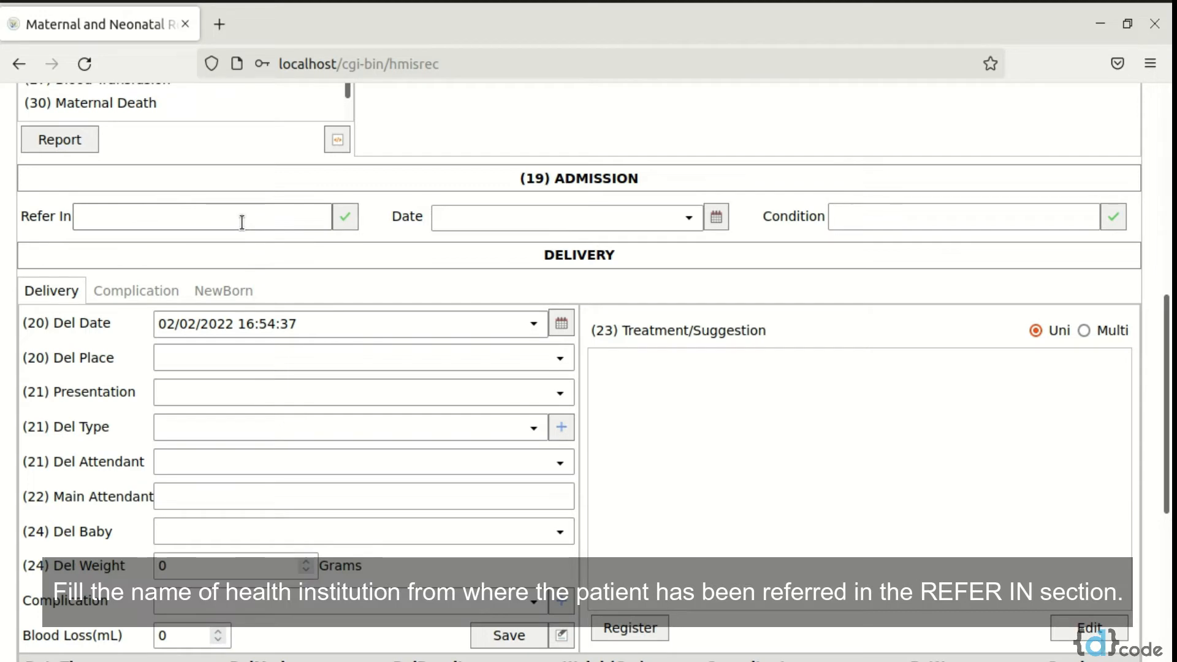
{"action": "left_click", "coordinate": [184, 211]}
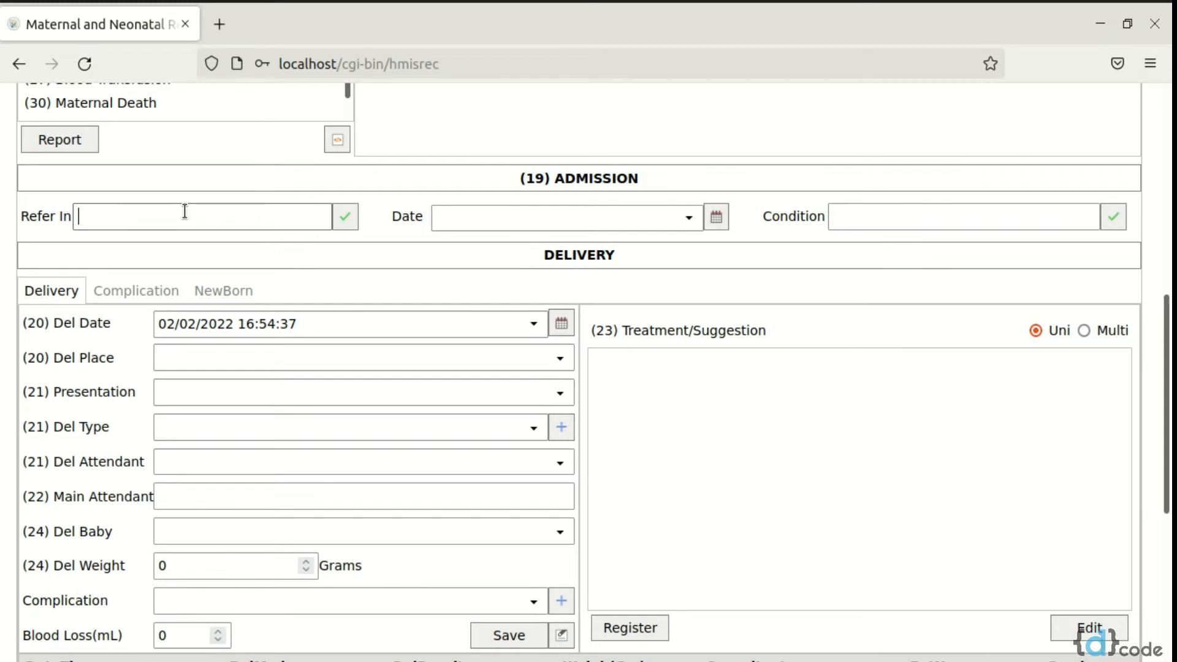
{"action": "type", "text": "xyz hospital"}
{"action": "left_click", "coordinate": [351, 215]}
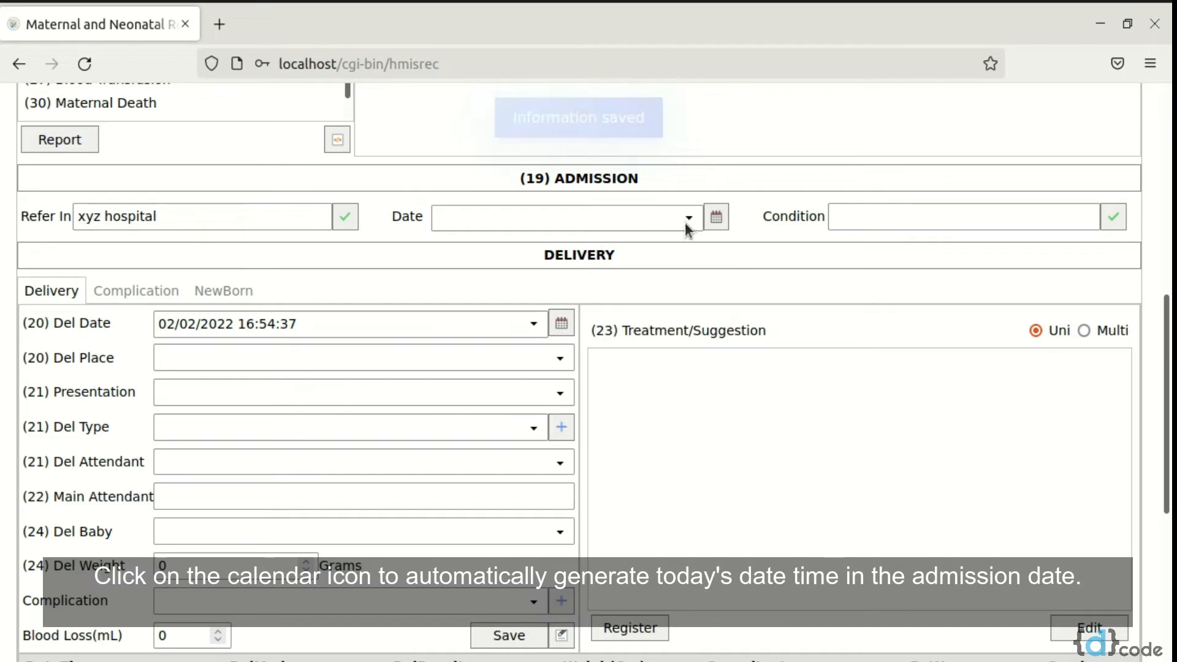
Set the admission date to the current date and time, enter "active phase" as the condition and save
{"action": "left_click", "coordinate": [688, 220]}
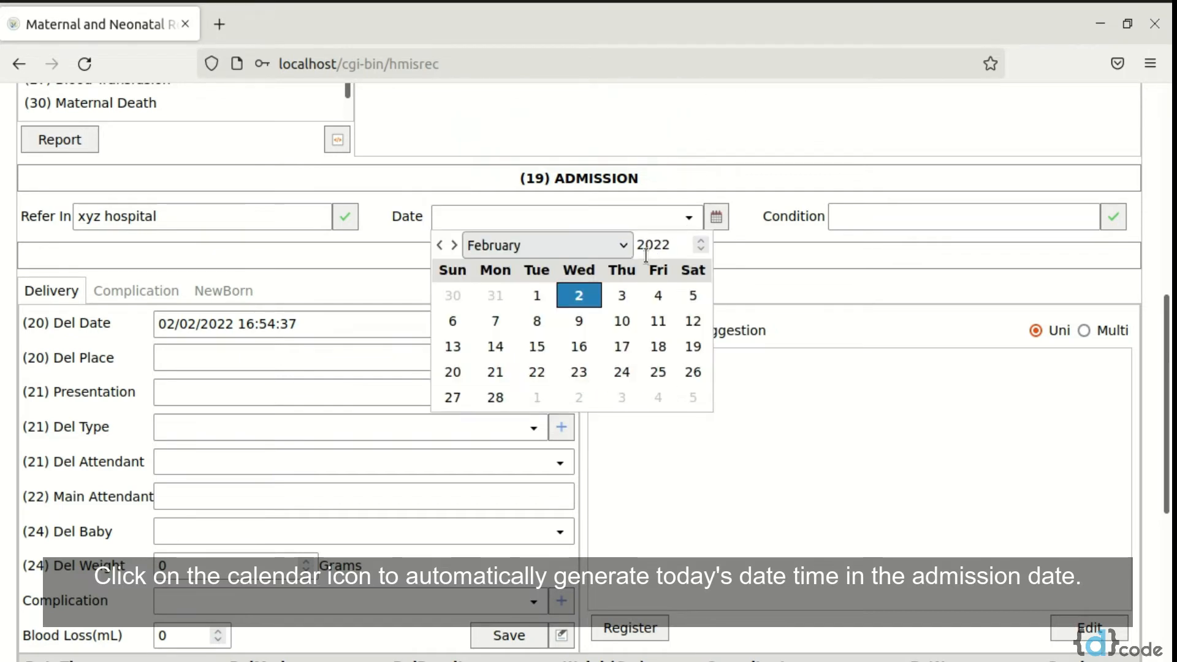
{"action": "left_click", "coordinate": [715, 222]}
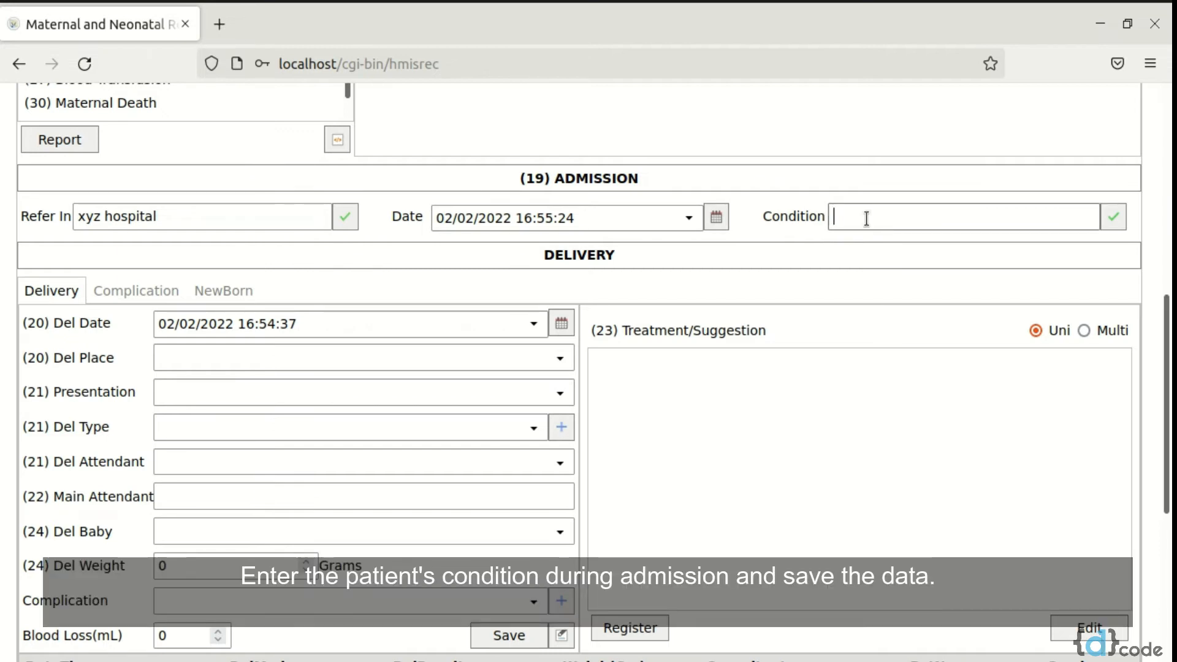
{"action": "type", "text": "active phase"}
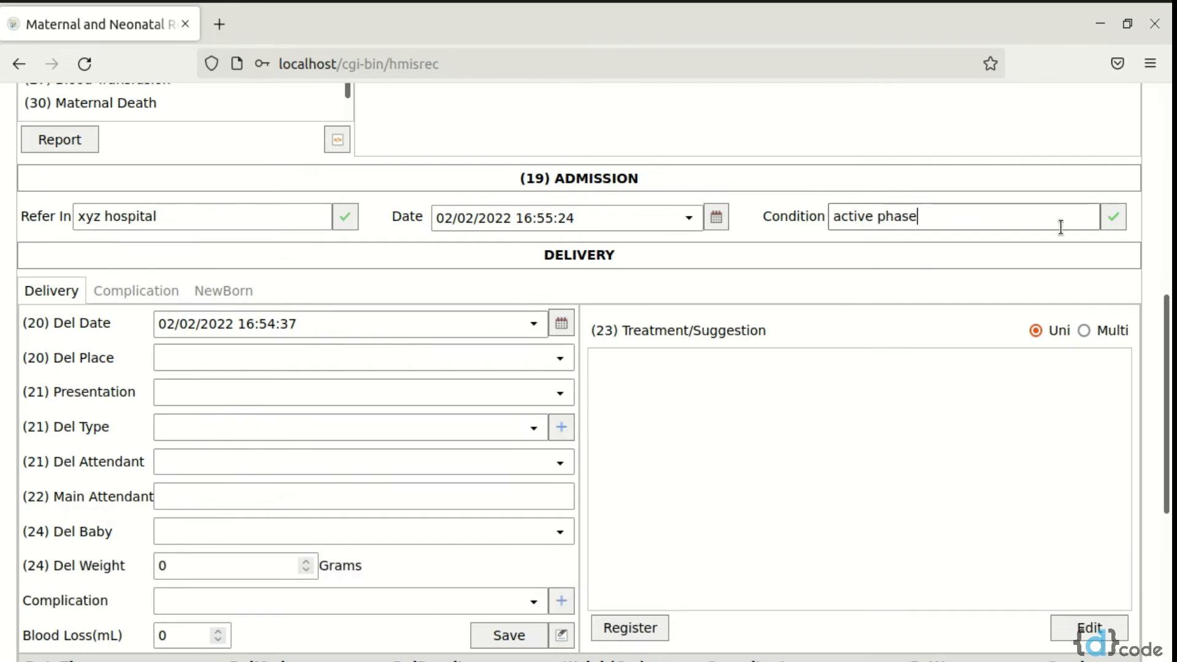
{"action": "left_click", "coordinate": [1113, 220]}
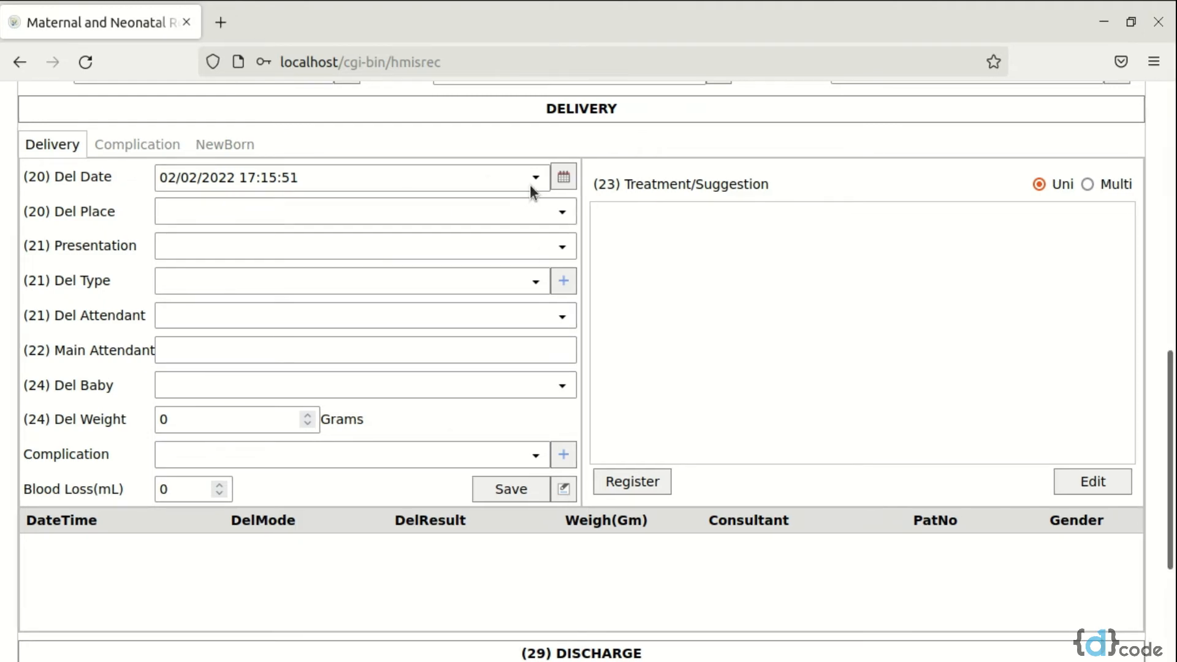
Accept the converter's suggested BS date as the delivery date, set the delivery place to This facility and the hour to 02
{"action": "left_click", "coordinate": [564, 179]}
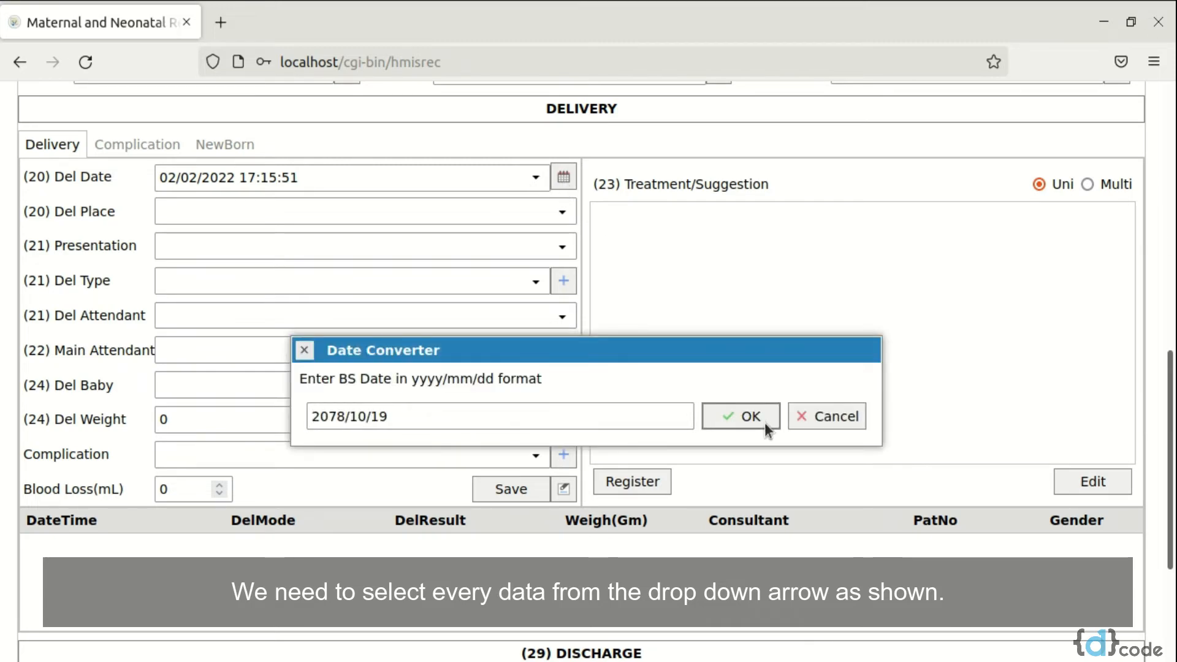
{"action": "left_click", "coordinate": [730, 417]}
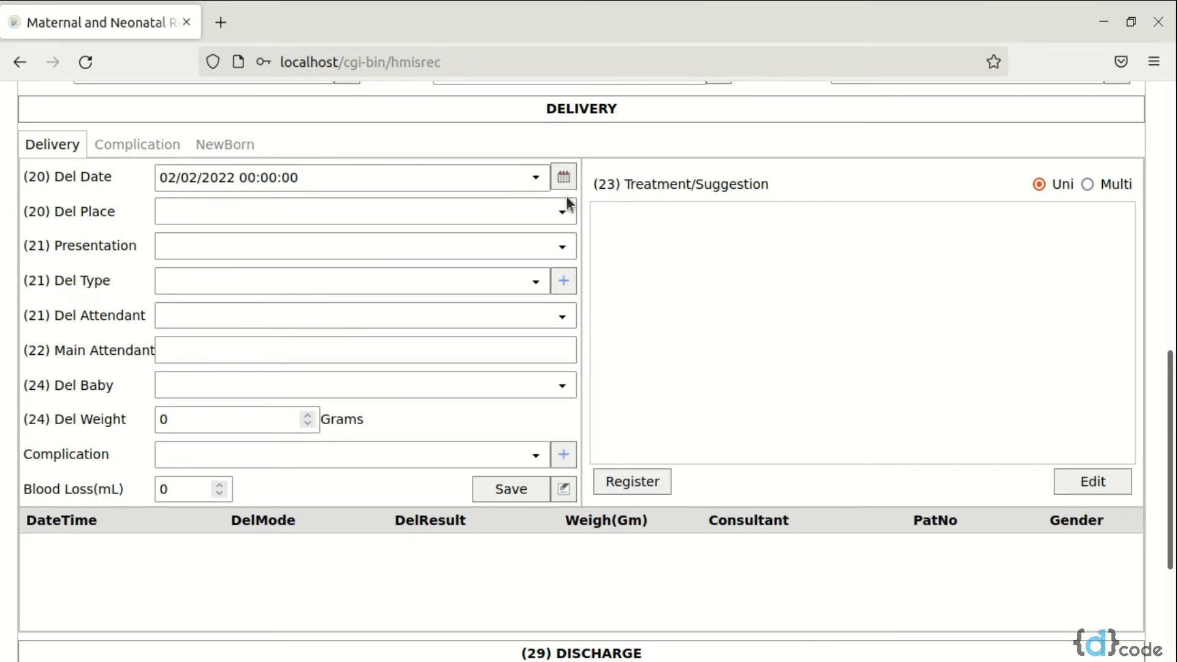
{"action": "left_click", "coordinate": [493, 218]}
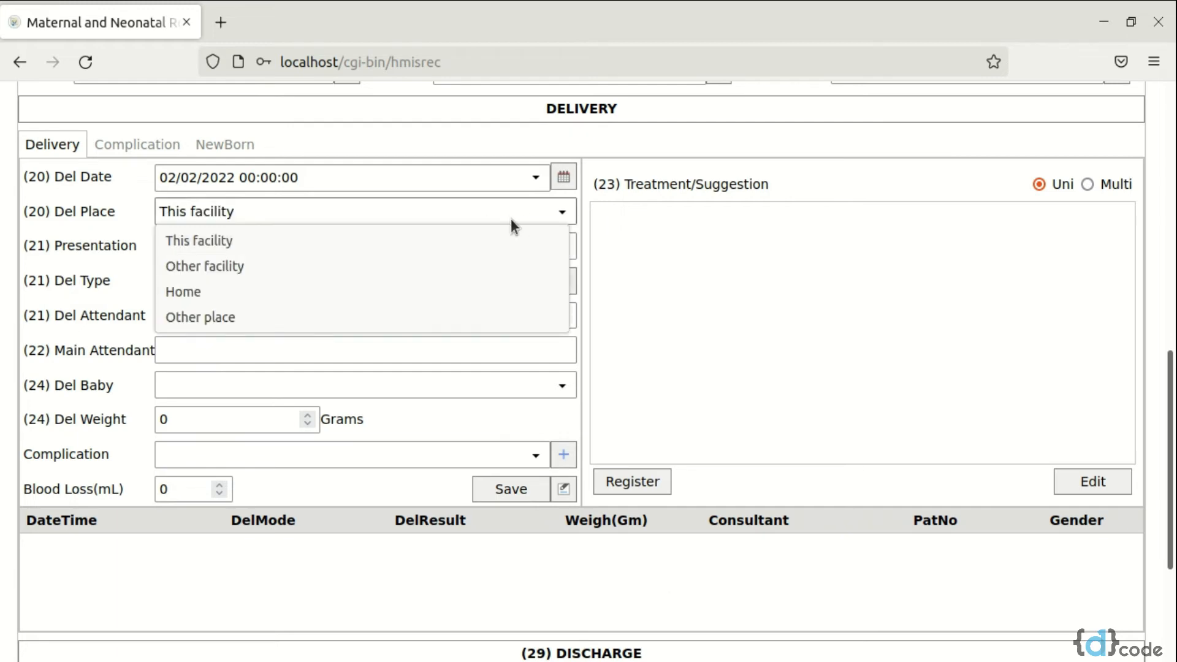
{"action": "left_click", "coordinate": [452, 241]}
{"action": "left_click", "coordinate": [253, 178]}
{"action": "key", "text": "BackSpace"}
{"action": "key", "text": "BackSpace"}
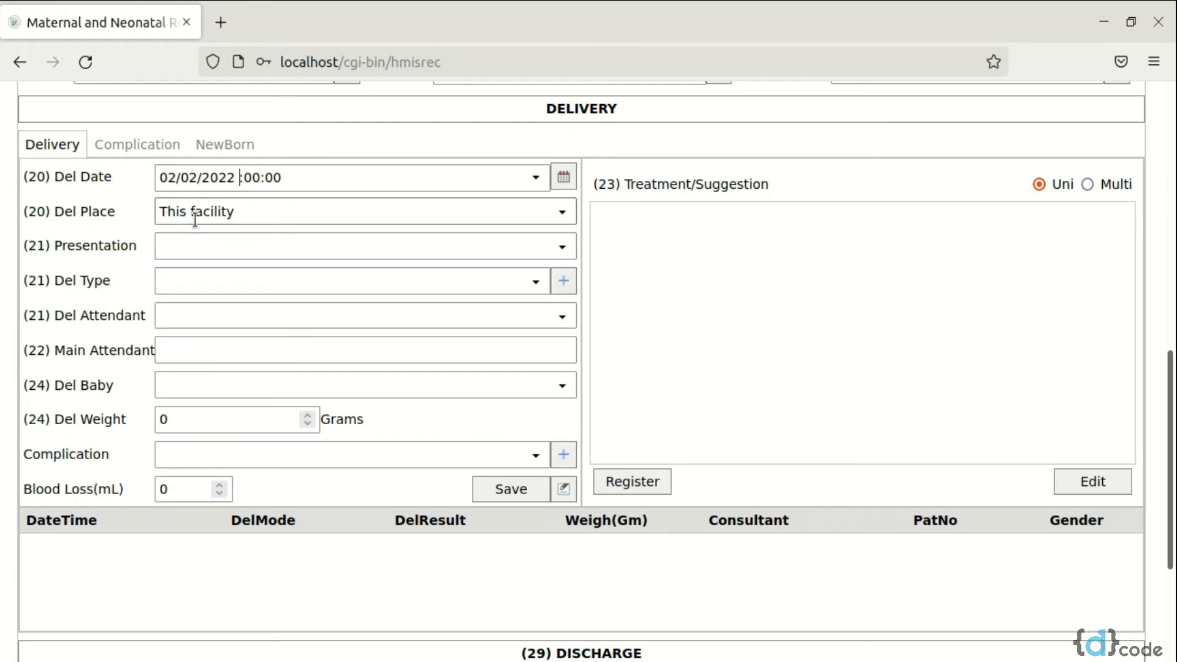
{"action": "type", "text": "02"}
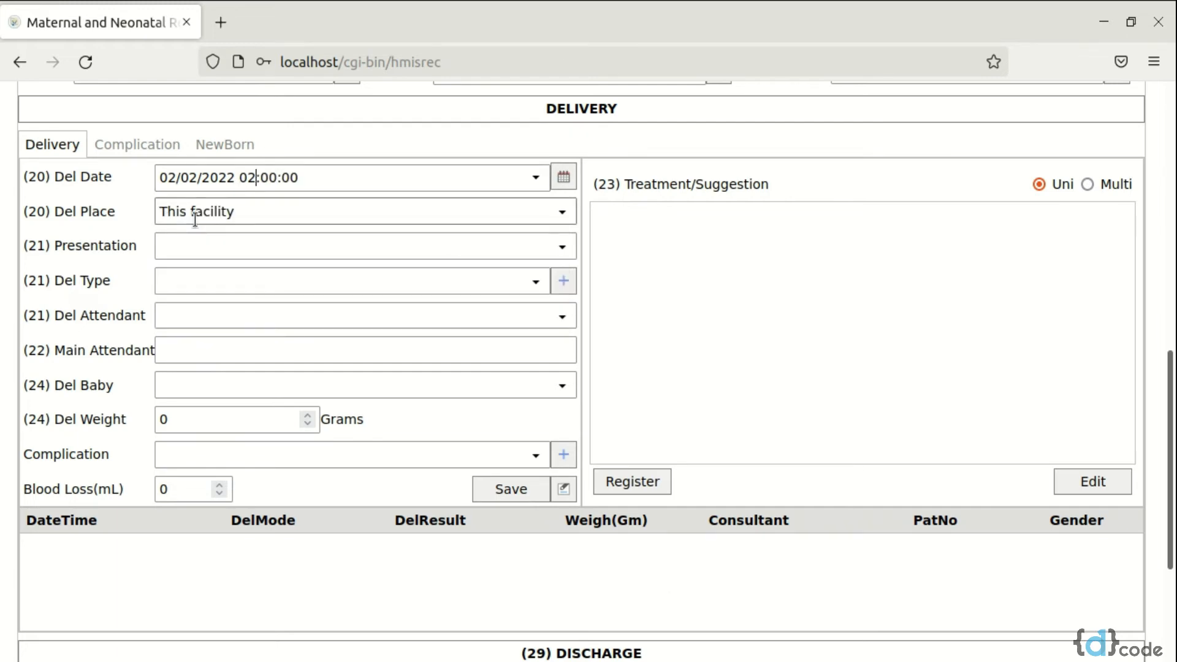
Set the delivery's presentation to Cephalic, its type to Normal and the delivery attendant to SBA
{"action": "left_click", "coordinate": [543, 250]}
{"action": "left_click", "coordinate": [484, 283]}
{"action": "left_click", "coordinate": [531, 288]}
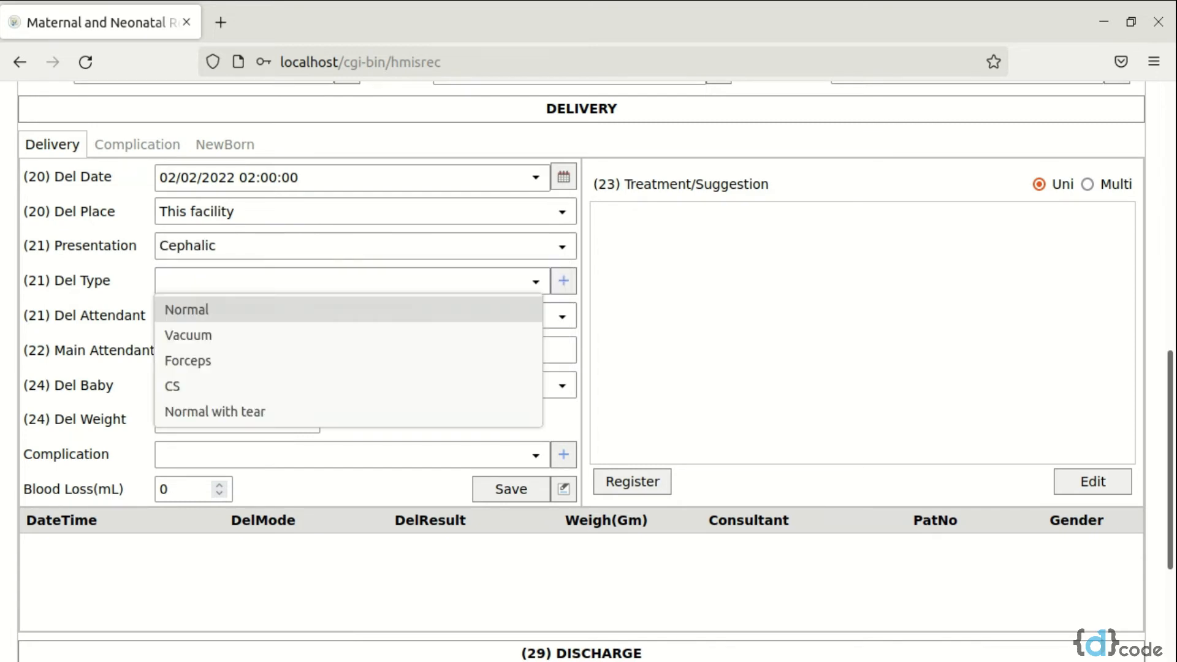
{"action": "left_click", "coordinate": [472, 310]}
{"action": "left_click", "coordinate": [563, 315]}
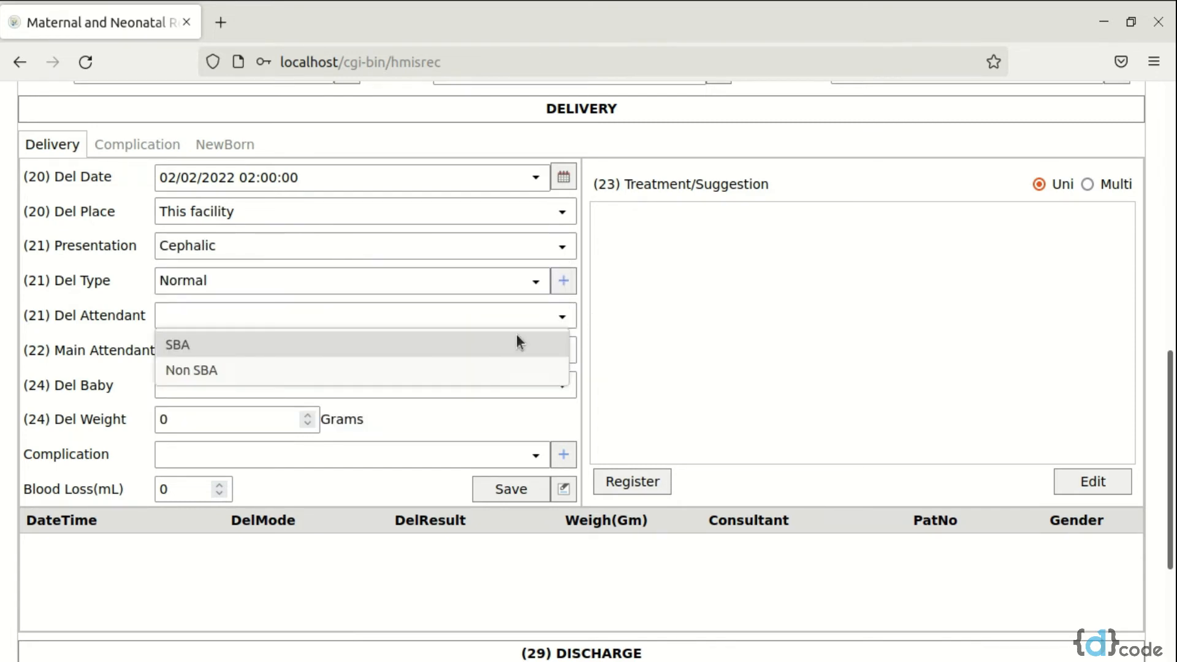
{"action": "left_click", "coordinate": [516, 339]}
Enter "XYZ" as the main attendant, set the delivered baby to Live Baby and the weight to 2500 grams
{"action": "left_click", "coordinate": [486, 351]}
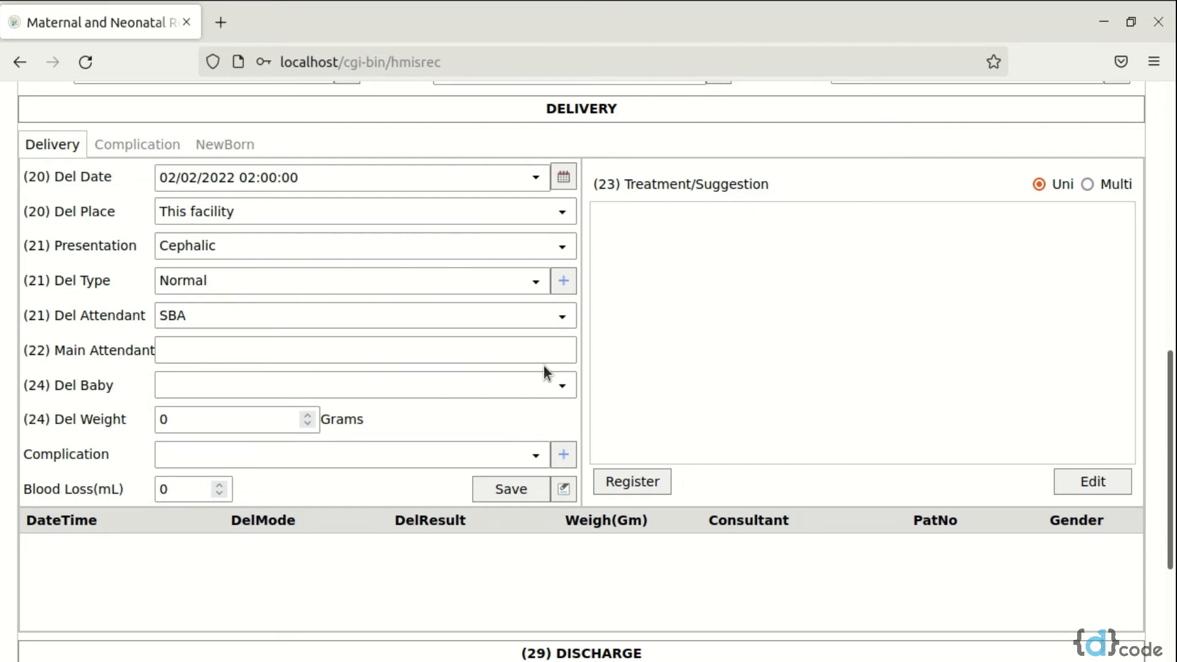
{"action": "type", "text": "XYZ"}
{"action": "left_click", "coordinate": [561, 386]}
{"action": "left_click", "coordinate": [491, 421]}
{"action": "double_click", "coordinate": [259, 419]}
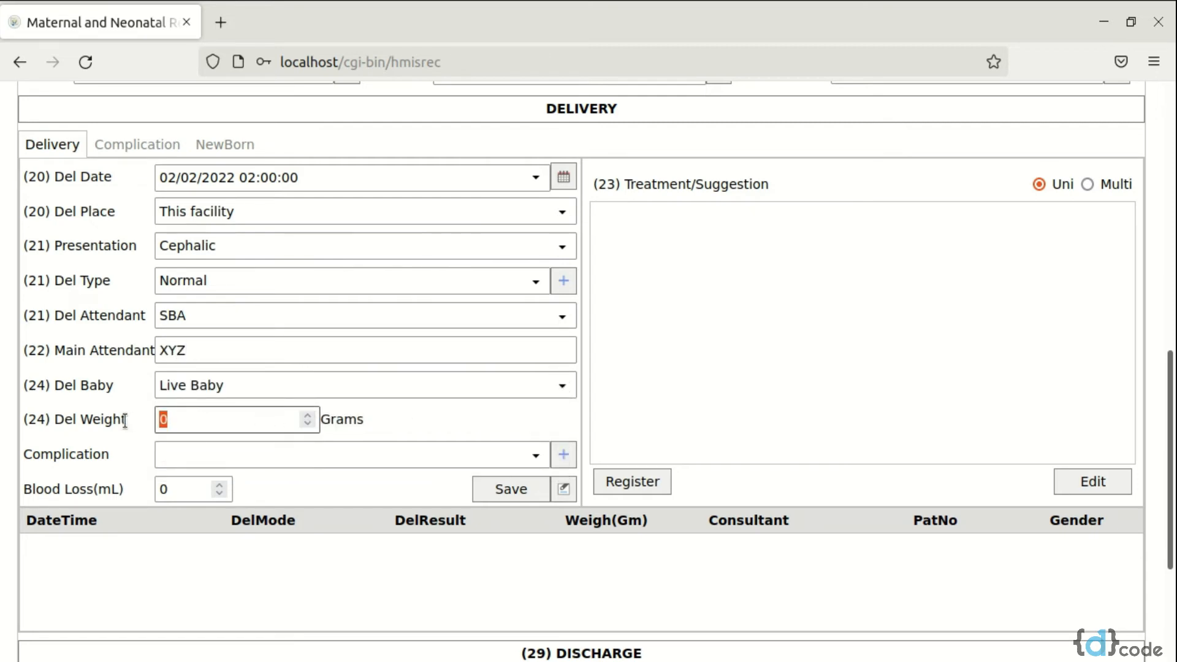
{"action": "type", "text": "2500"}
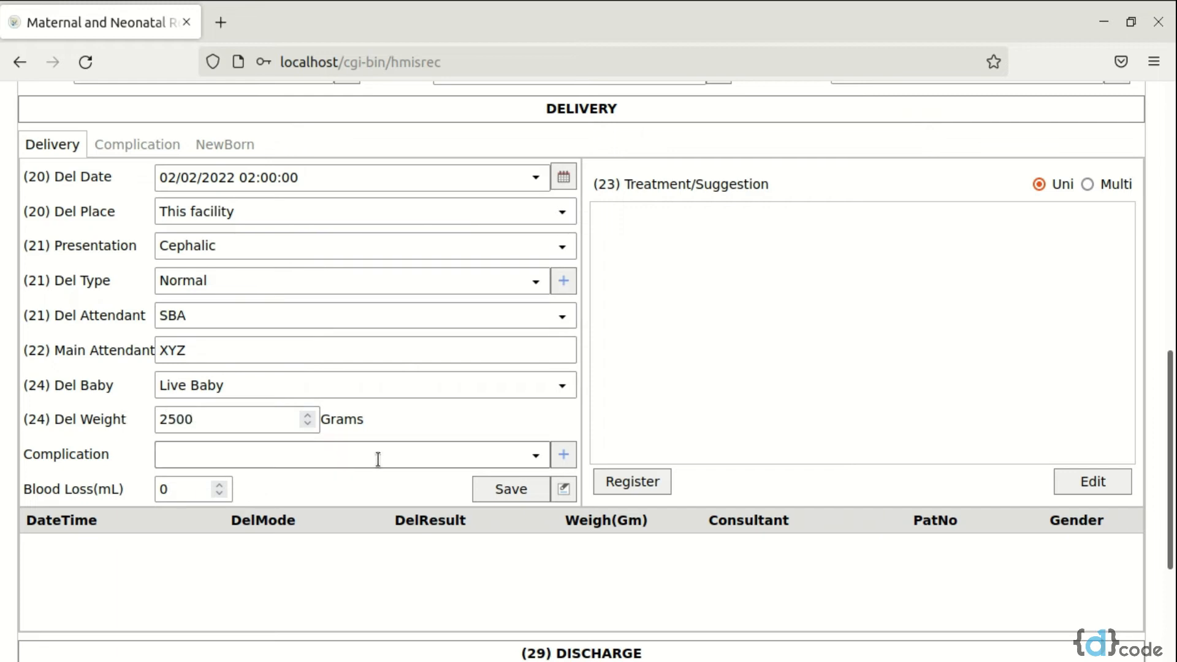
Set the delivery complication to Prolonged Labour and the blood loss to 200 mL, and save the delivery record
{"action": "left_click", "coordinate": [536, 455]}
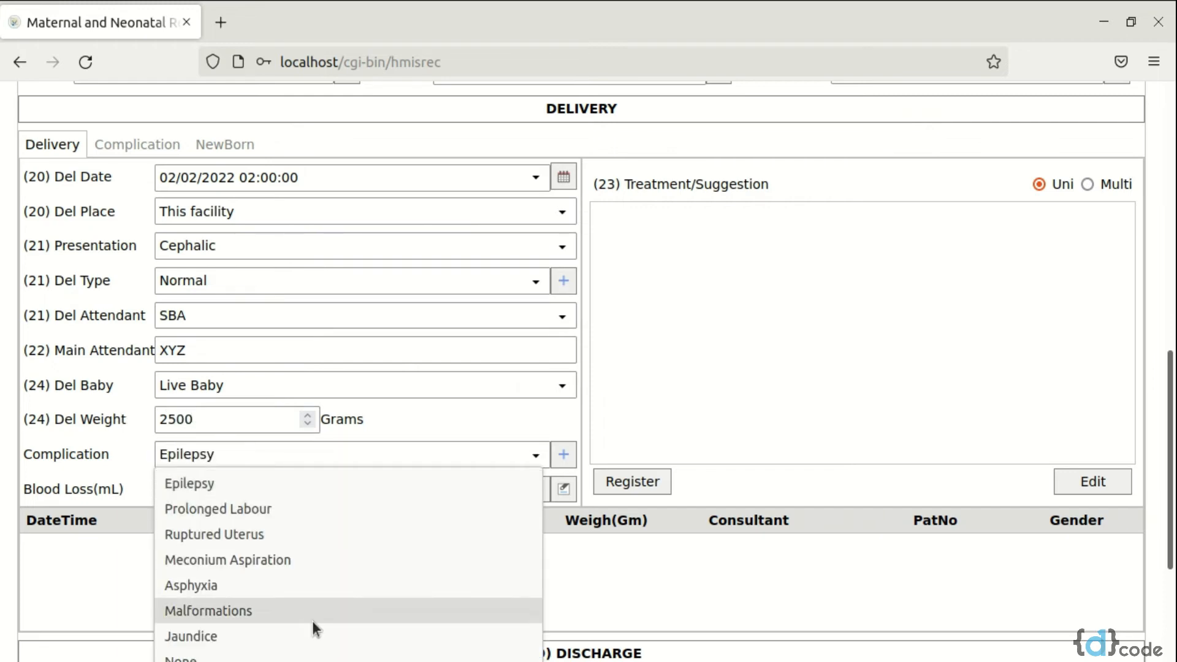
{"action": "left_click", "coordinate": [340, 508]}
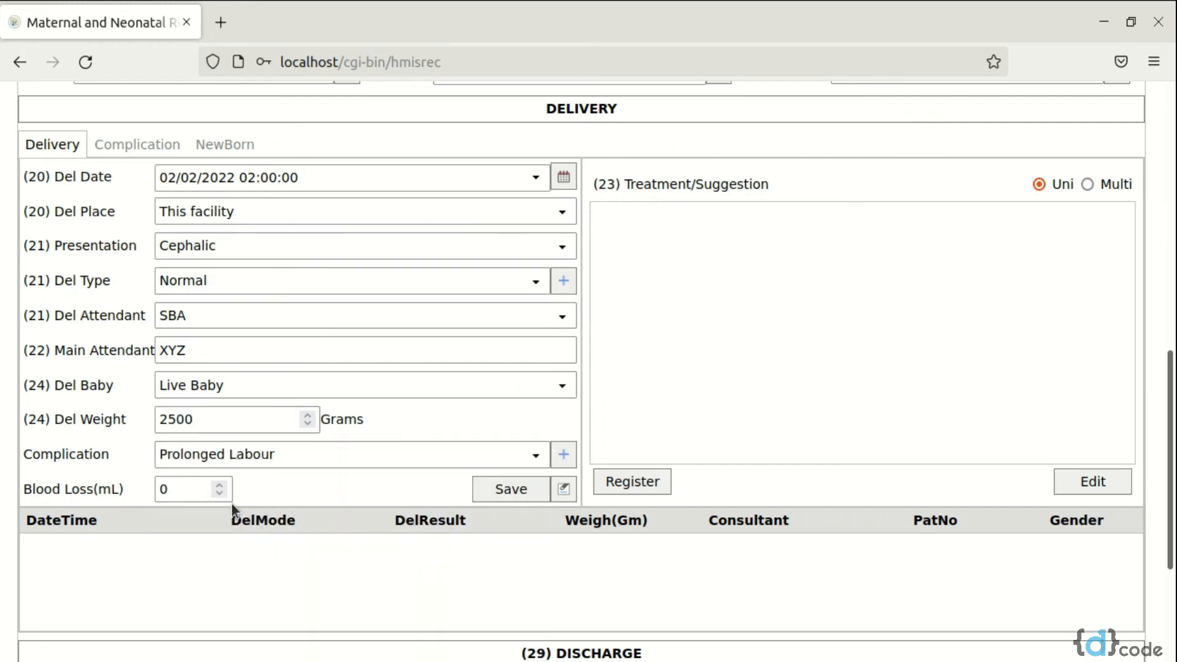
{"action": "double_click", "coordinate": [190, 489]}
{"action": "type", "text": "200"}
{"action": "left_click", "coordinate": [509, 492]}
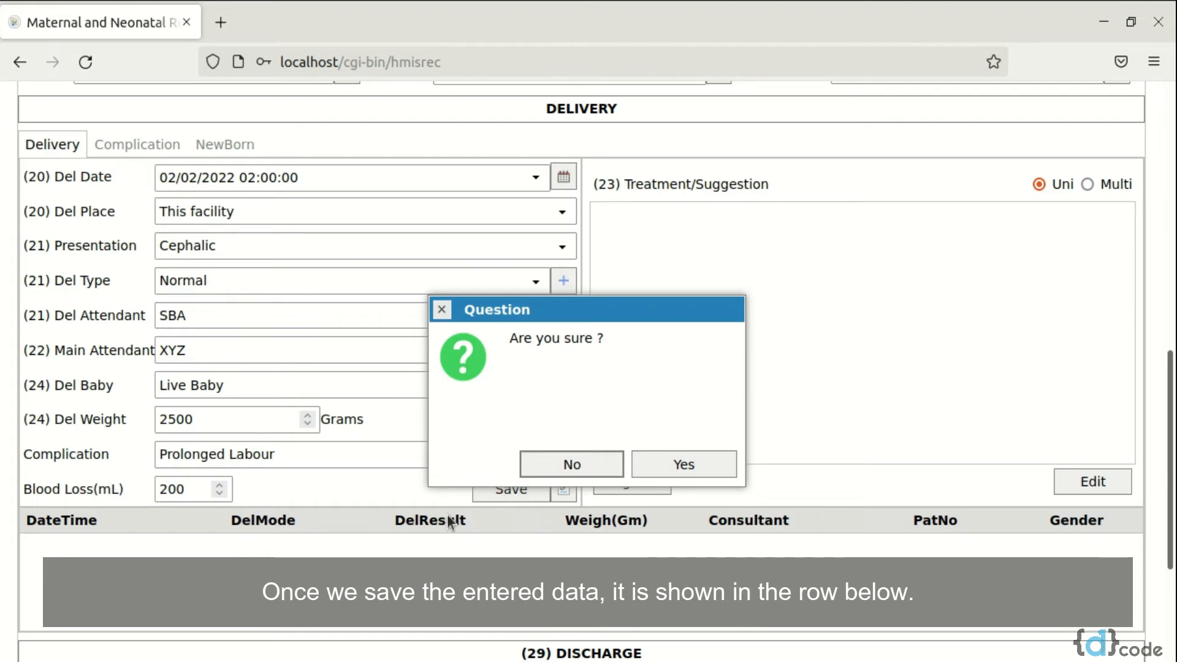
{"action": "left_click", "coordinate": [687, 466]}
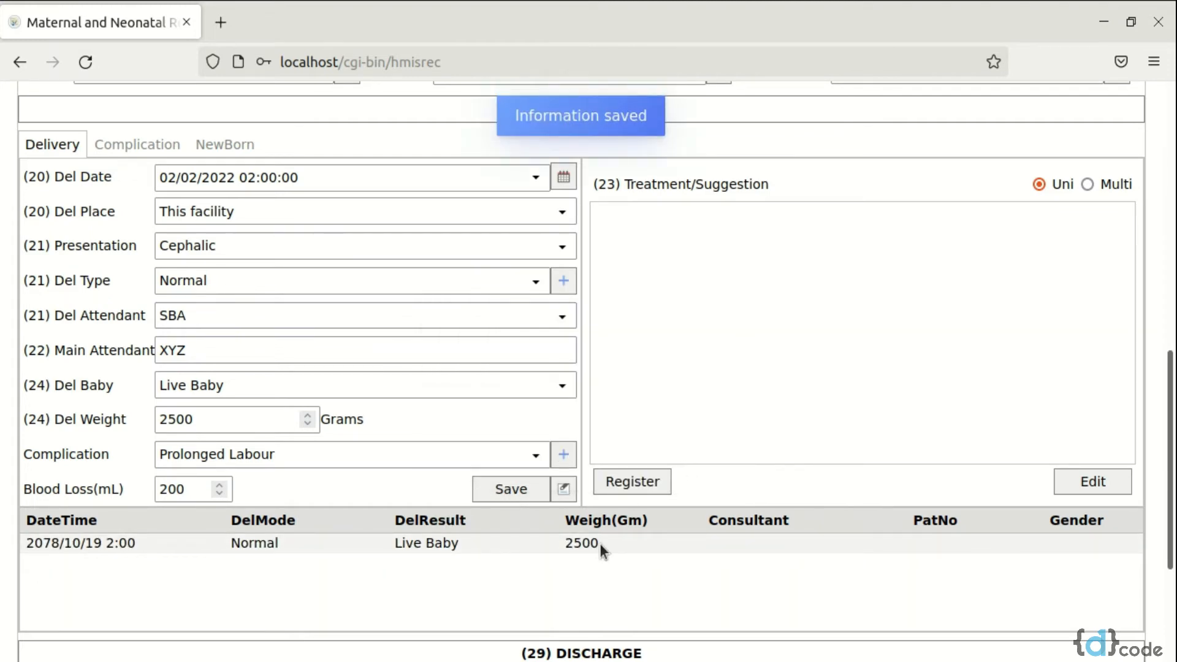
Register the baby from the saved delivery record with the gender Male
{"action": "left_click", "coordinate": [600, 543]}
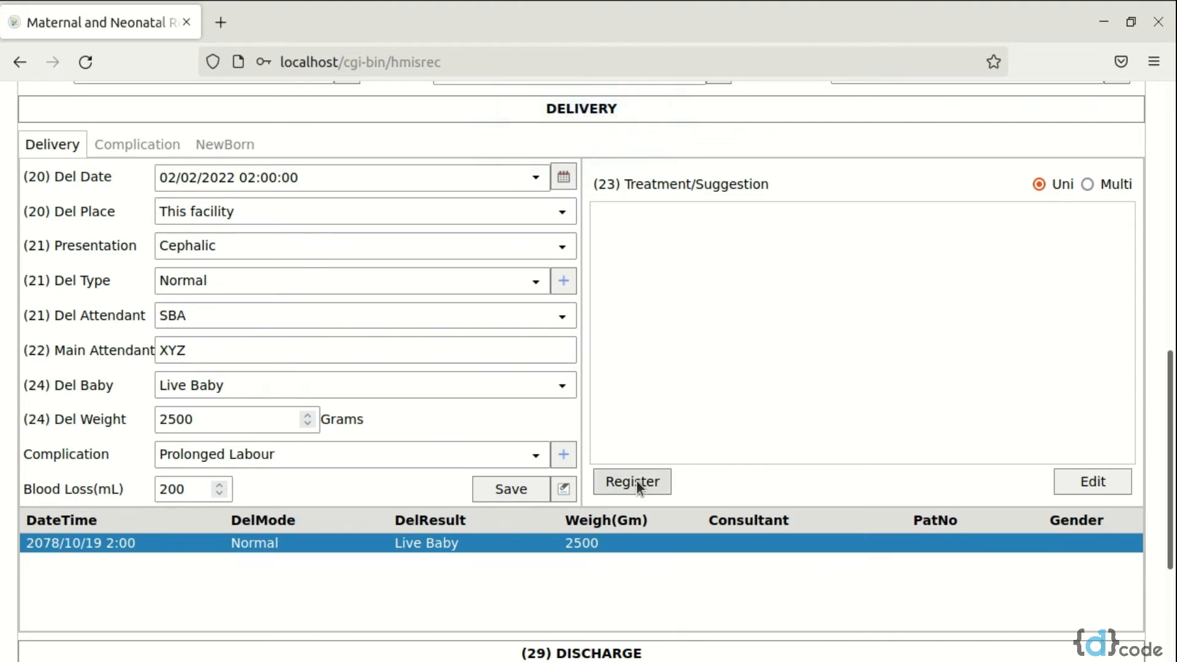
{"action": "left_click", "coordinate": [636, 480]}
{"action": "left_click", "coordinate": [654, 414]}
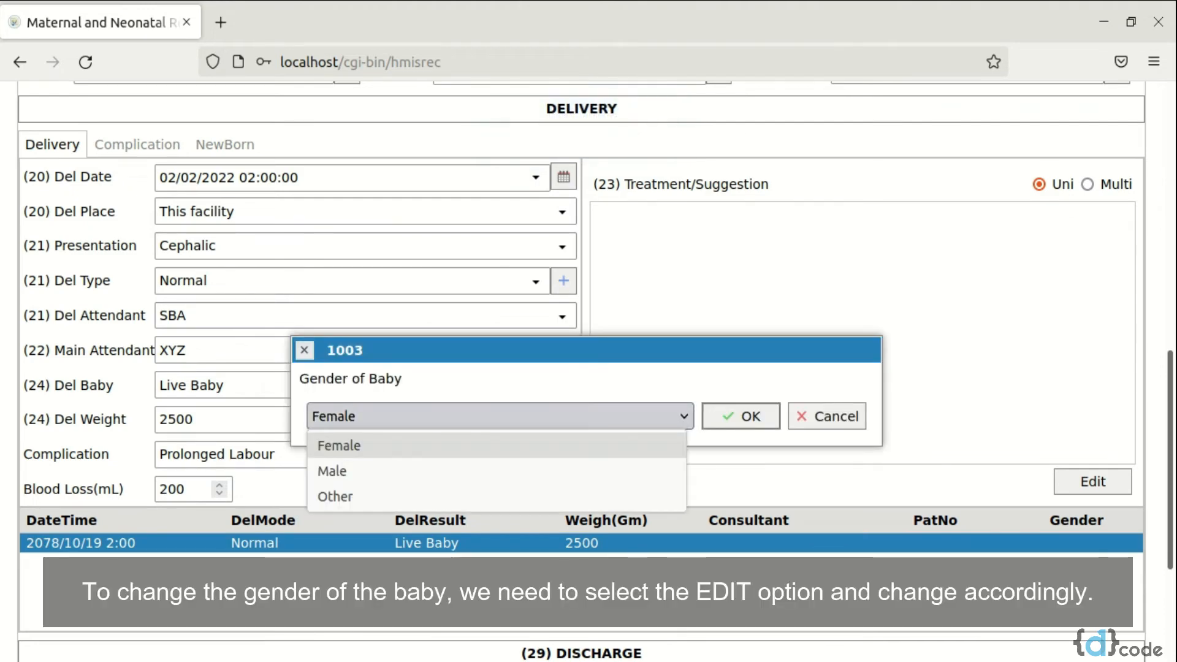
{"action": "left_click", "coordinate": [532, 470]}
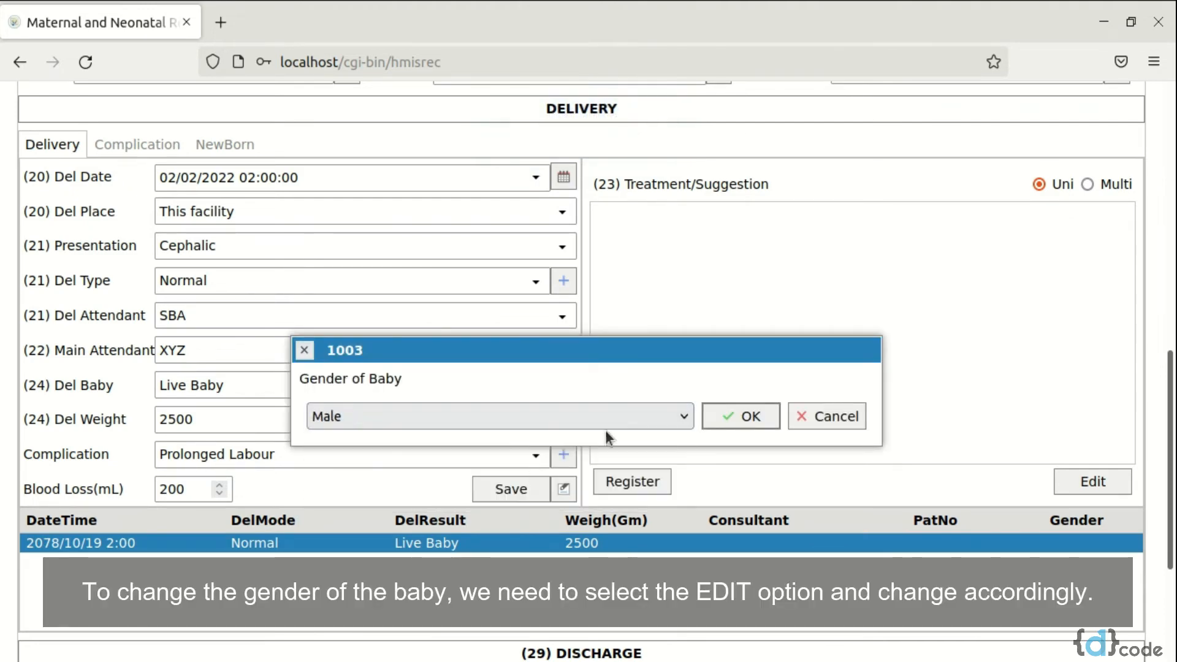
{"action": "left_click", "coordinate": [732, 416]}
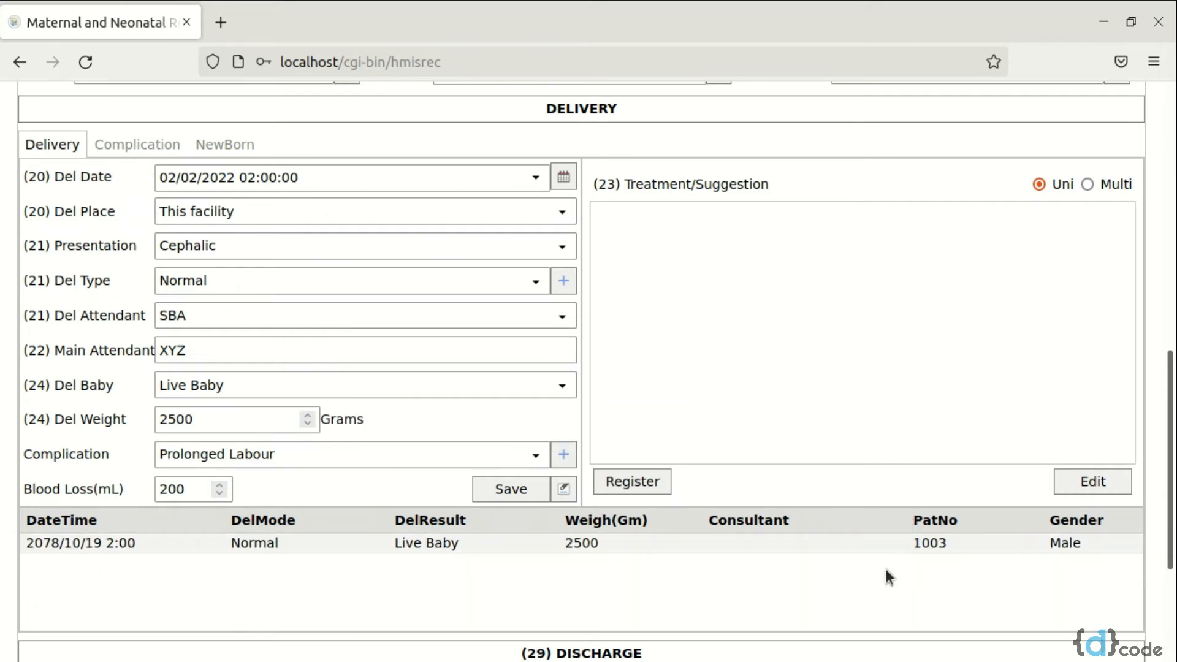
Change the registered baby's gender to Female in the delivery record
{"action": "left_click", "coordinate": [982, 542]}
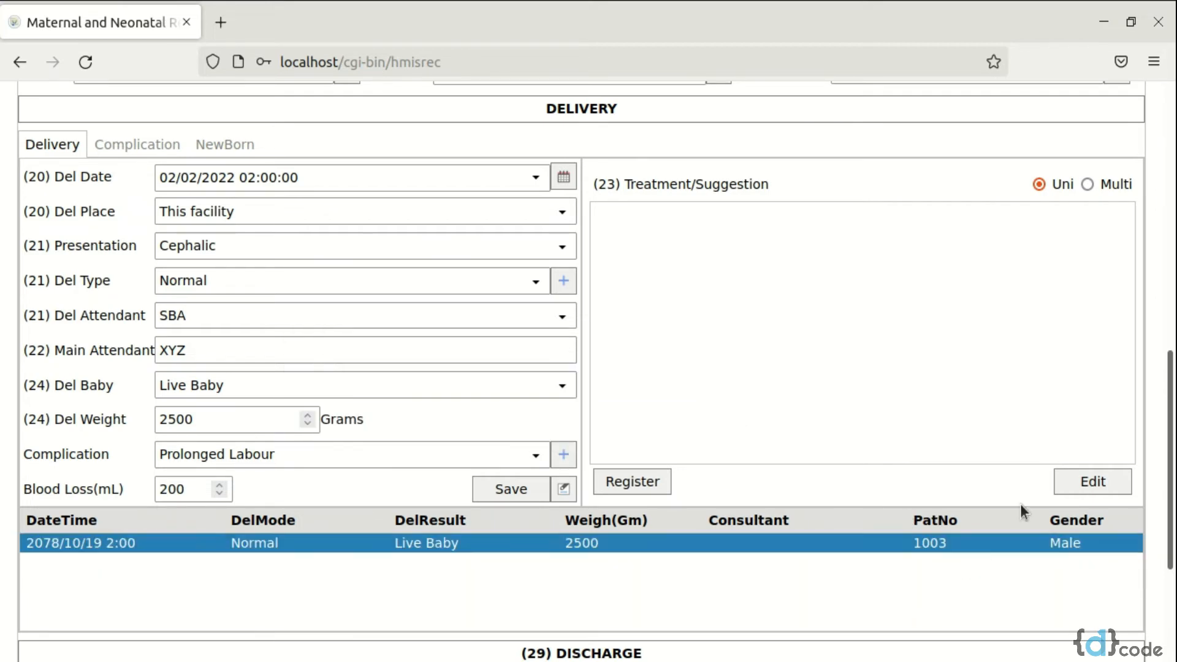
{"action": "left_click", "coordinate": [1088, 481]}
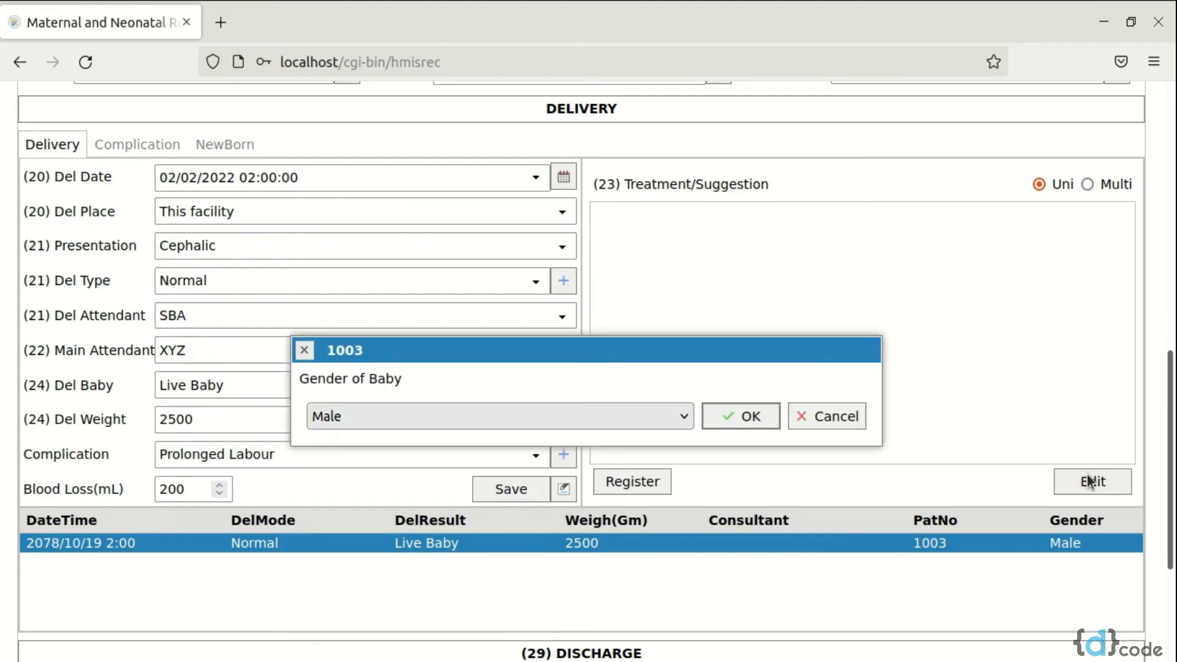
{"action": "left_click", "coordinate": [598, 416]}
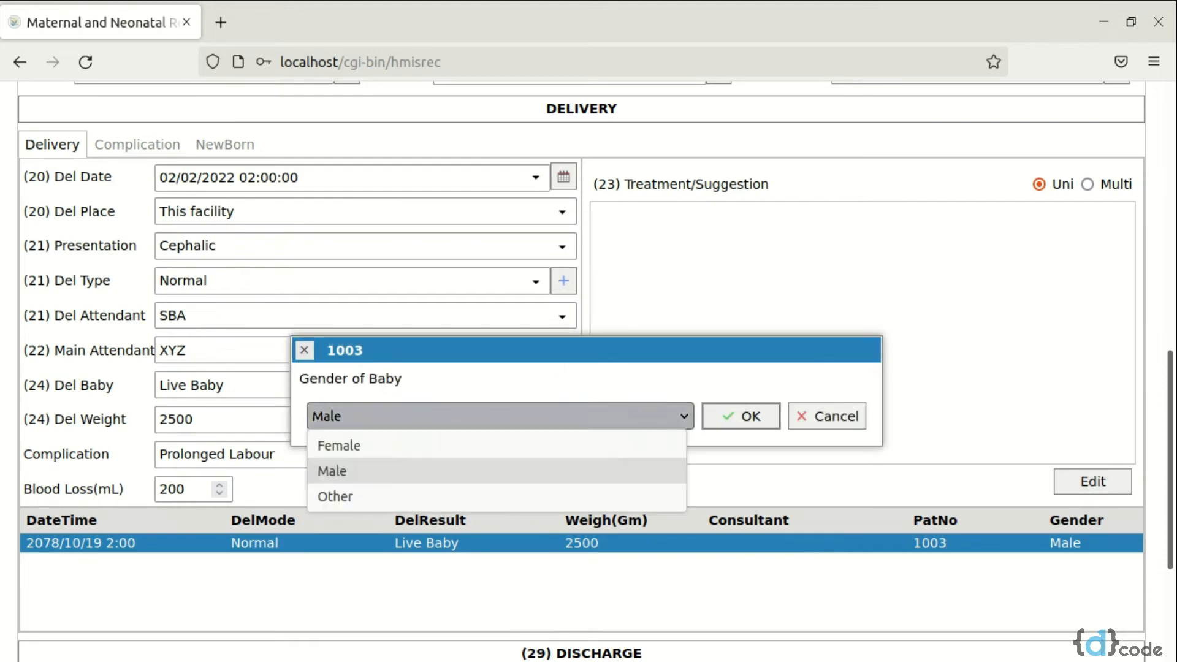
{"action": "left_click", "coordinate": [584, 448]}
{"action": "left_click", "coordinate": [720, 418]}
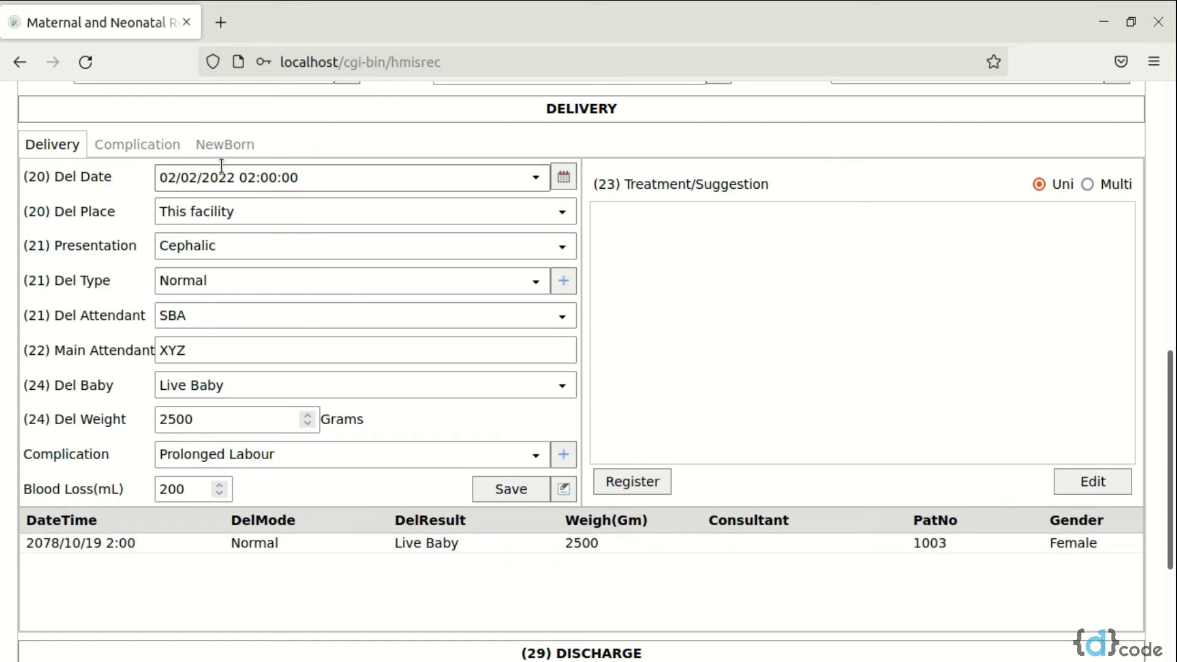
Record Hypertension and Prolonged labour as delivery complications with the current date and time, and save them
{"action": "left_click", "coordinate": [141, 146]}
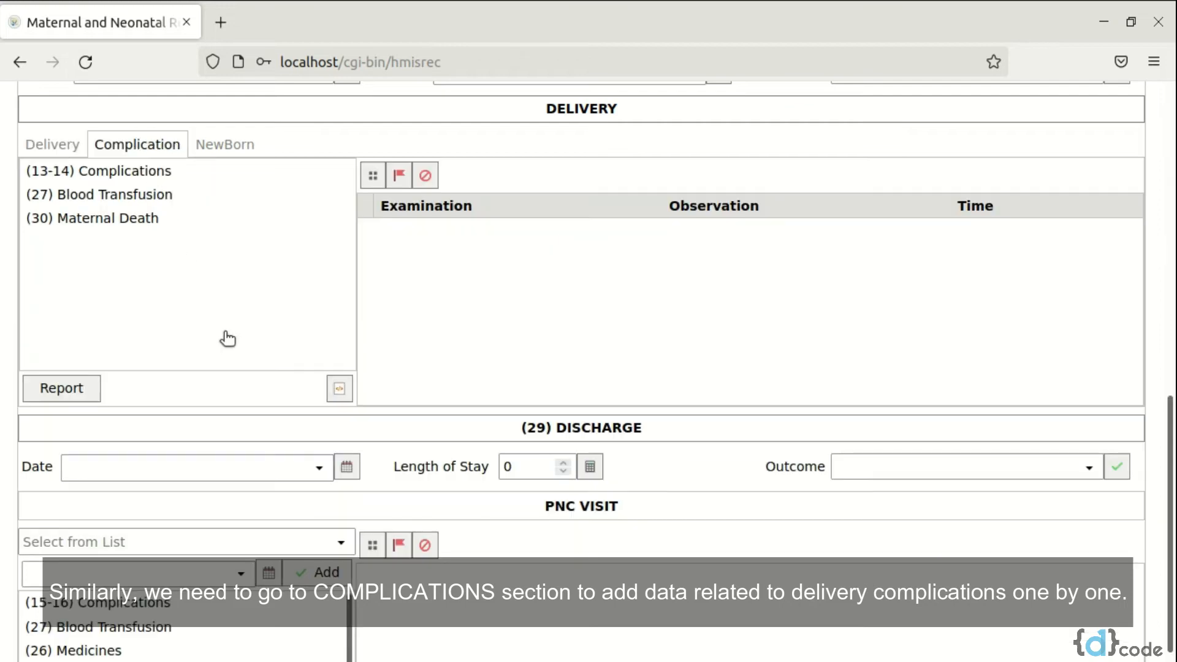
{"action": "left_click", "coordinate": [191, 171]}
{"action": "double_click", "coordinate": [191, 171]}
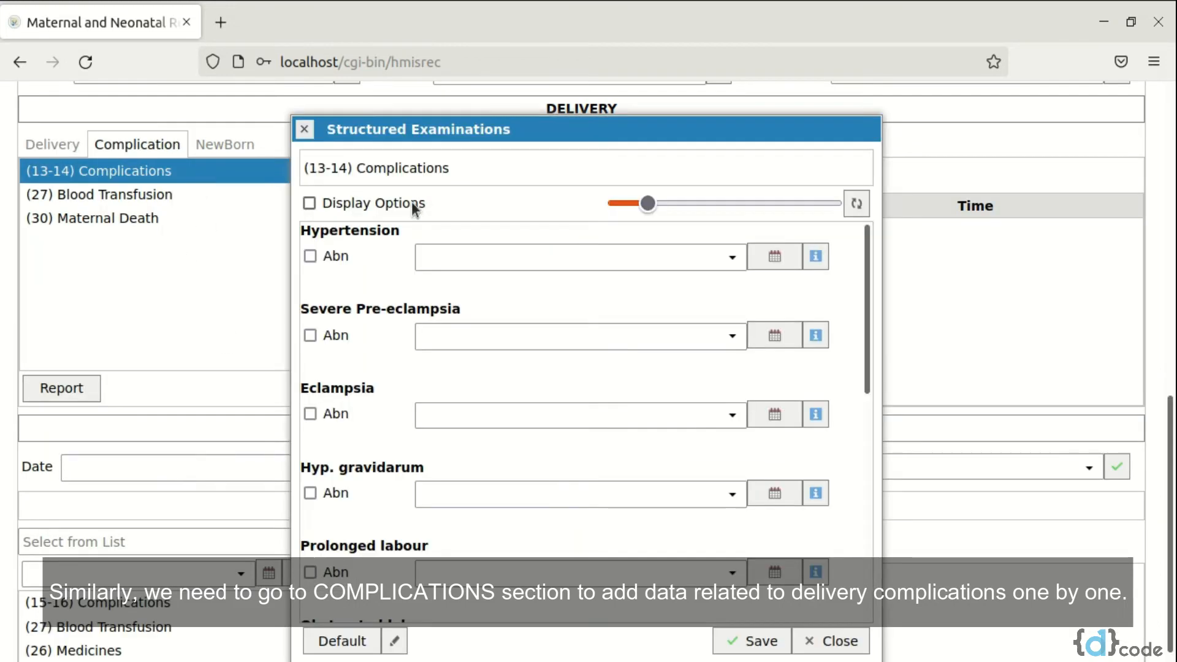
{"action": "left_click", "coordinate": [813, 256]}
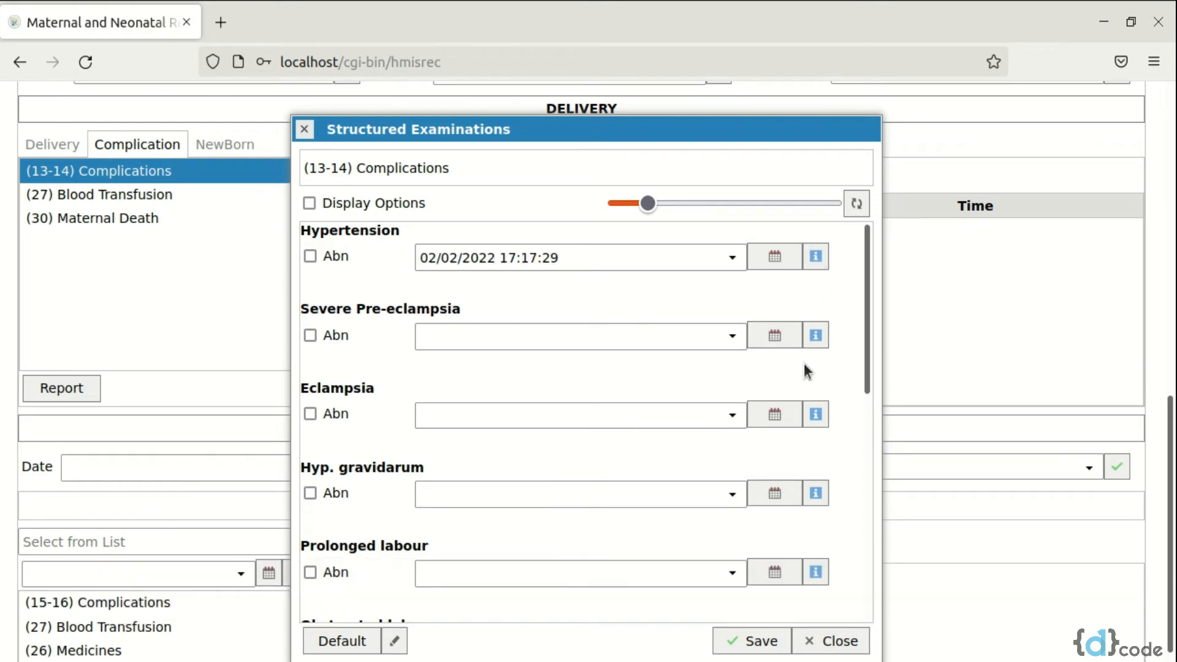
{"action": "scroll", "coordinate": [712, 515], "scroll_direction": "down", "scroll_amount": 3}
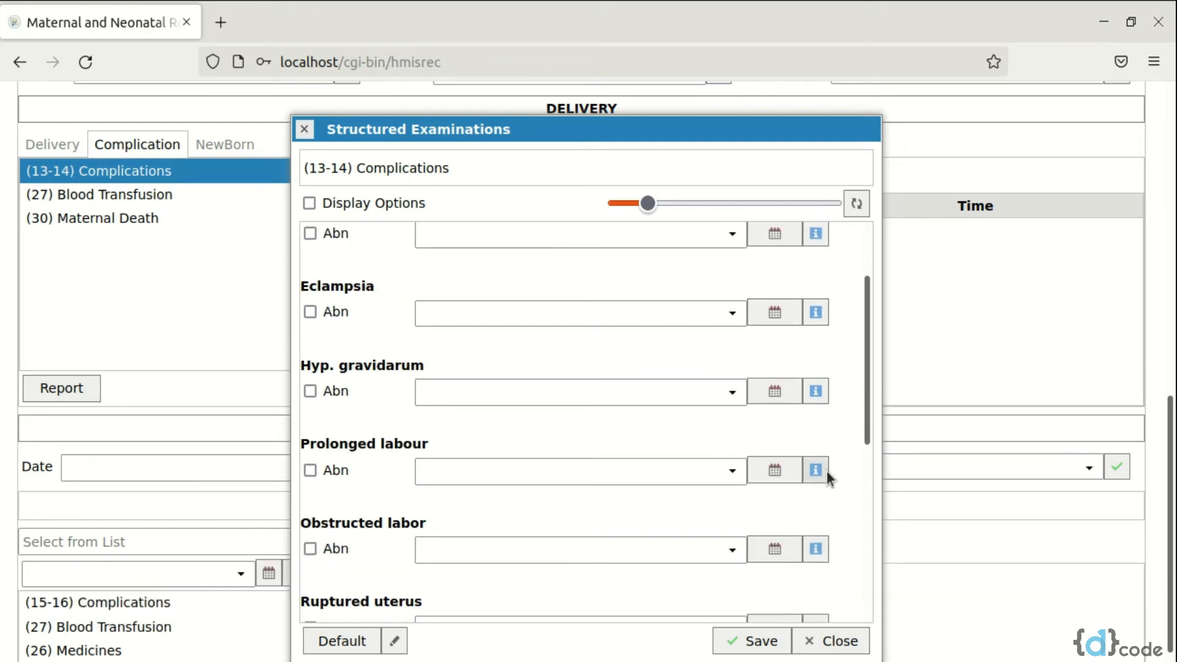
{"action": "left_click", "coordinate": [826, 471]}
{"action": "left_click", "coordinate": [754, 643]}
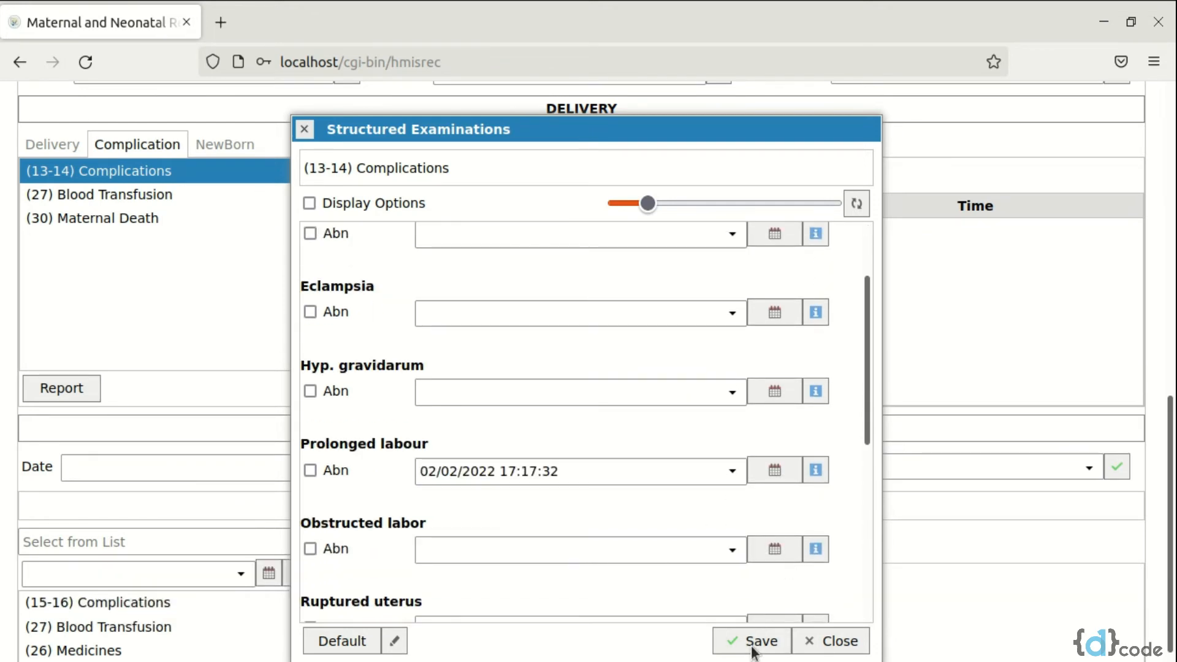
{"action": "left_click", "coordinate": [833, 648]}
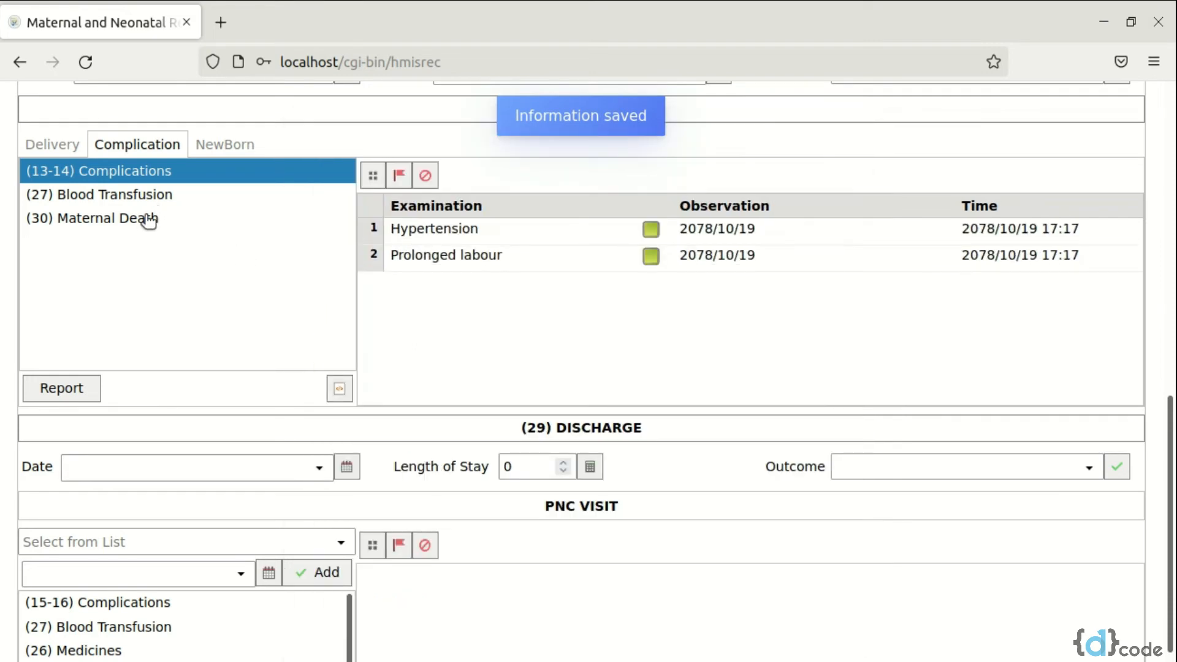
Record a blood transfusion of 1 unit with the current date and time among the delivery complications and save it
{"action": "left_click", "coordinate": [171, 196]}
{"action": "left_click", "coordinate": [428, 255]}
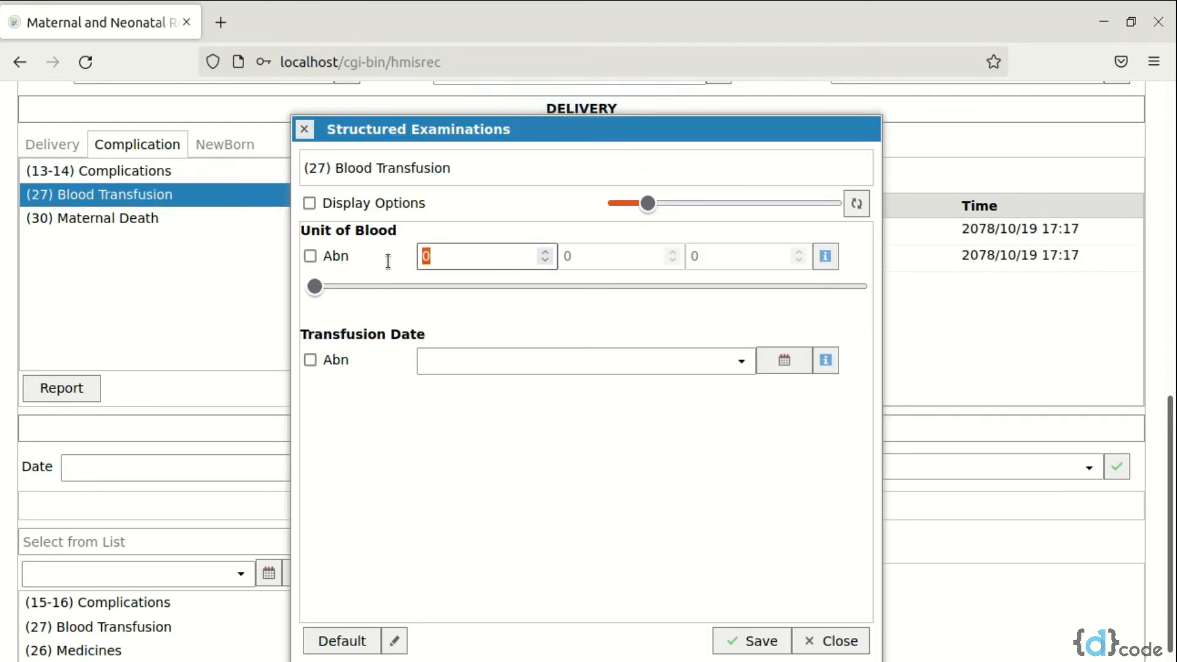
{"action": "type", "text": "1"}
{"action": "left_click", "coordinate": [821, 364]}
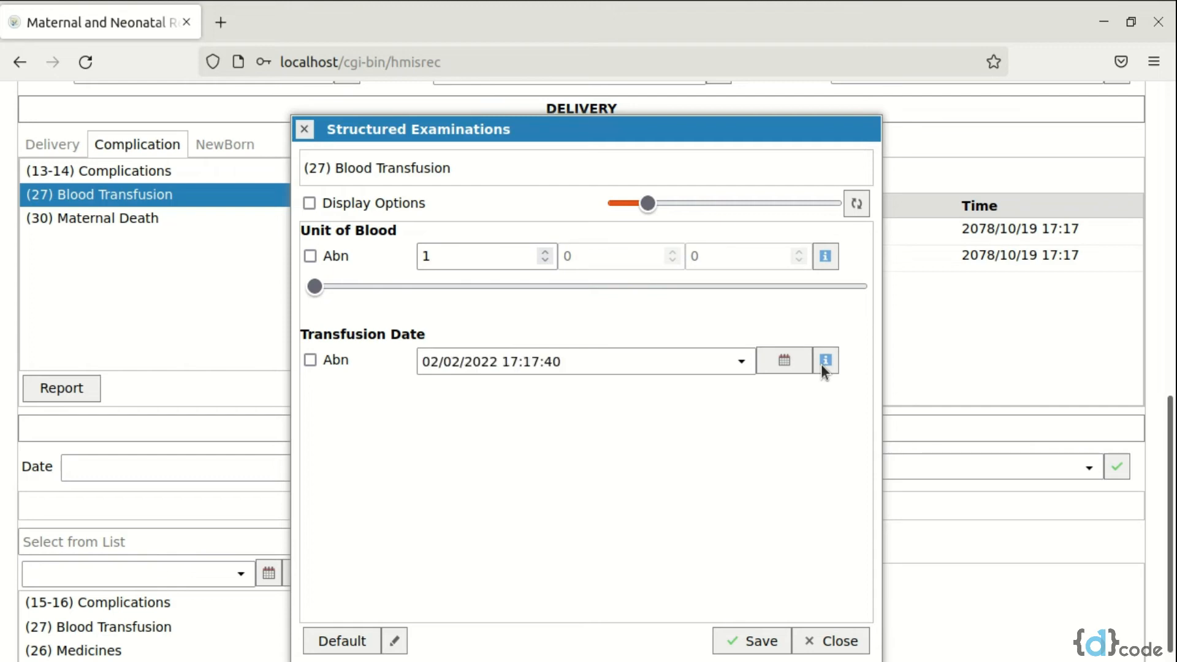
{"action": "left_click", "coordinate": [759, 641]}
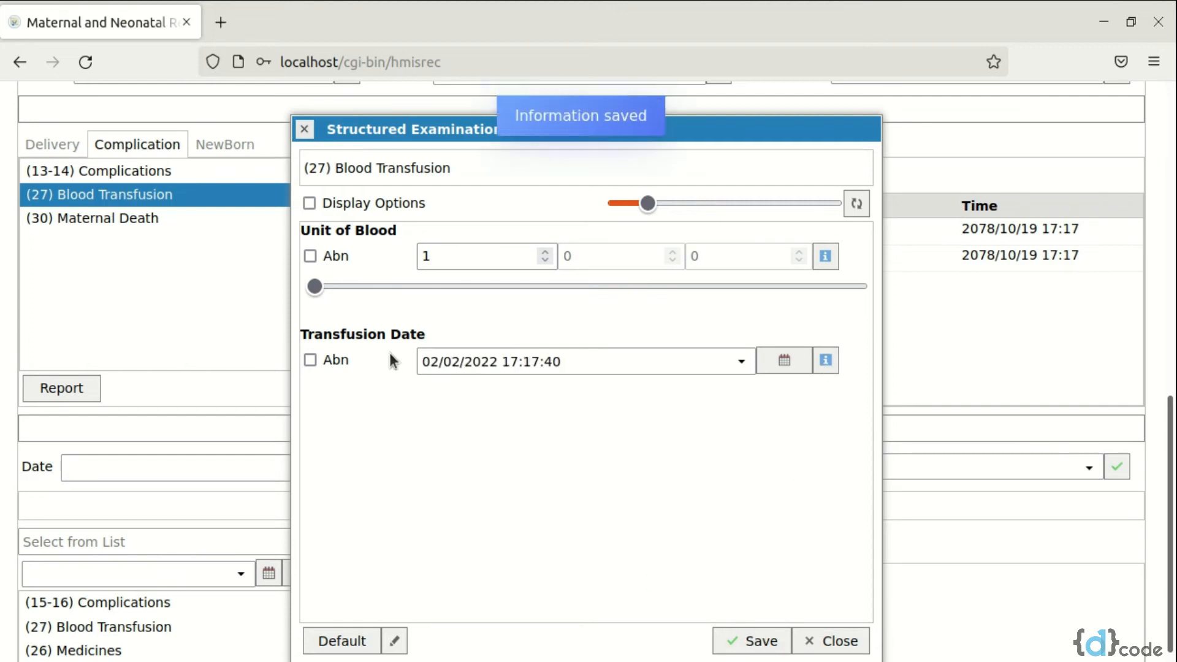
{"action": "left_click", "coordinate": [831, 639]}
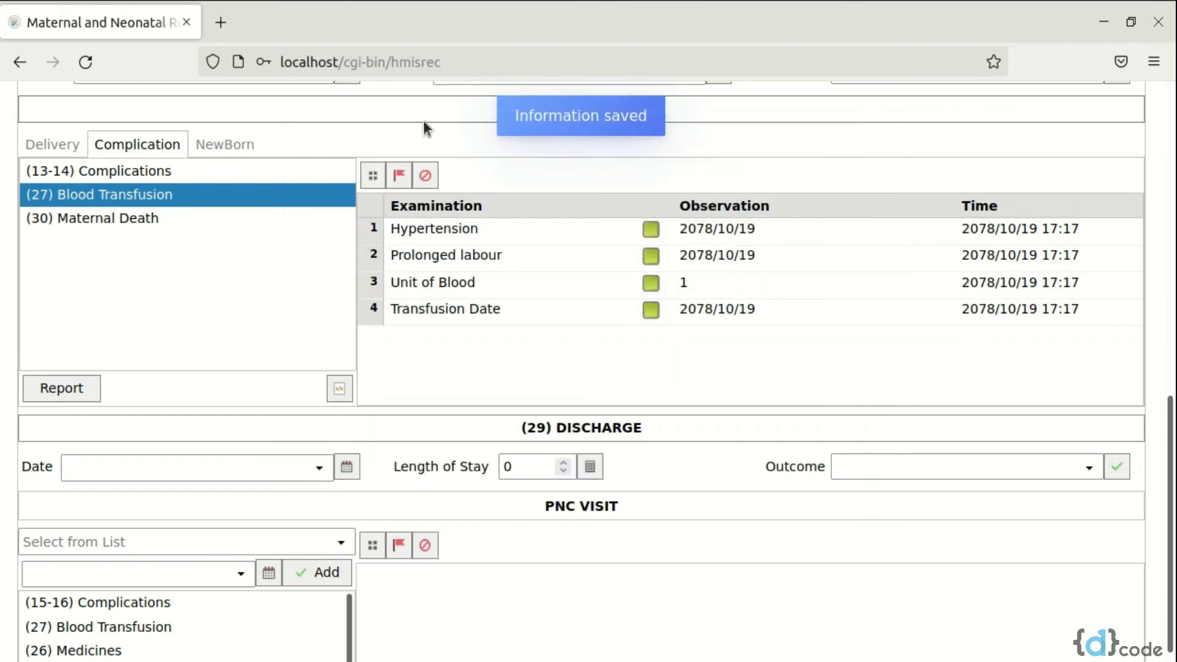
Load the registered baby's patient record in the newborn section and save CHX used as Yes
{"action": "left_click", "coordinate": [215, 142]}
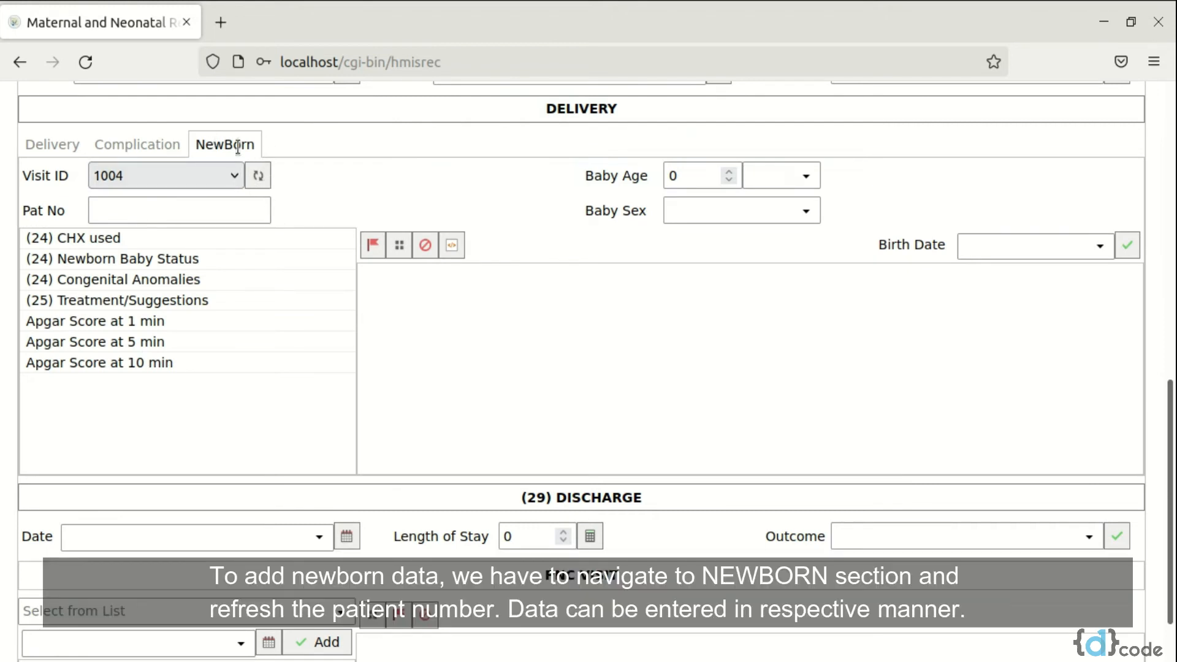
{"action": "left_click", "coordinate": [258, 176]}
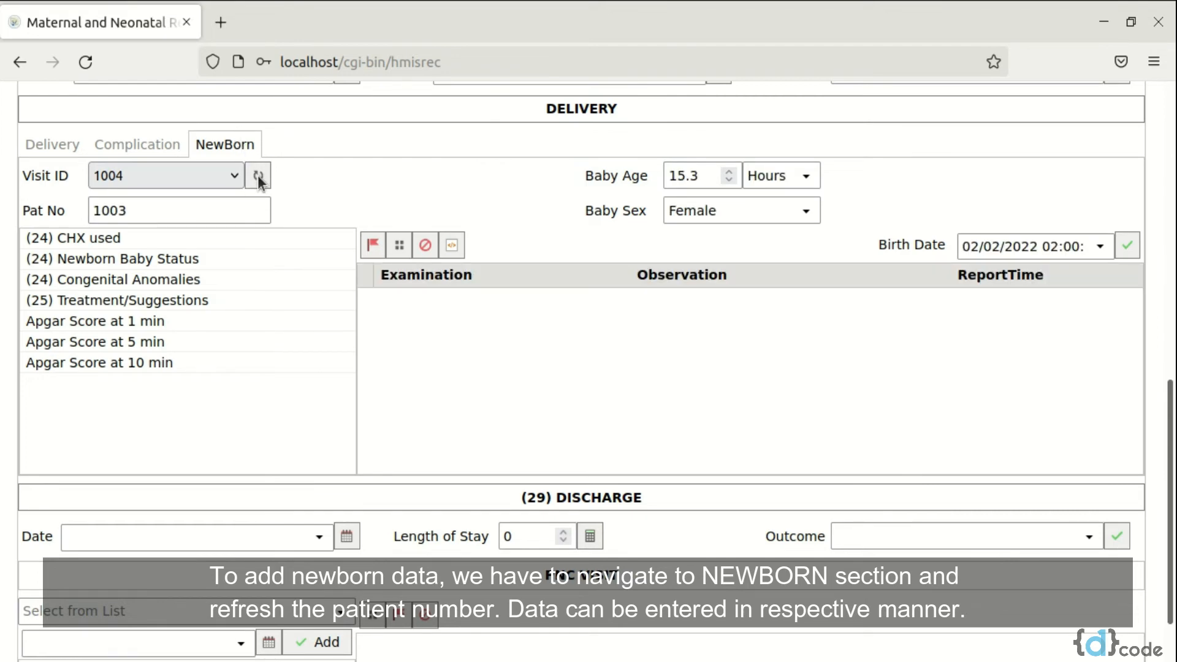
{"action": "double_click", "coordinate": [203, 239]}
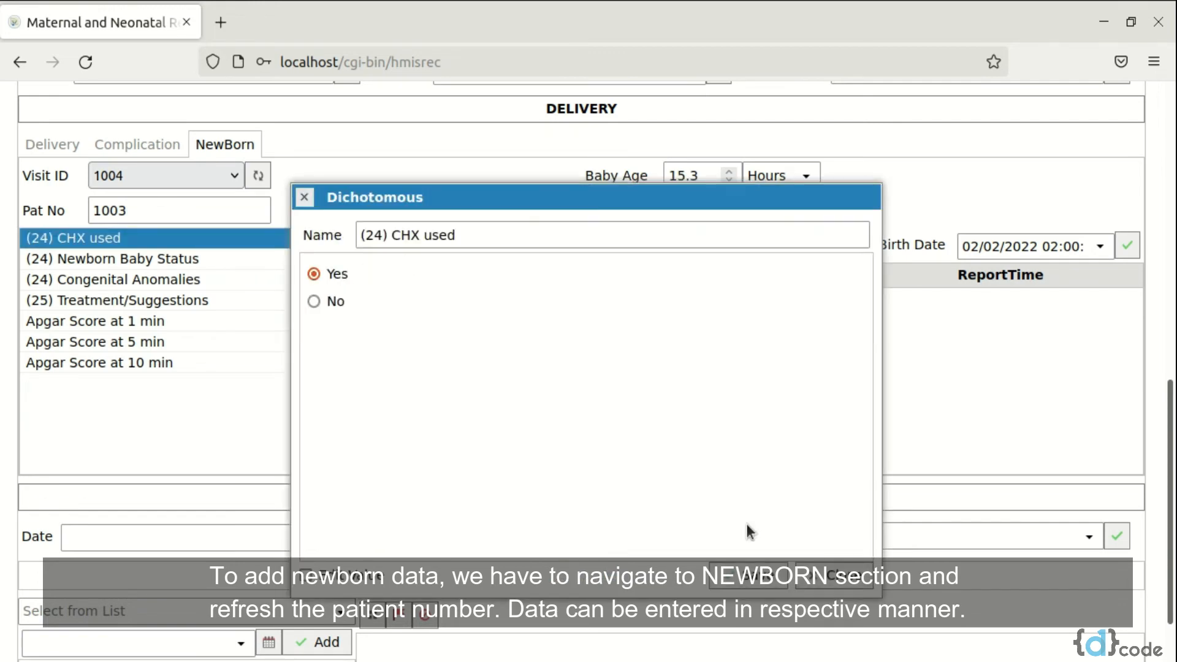
{"action": "left_click", "coordinate": [745, 587]}
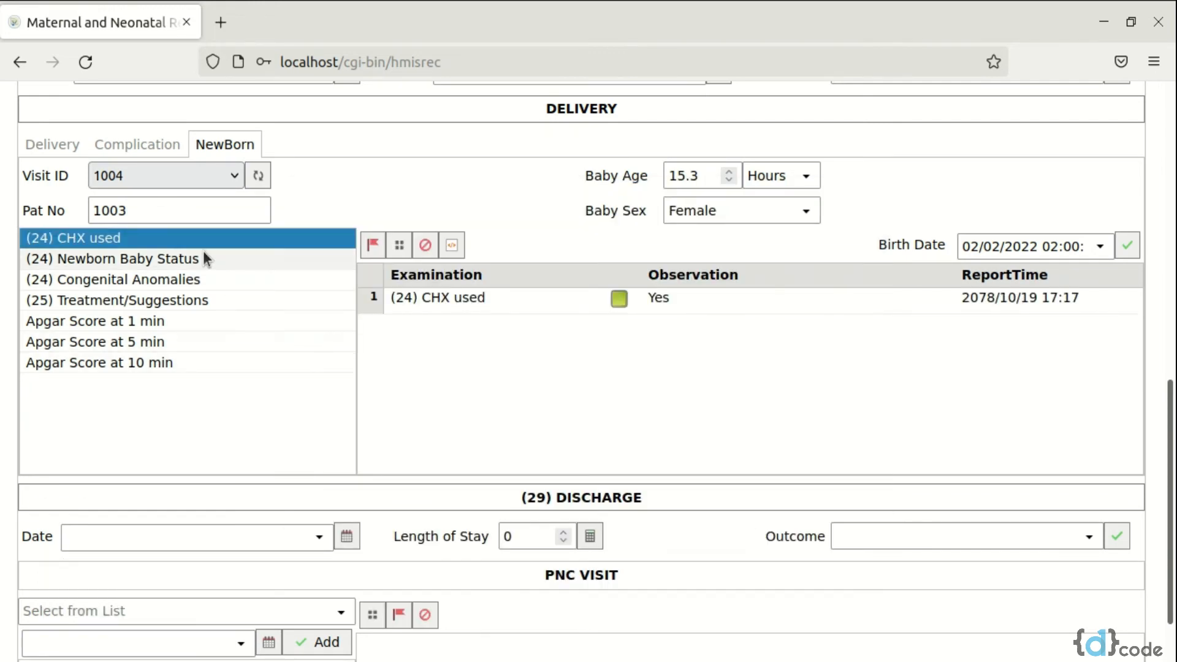
Record the newborn baby status as Normal and the congenital anomalies as None, saving each entry
{"action": "double_click", "coordinate": [203, 256]}
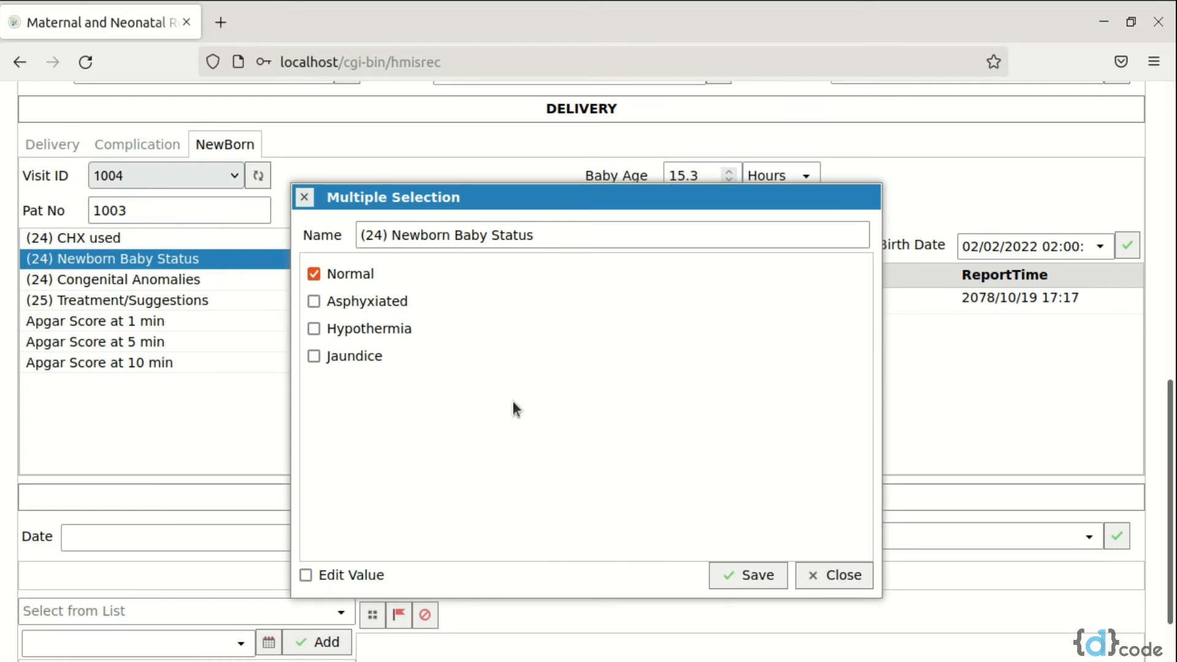
{"action": "left_click", "coordinate": [729, 576]}
{"action": "double_click", "coordinate": [203, 279]}
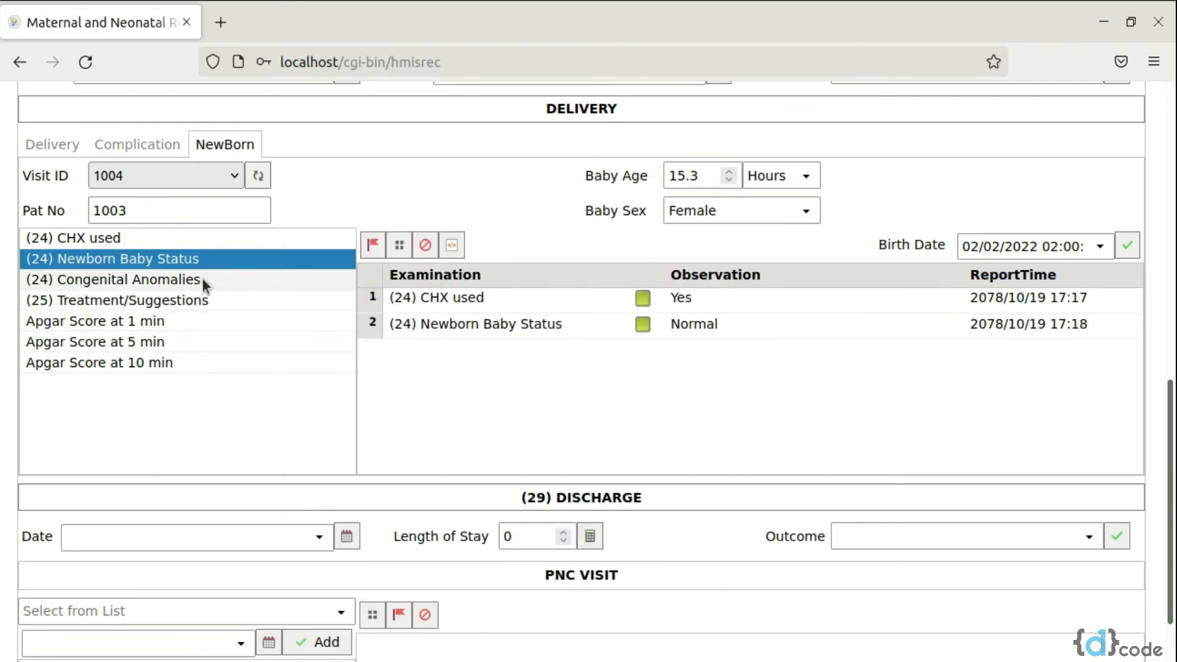
{"action": "type", "text": "None"}
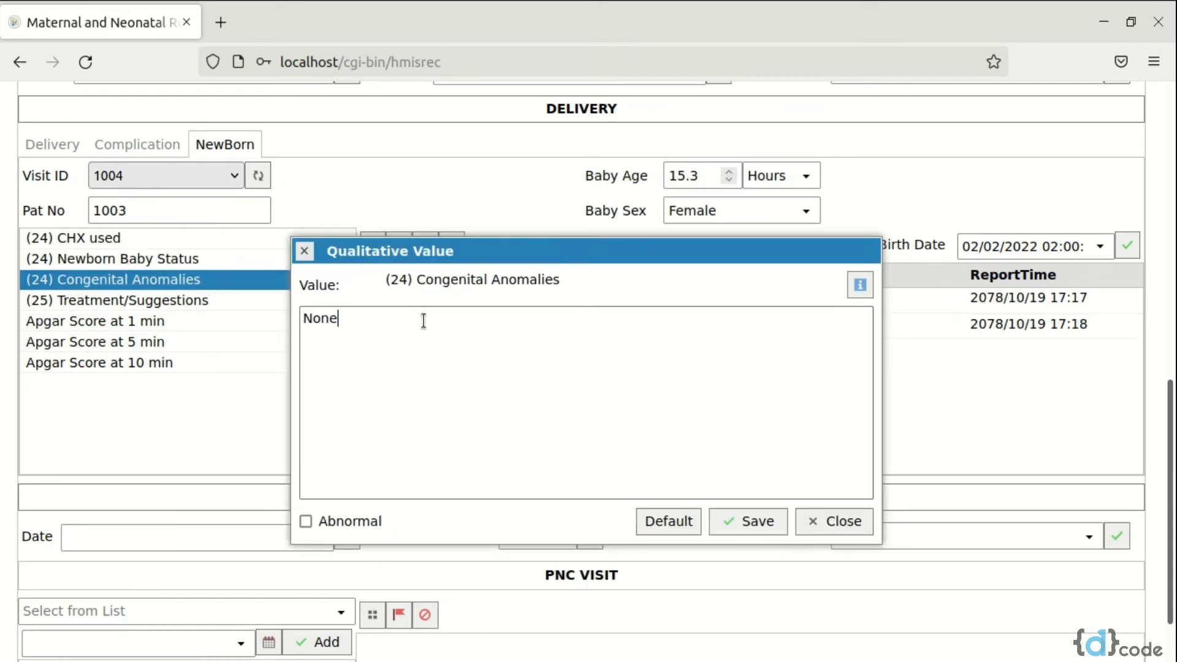
{"action": "left_click", "coordinate": [757, 528]}
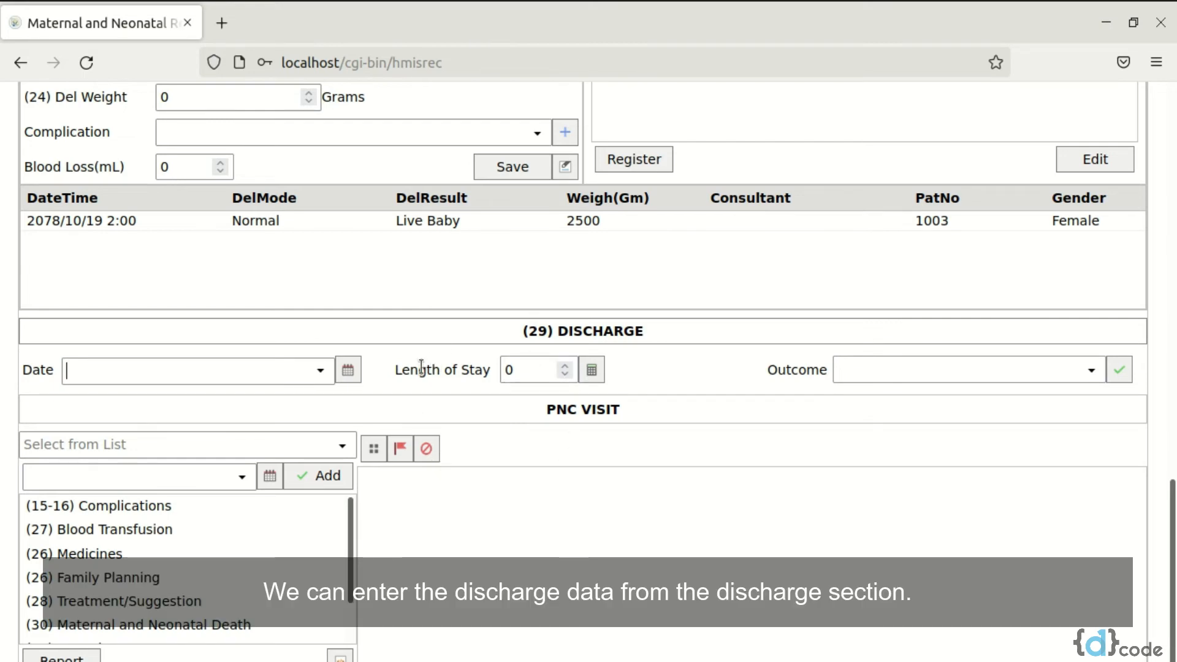
Enter the current date and time as the discharge date, set the outcome to Recovered, and save the discharge data
{"action": "left_click", "coordinate": [246, 357]}
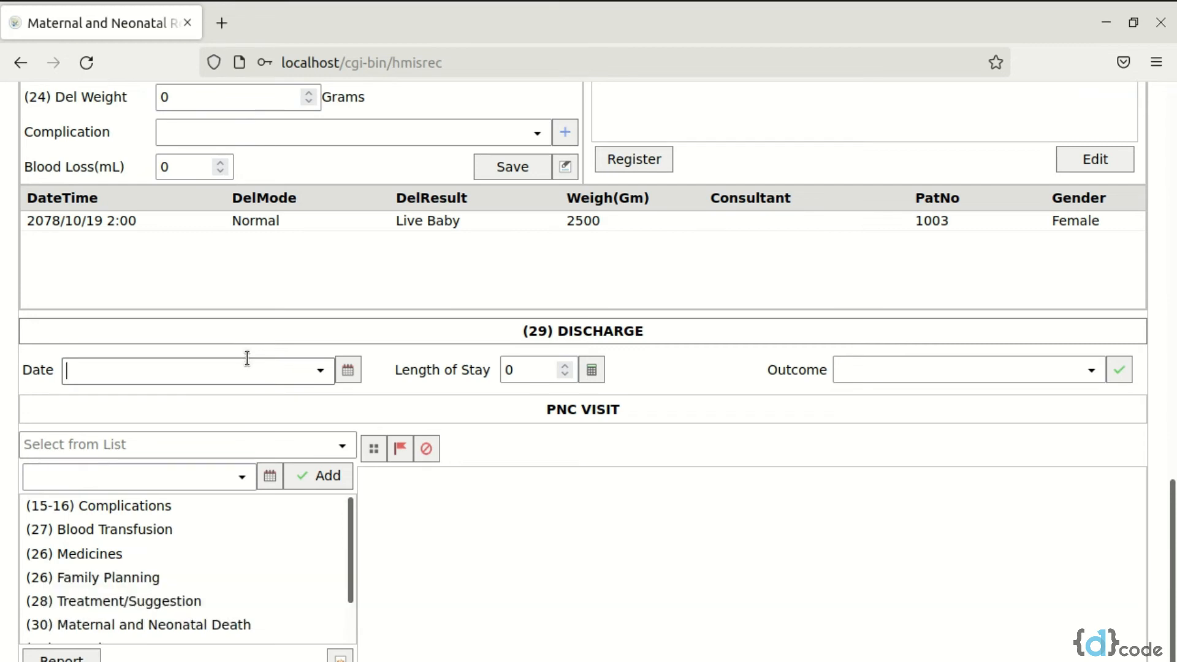
{"action": "left_click", "coordinate": [345, 368]}
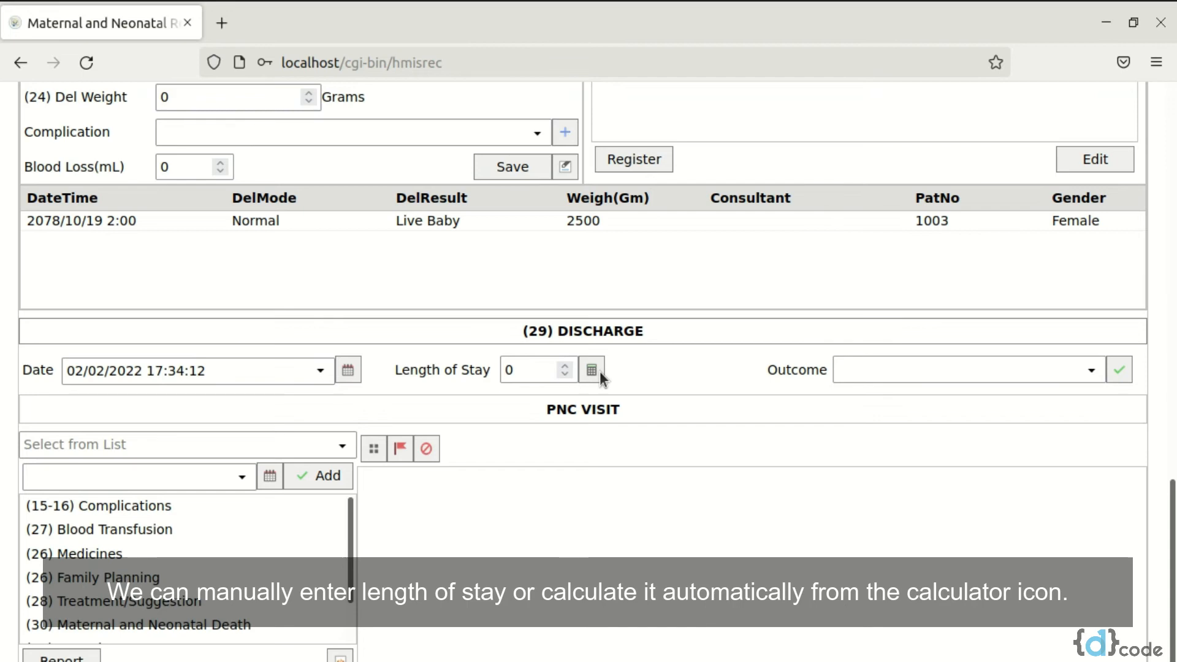
{"action": "left_click", "coordinate": [1089, 370]}
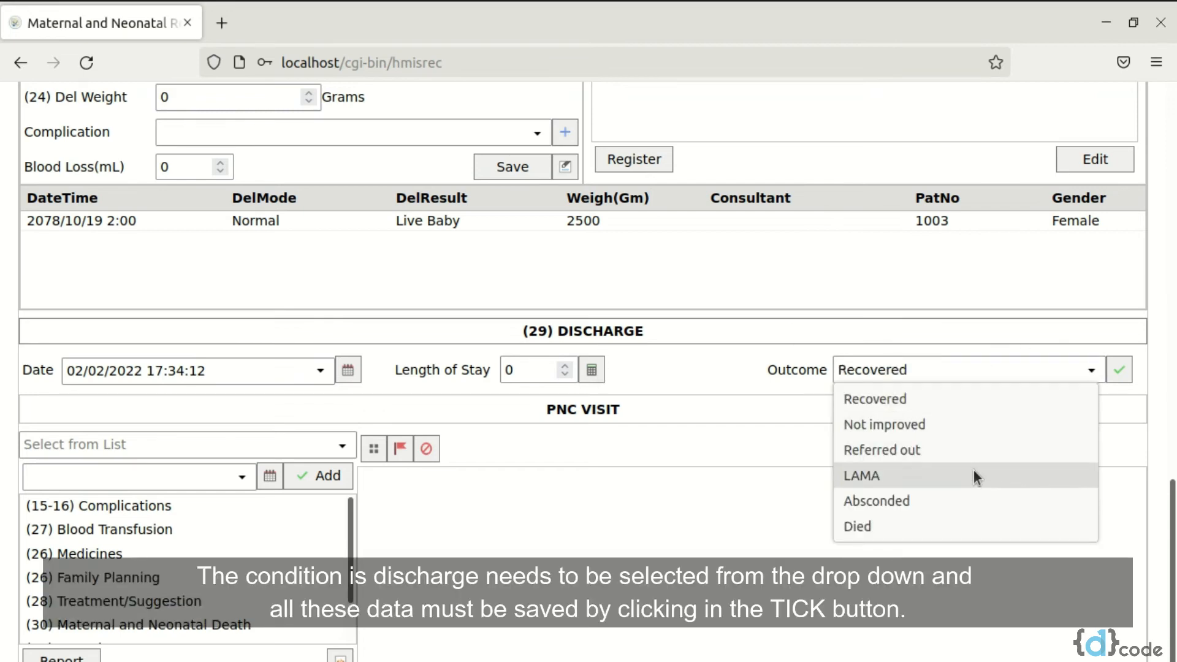
{"action": "left_click", "coordinate": [991, 401]}
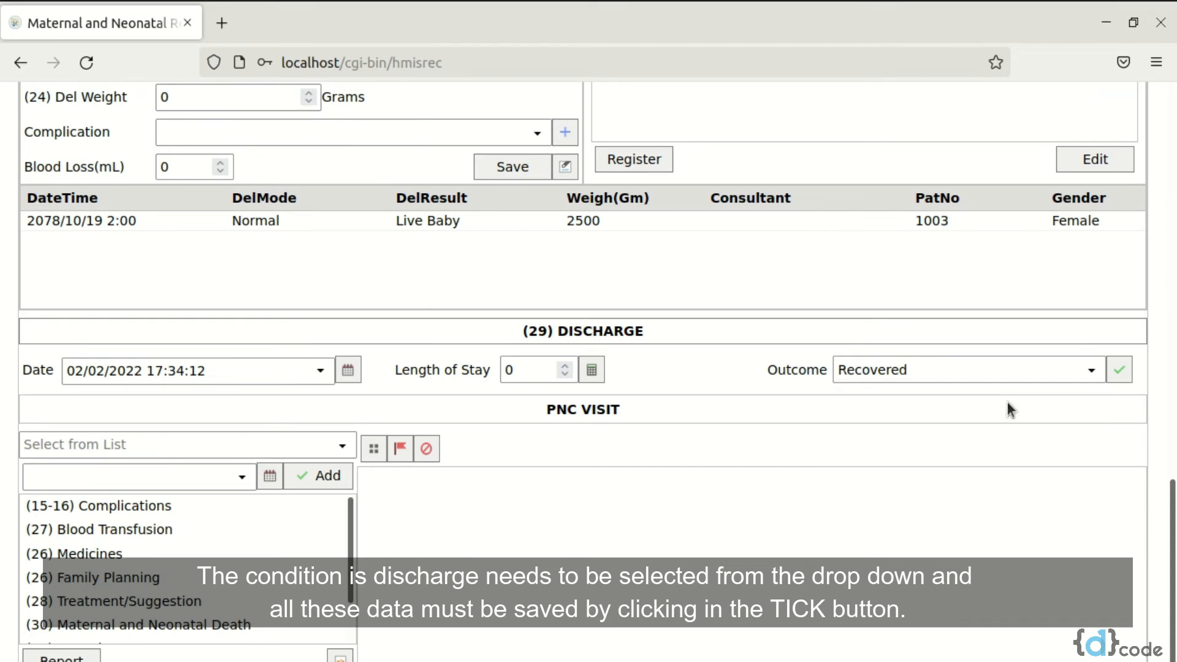
{"action": "left_click", "coordinate": [1119, 368]}
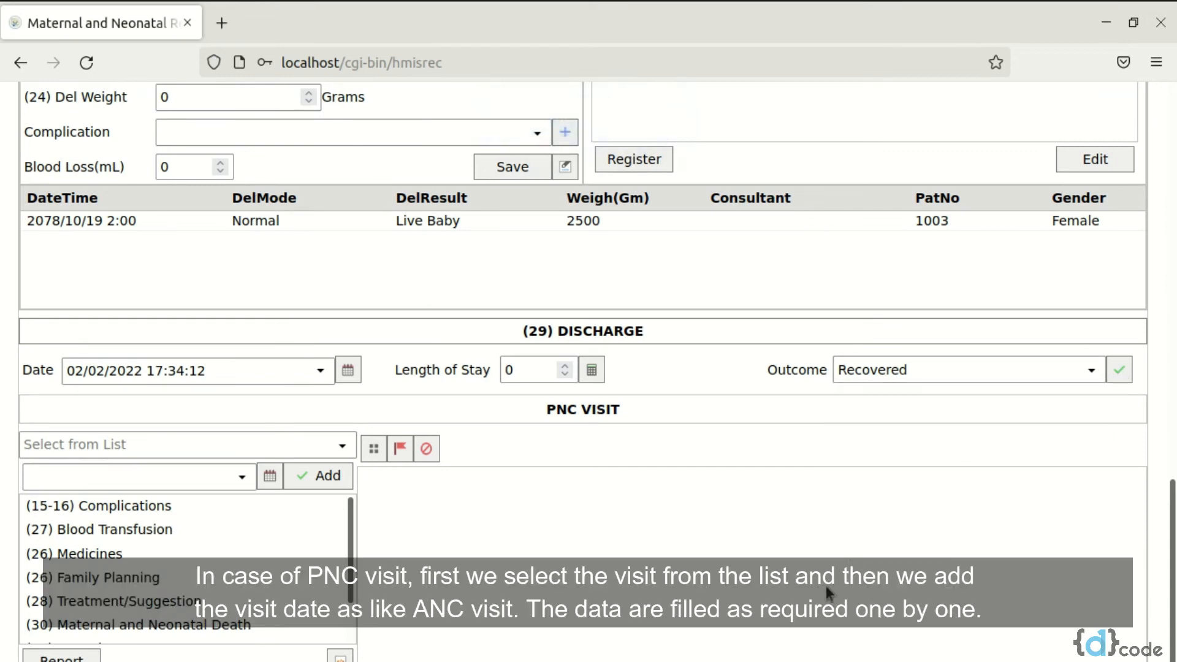
Add the PNC 1st Visit (<24 Hours) with the current date and time
{"action": "left_click", "coordinate": [341, 446]}
{"action": "left_click", "coordinate": [230, 478]}
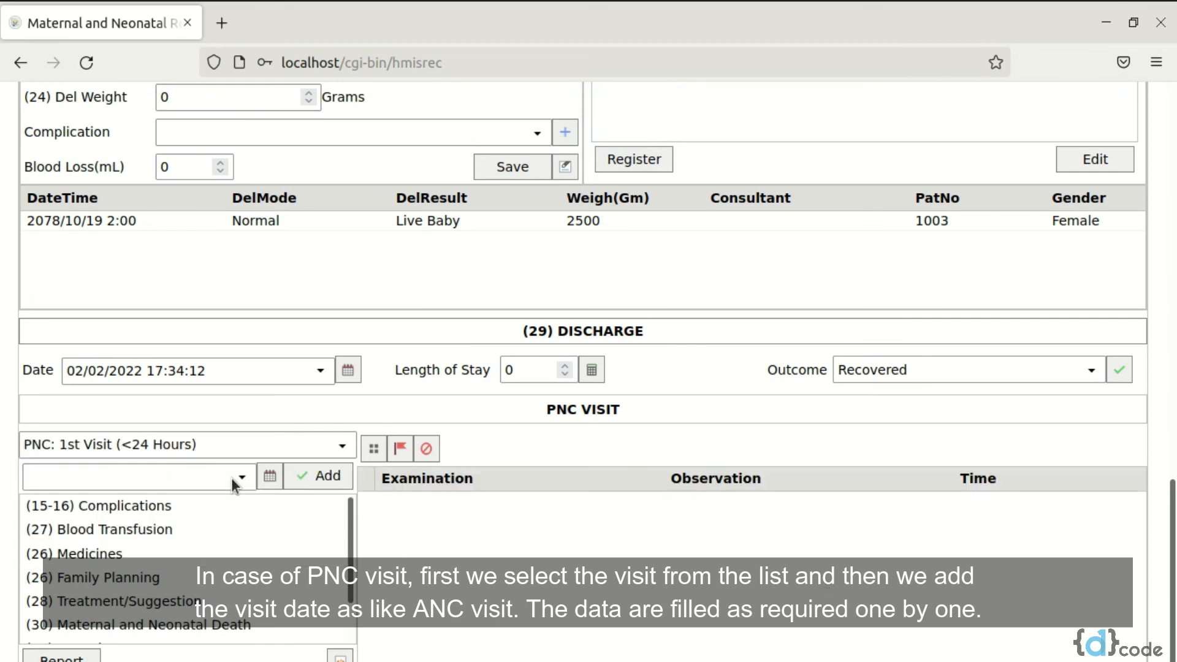
{"action": "left_click", "coordinate": [266, 485]}
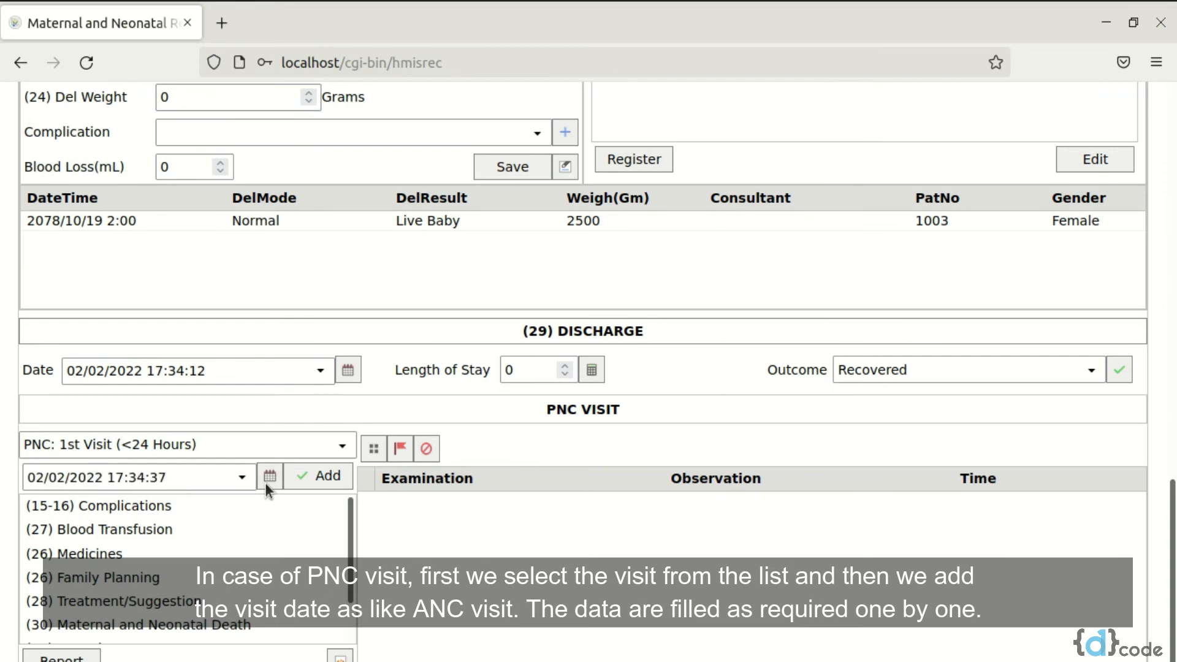
{"action": "left_click", "coordinate": [309, 477]}
Record Puerperal sepsis with the current date and time as a complication of the PNC visit and save it
{"action": "double_click", "coordinate": [194, 515]}
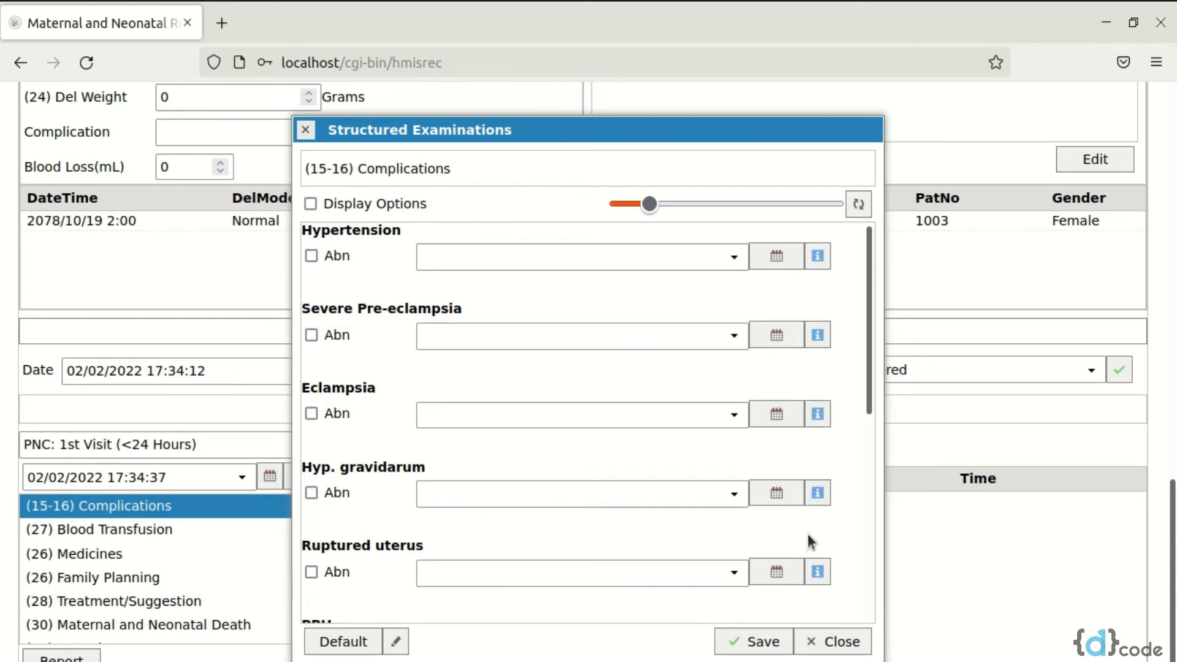
{"action": "scroll", "coordinate": [808, 534], "scroll_direction": "down", "scroll_amount": 5}
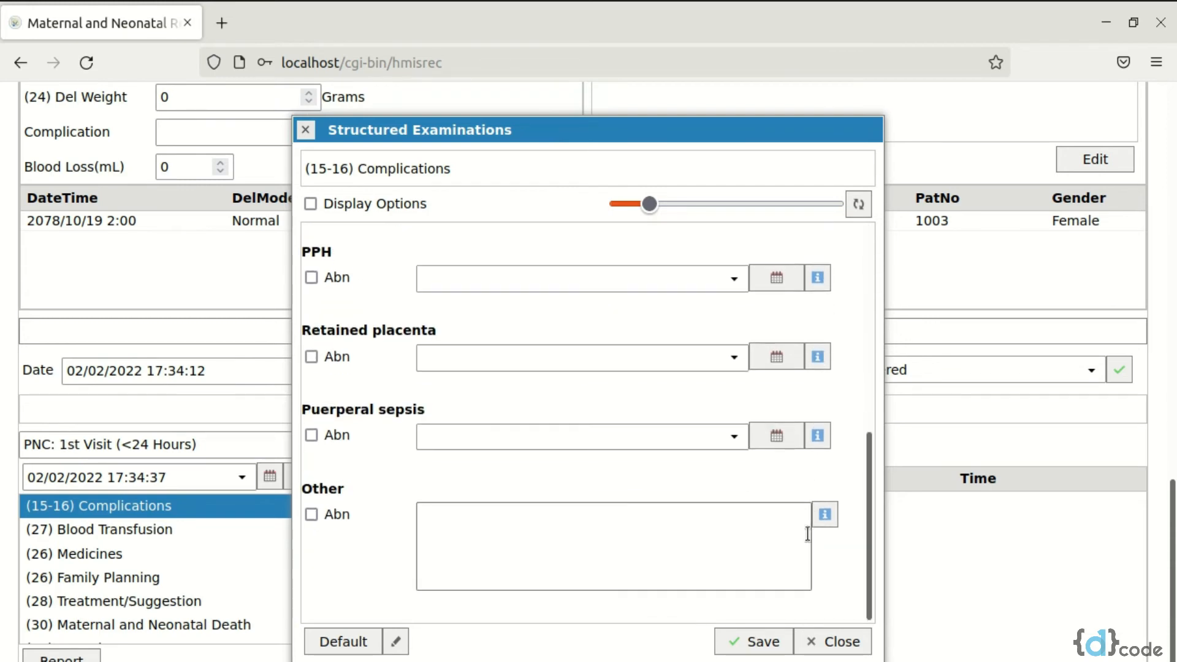
{"action": "left_click", "coordinate": [820, 443]}
{"action": "left_click", "coordinate": [772, 647]}
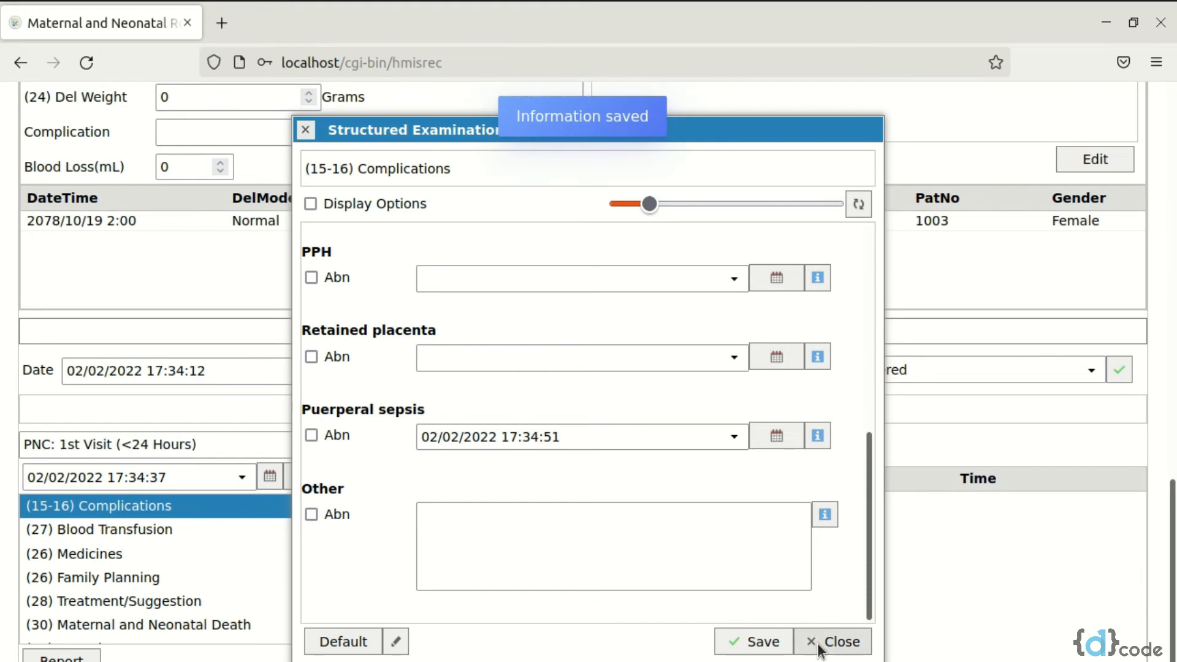
{"action": "left_click", "coordinate": [820, 647]}
Record a blood transfusion of 2 units with the current date and time for the PNC visit and save it
{"action": "left_click", "coordinate": [281, 529]}
{"action": "left_click", "coordinate": [440, 261]}
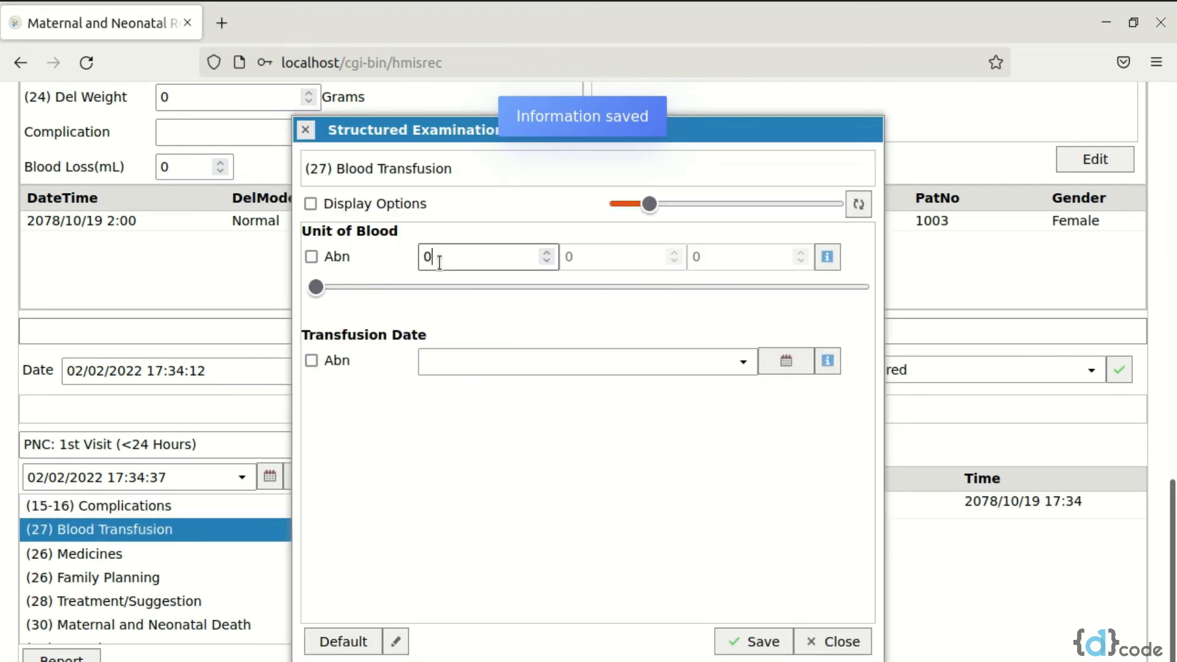
{"action": "key", "text": "BackSpace"}
{"action": "type", "text": "2"}
{"action": "left_click", "coordinate": [828, 363]}
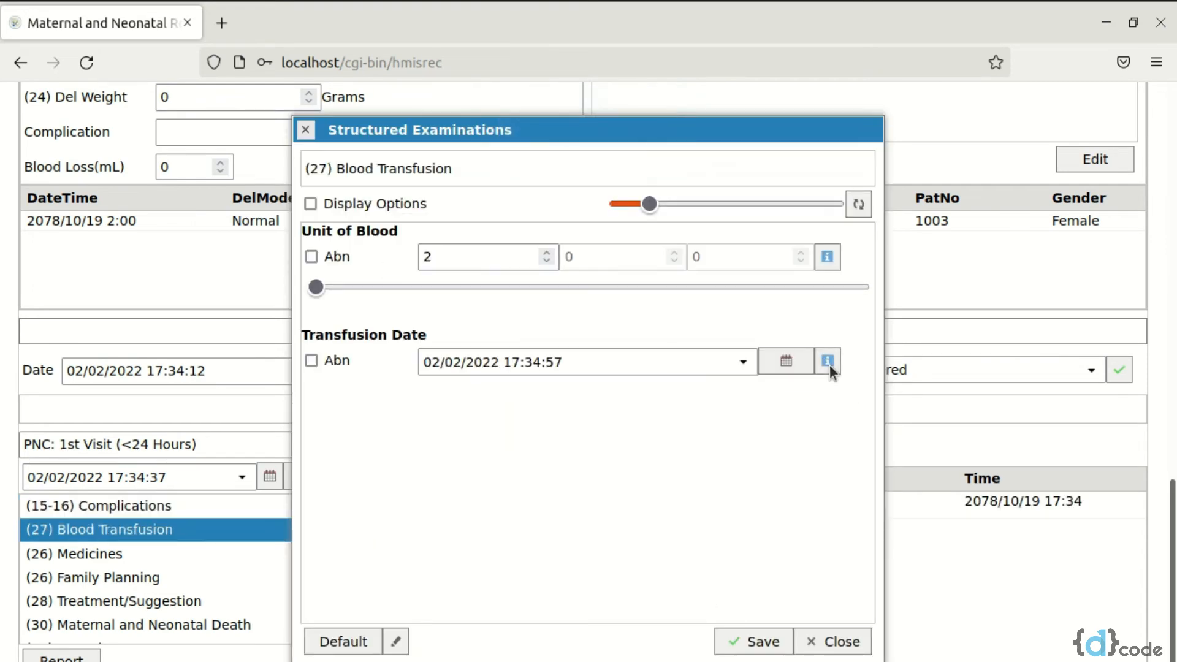
{"action": "left_click", "coordinate": [746, 637]}
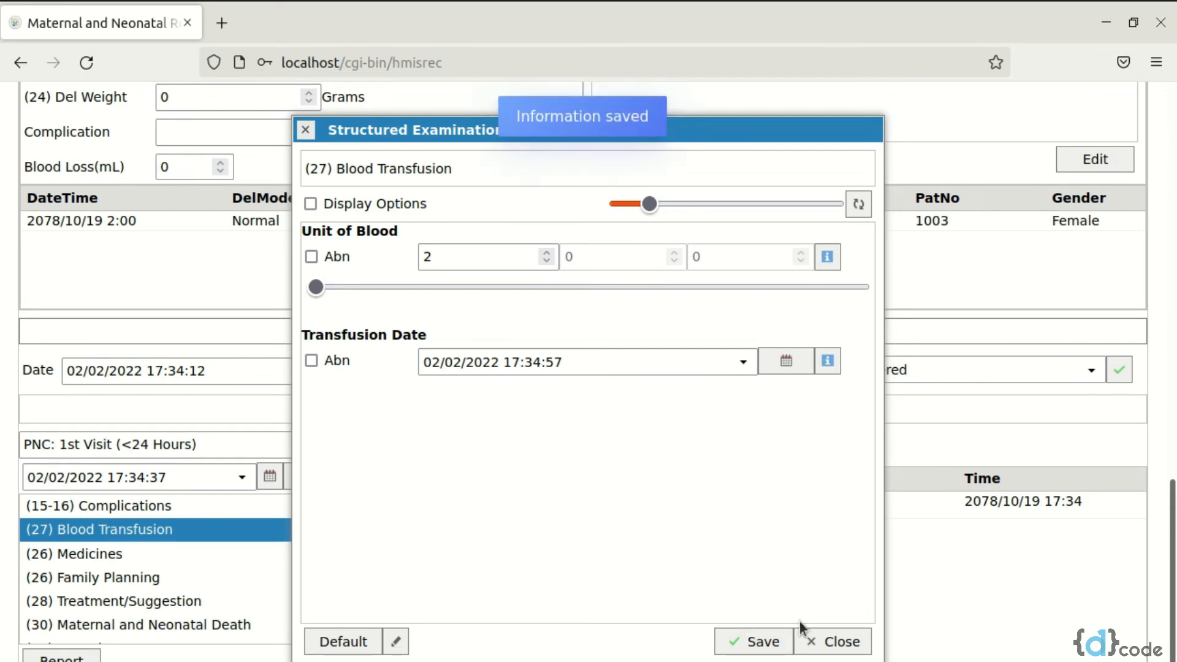
{"action": "left_click", "coordinate": [841, 641]}
Record Vitamin A and 45 IFA with the current date and time among the PNC visit's medicines and save them
{"action": "left_click", "coordinate": [262, 555]}
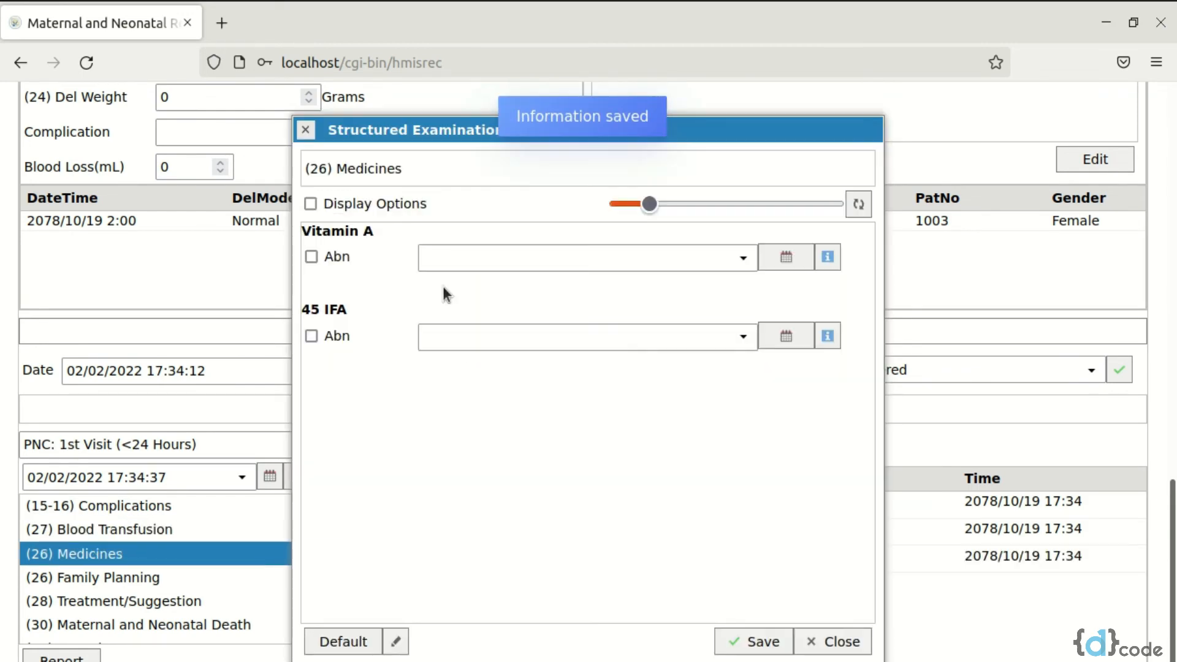
{"action": "left_click", "coordinate": [824, 262]}
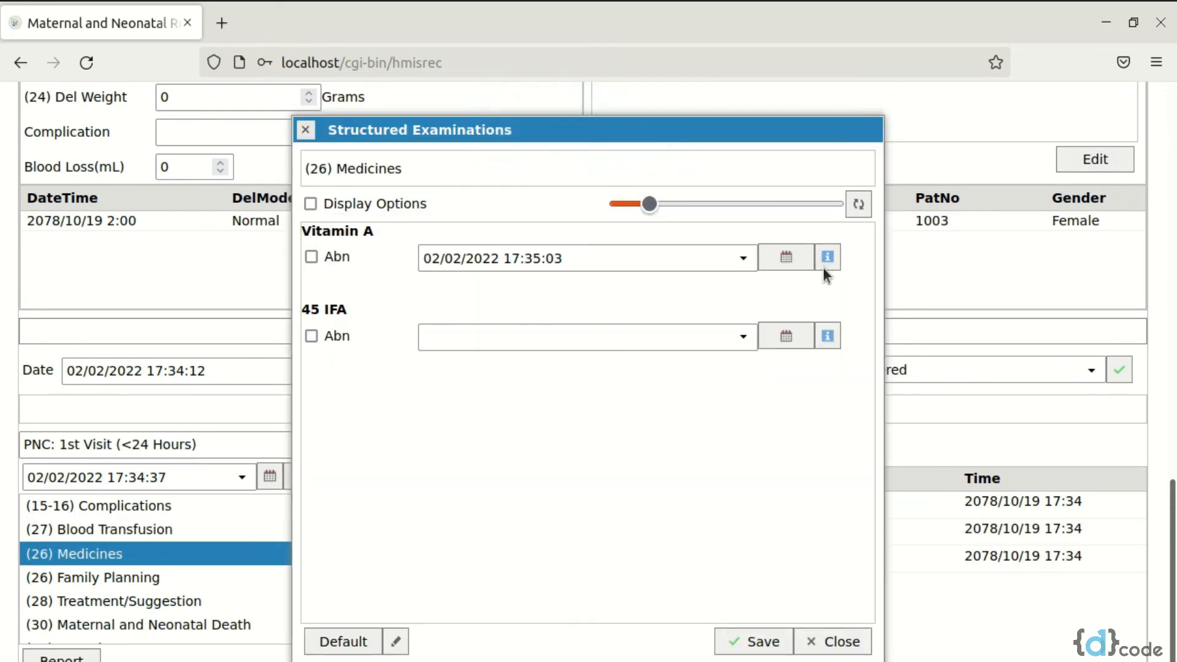
{"action": "left_click", "coordinate": [828, 337]}
{"action": "left_click", "coordinate": [734, 641]}
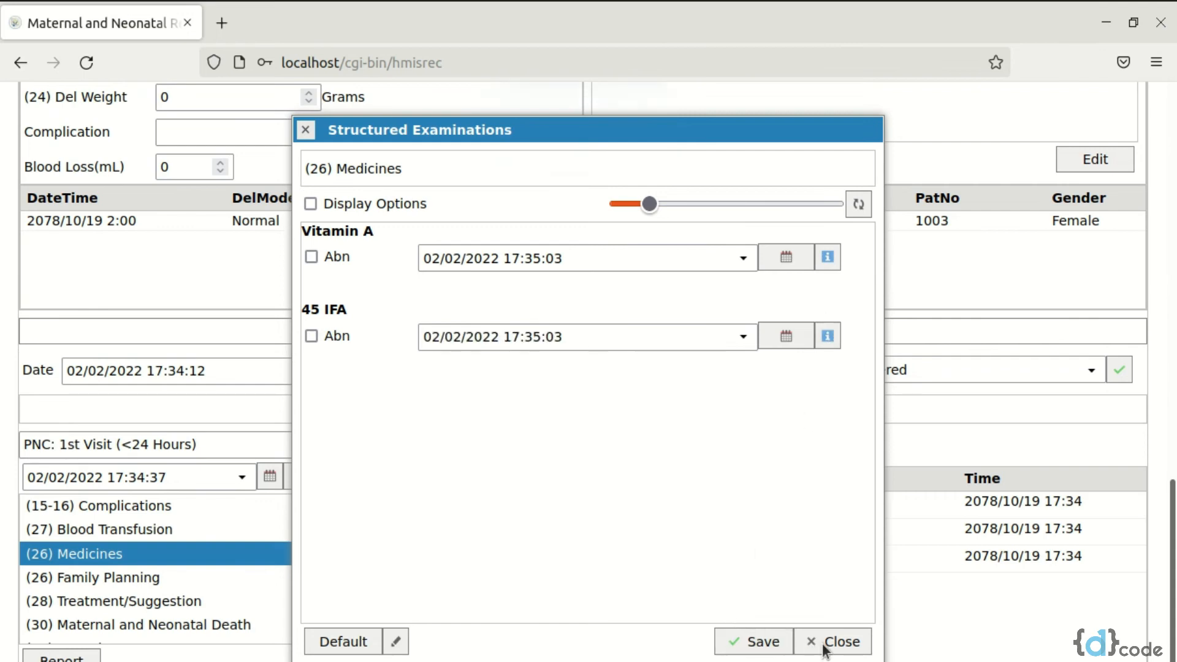
{"action": "left_click", "coordinate": [828, 642]}
Set T. Long Acting to Yes in the PNC visit's family planning data and save it
{"action": "double_click", "coordinate": [206, 581]}
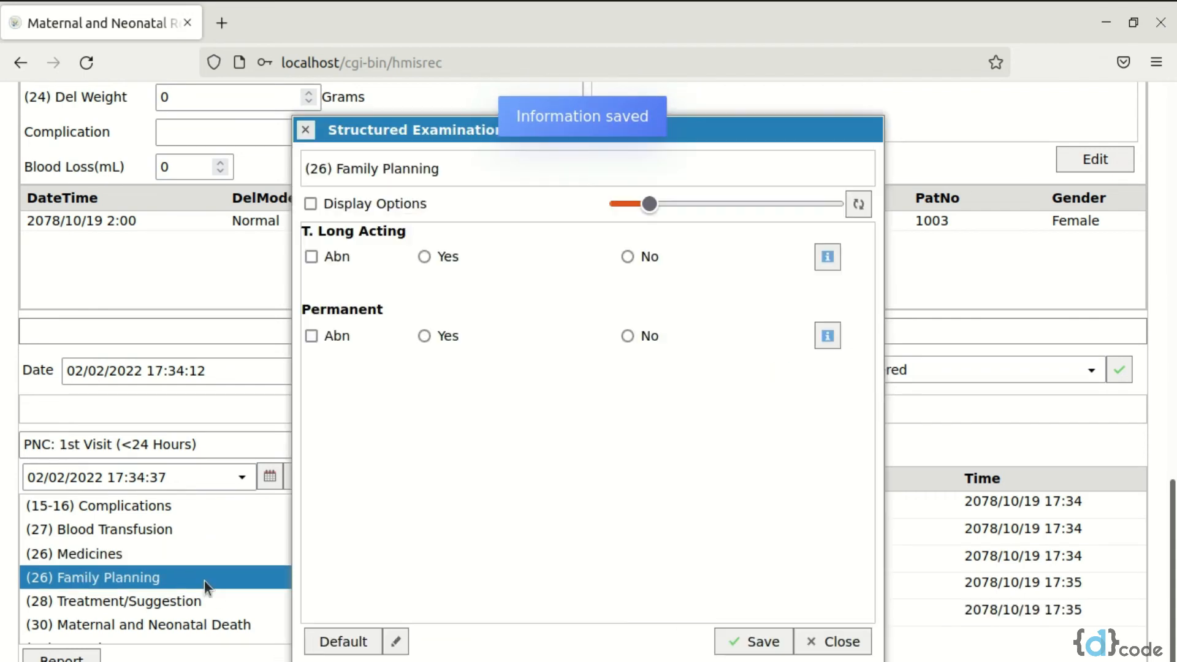
{"action": "left_click", "coordinate": [451, 255]}
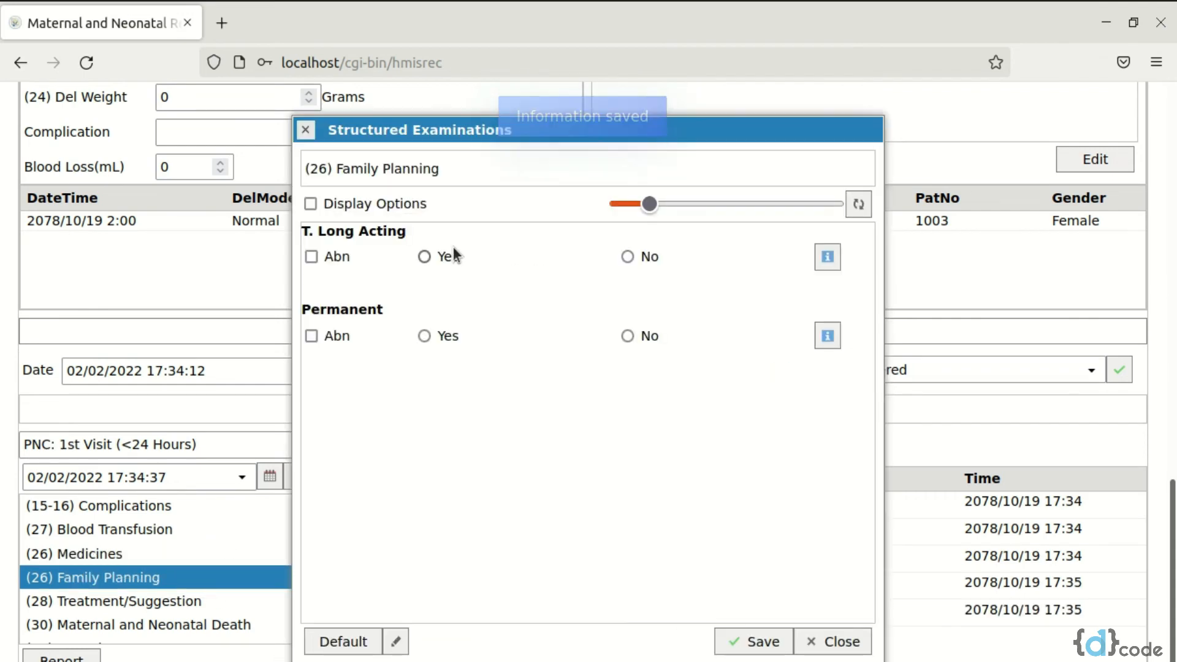
{"action": "left_click", "coordinate": [765, 644]}
{"action": "left_click", "coordinate": [834, 641]}
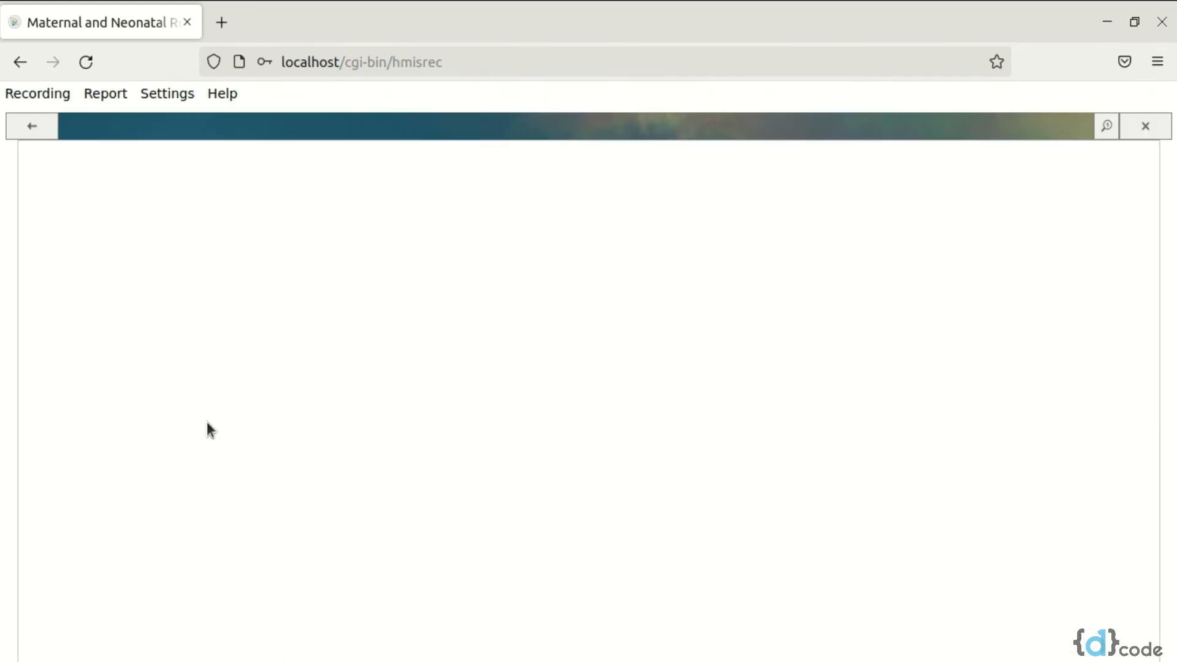
Open the HMIS reports and set the start of the report period to the BS date 2078/09/19
{"action": "left_click", "coordinate": [92, 97]}
{"action": "left_click", "coordinate": [122, 123]}
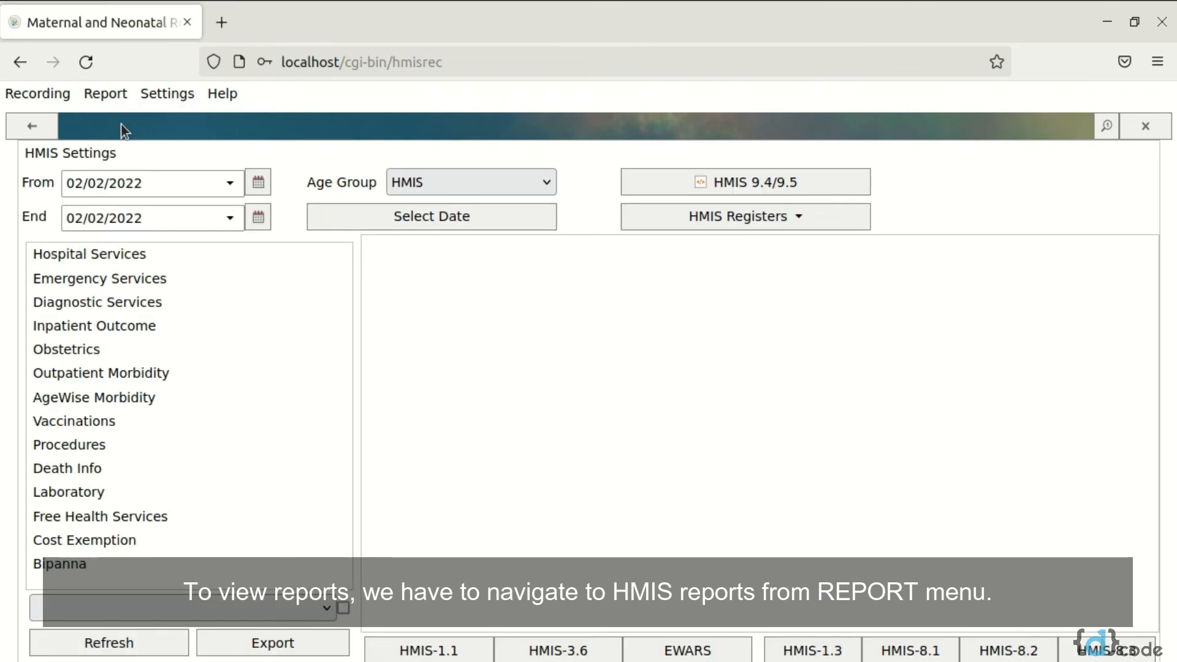
{"action": "left_click", "coordinate": [258, 182]}
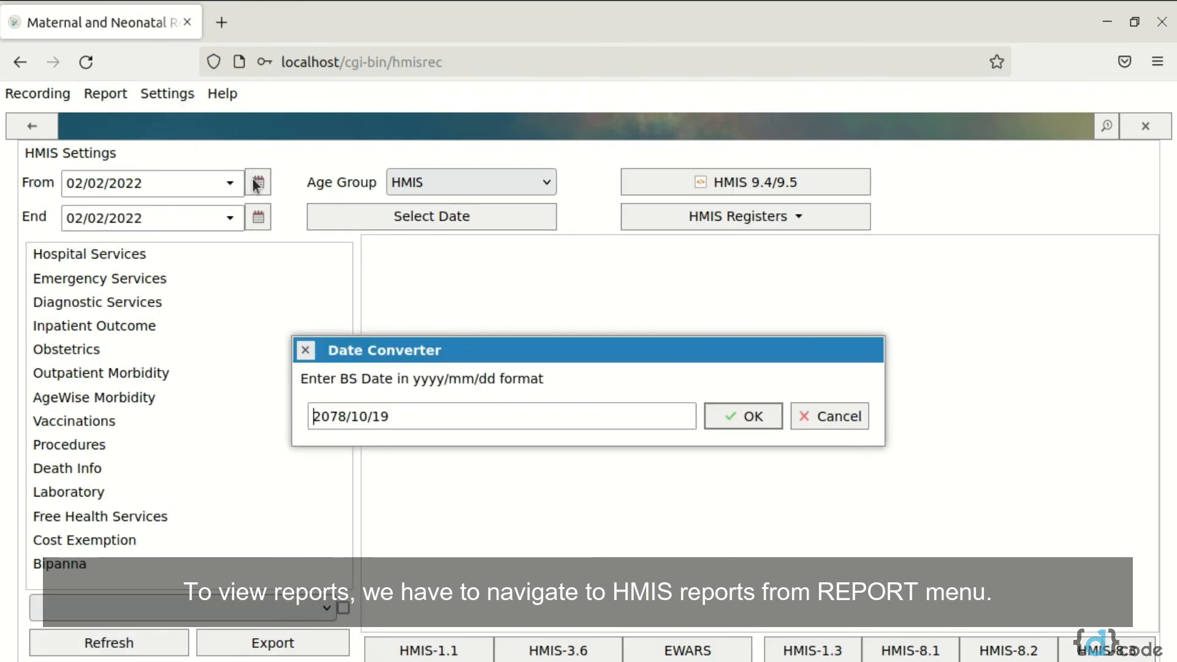
{"action": "left_click", "coordinate": [359, 419]}
{"action": "key", "text": "BackSpace"}
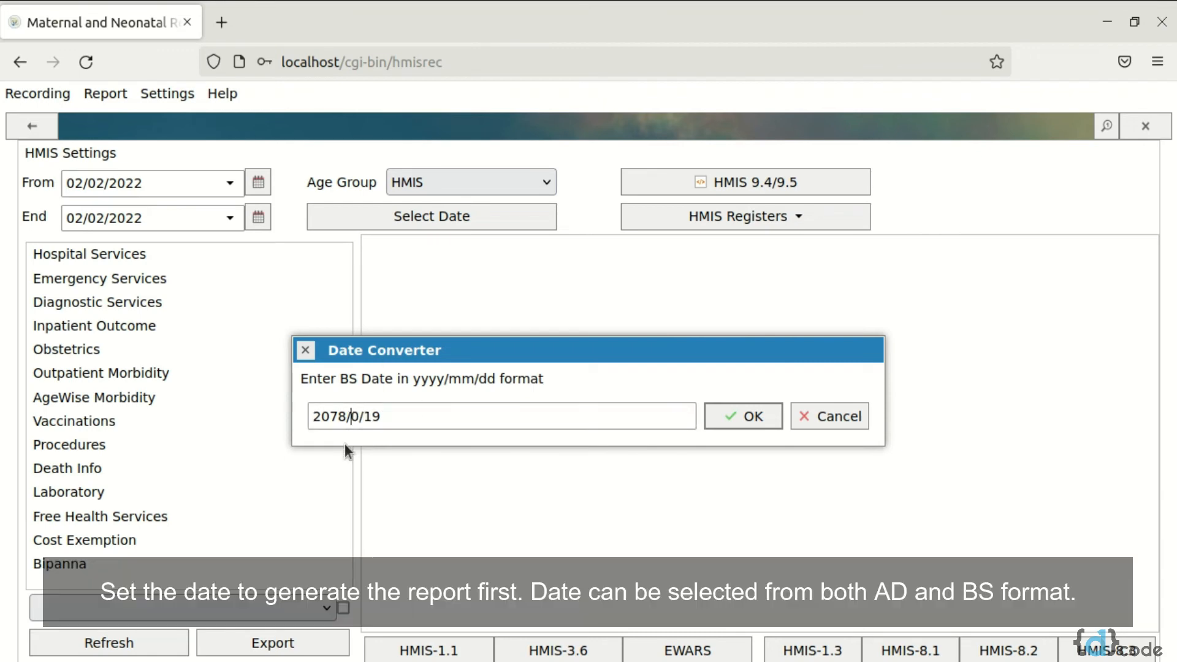
{"action": "key", "text": "Right"}
{"action": "type", "text": "9"}
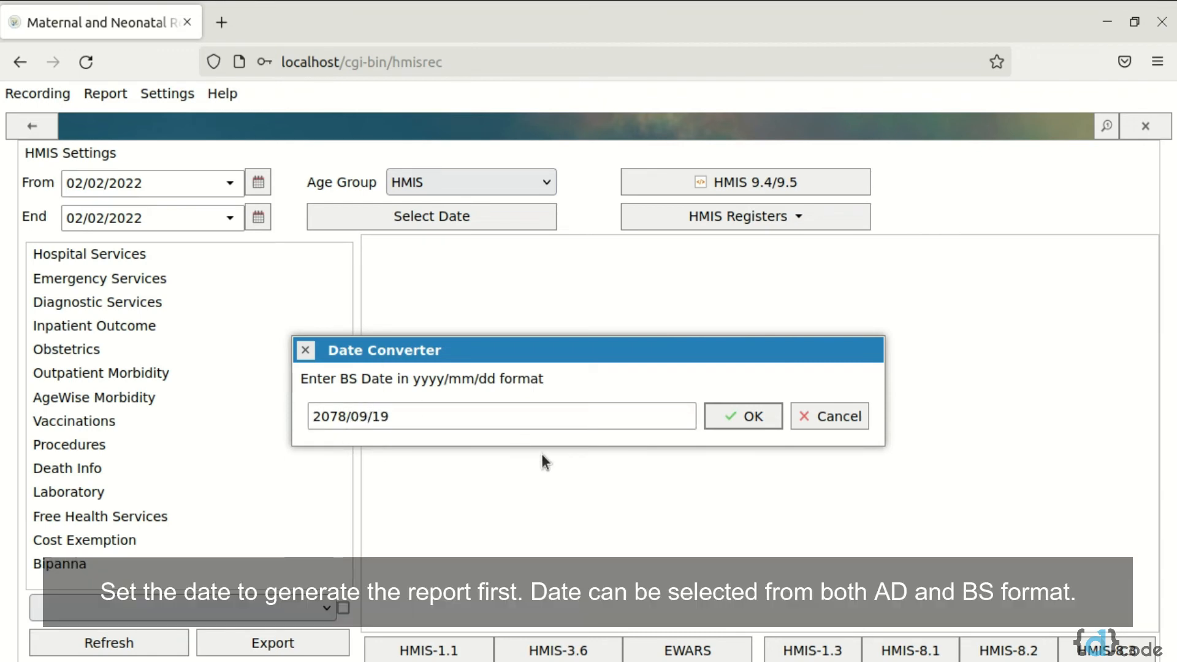
{"action": "left_click", "coordinate": [740, 416]}
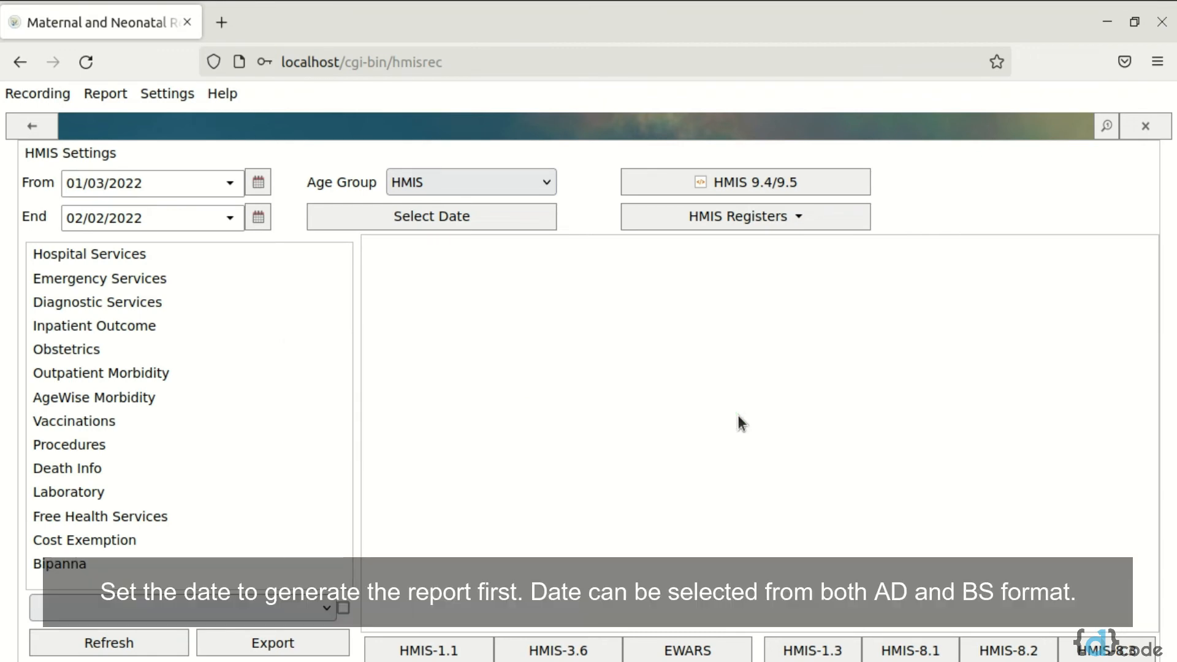
Confirm the BS dates for the start and end of the report period in the date converter
{"action": "left_click", "coordinate": [258, 188]}
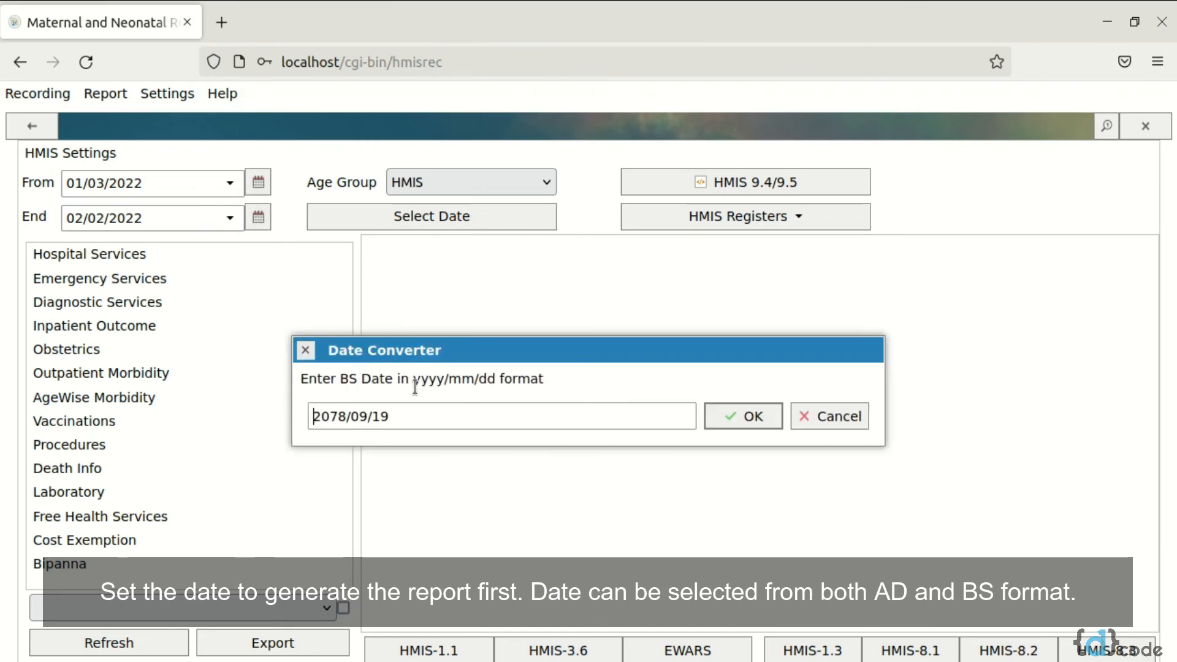
{"action": "left_click", "coordinate": [734, 418]}
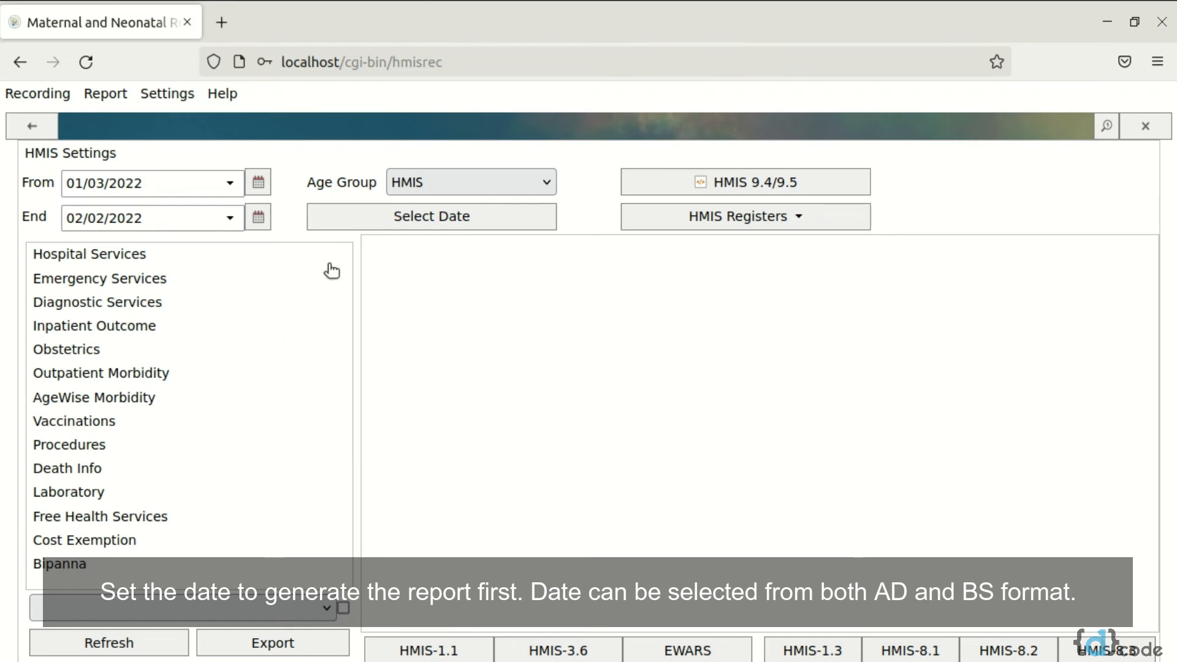
{"action": "left_click", "coordinate": [257, 226]}
{"action": "left_click", "coordinate": [751, 418]}
Load the Hospital Services table by age group for the chosen period and generate the HMIS-3.6 report
{"action": "left_click", "coordinate": [119, 255]}
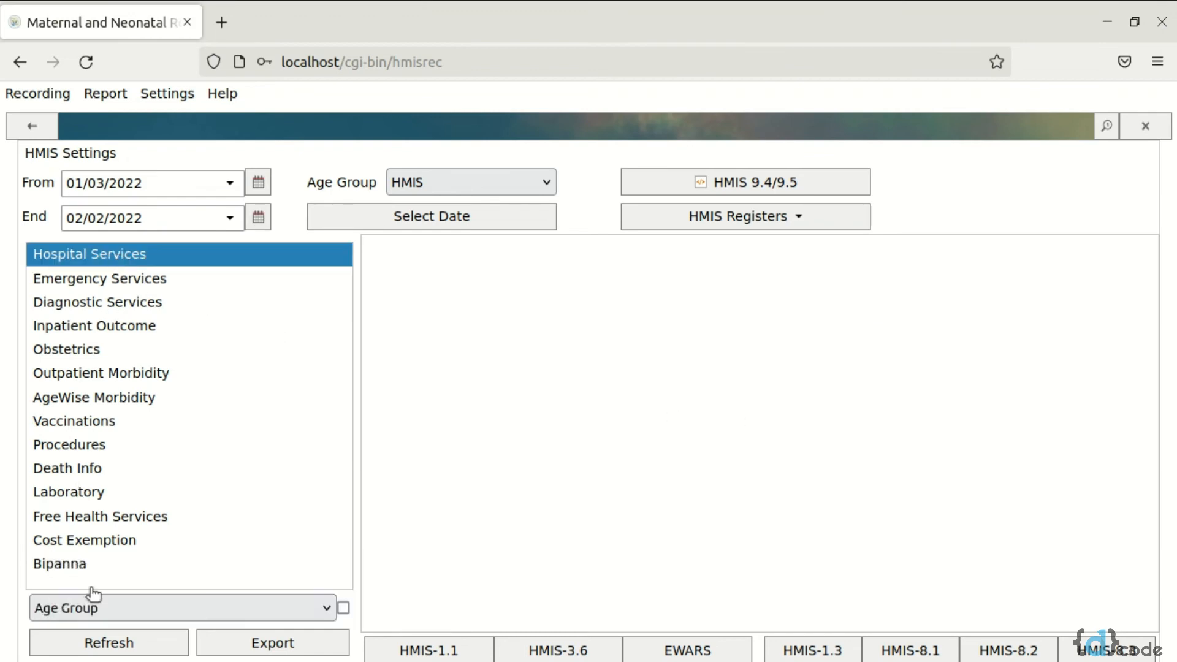
{"action": "left_click", "coordinate": [111, 643]}
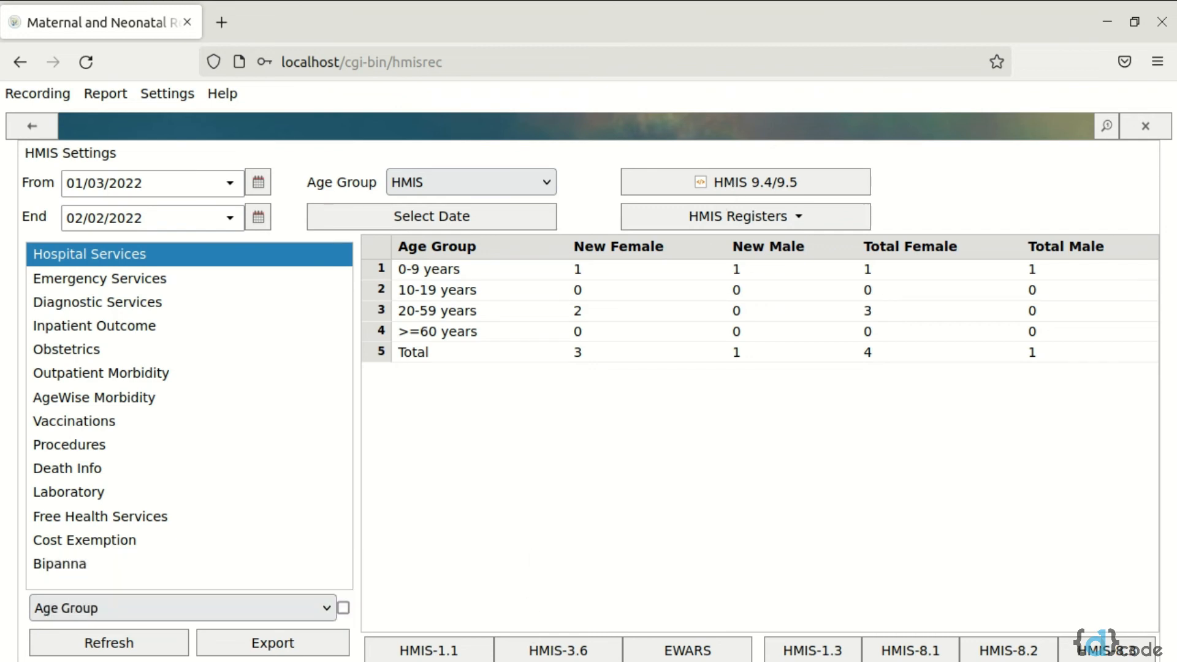
{"action": "left_click", "coordinate": [528, 657]}
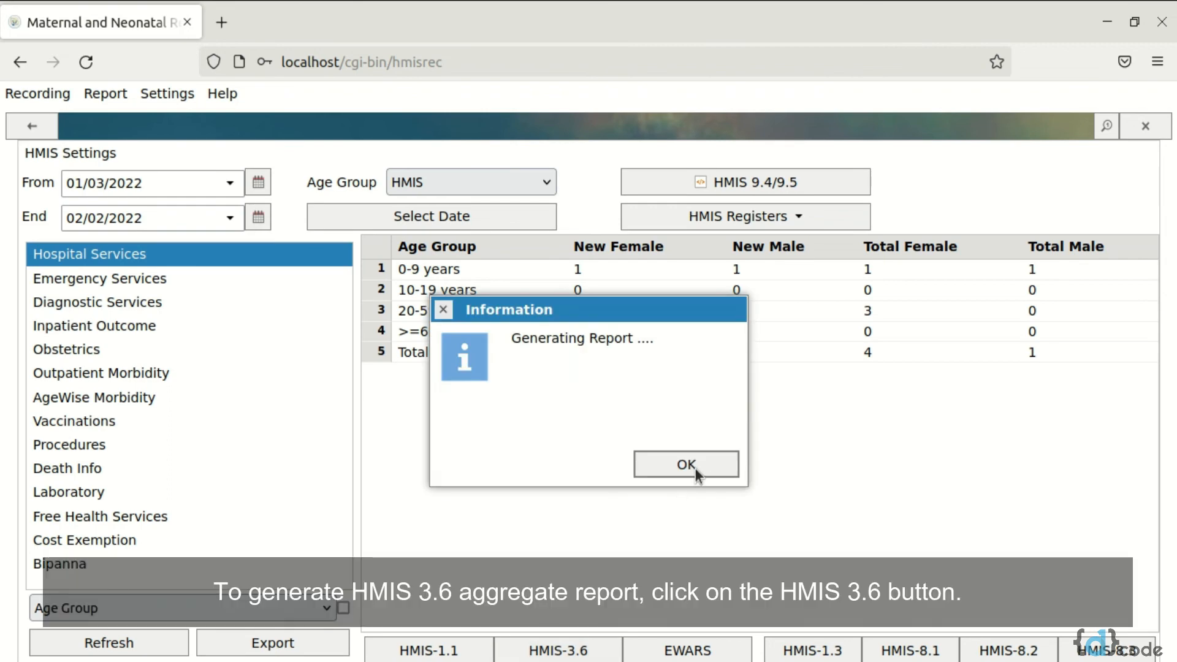
{"action": "left_click", "coordinate": [695, 467]}
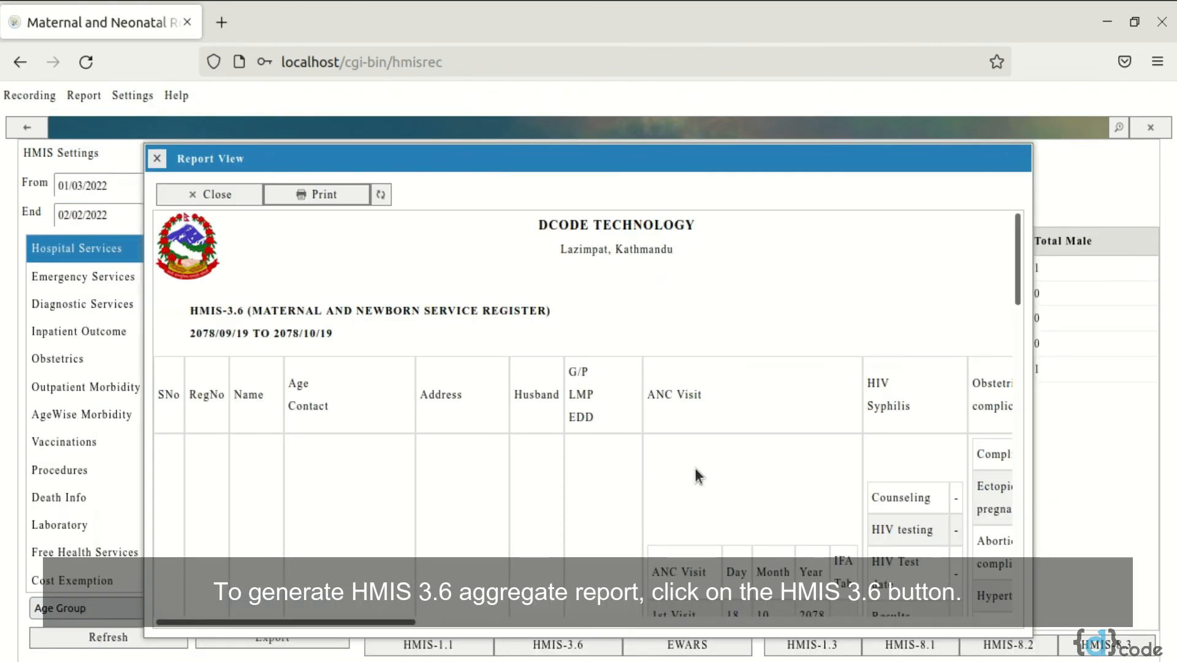
Examine the ANC, complication, delivery, newborn and PNC entries in the HMIS-3.6 register, and reload the page to leave the report
{"action": "scroll", "coordinate": [521, 454], "scroll_direction": "down", "scroll_amount": 5}
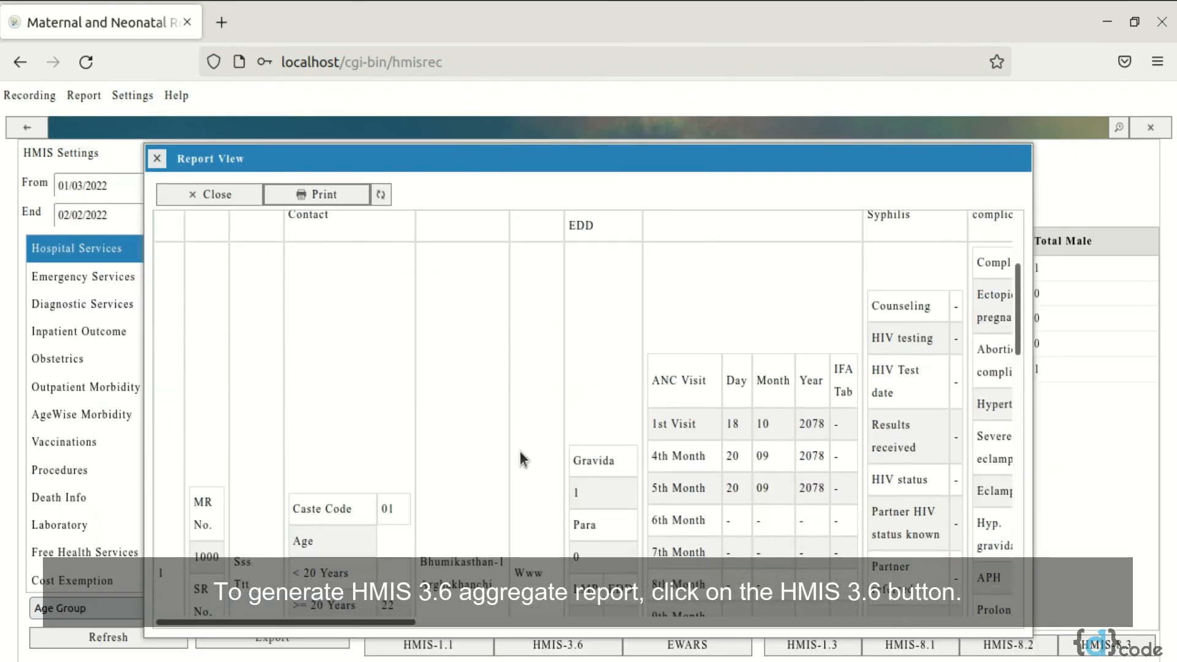
{"action": "scroll", "coordinate": [520, 455], "scroll_direction": "right", "scroll_amount": 2}
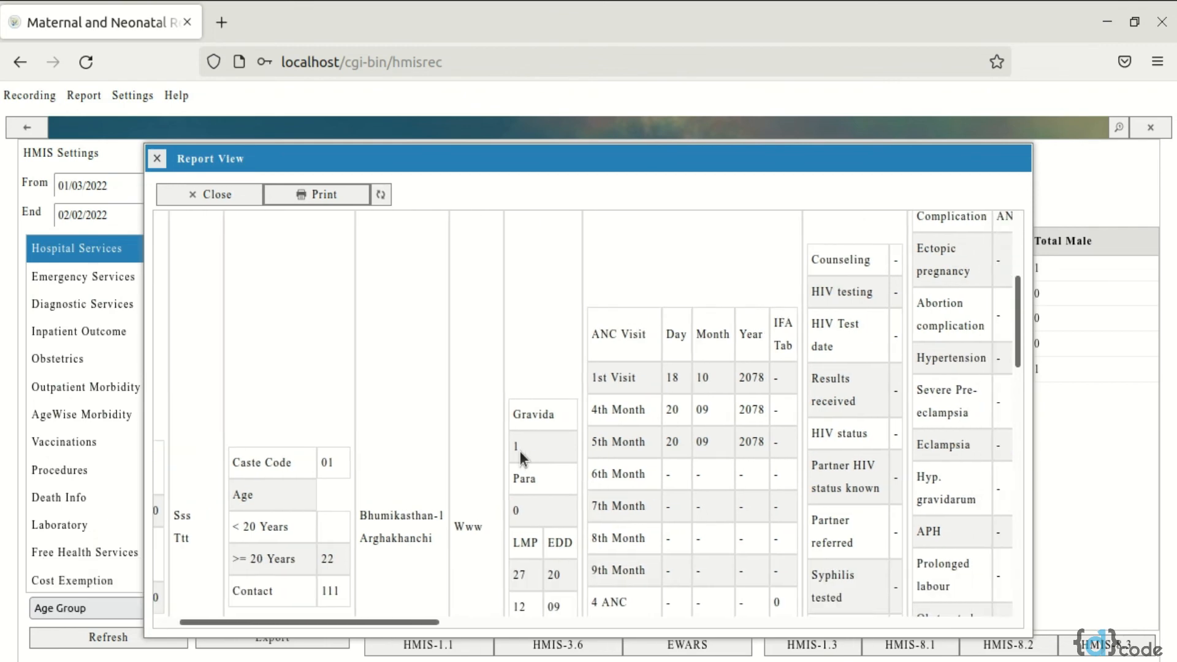
{"action": "scroll", "coordinate": [520, 455], "scroll_direction": "left", "scroll_amount": 2}
{"action": "scroll", "coordinate": [520, 455], "scroll_direction": "right", "scroll_amount": 5}
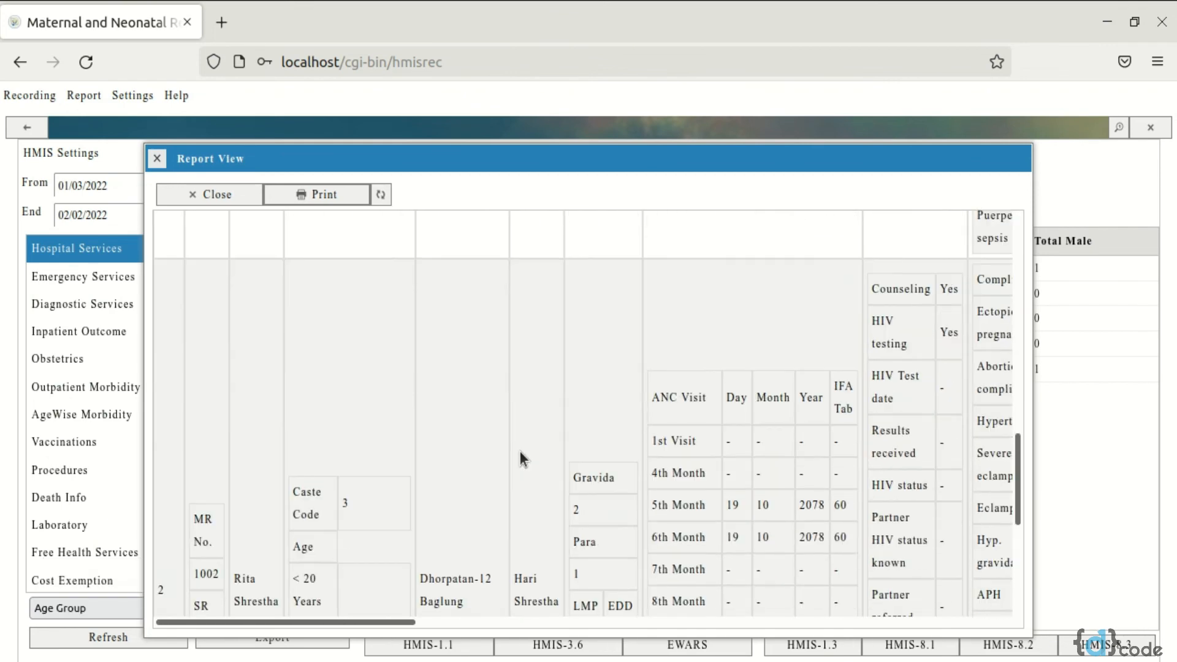
{"action": "scroll", "coordinate": [520, 457], "scroll_direction": "right", "scroll_amount": 10}
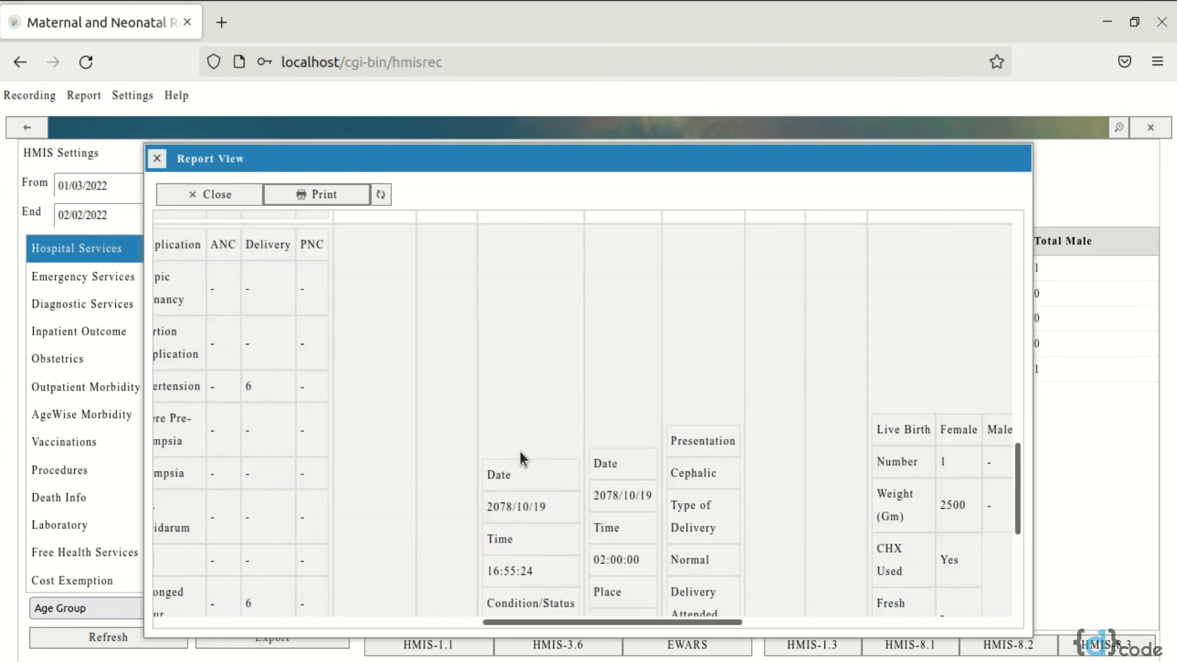
{"action": "scroll", "coordinate": [520, 457], "scroll_direction": "right", "scroll_amount": 4}
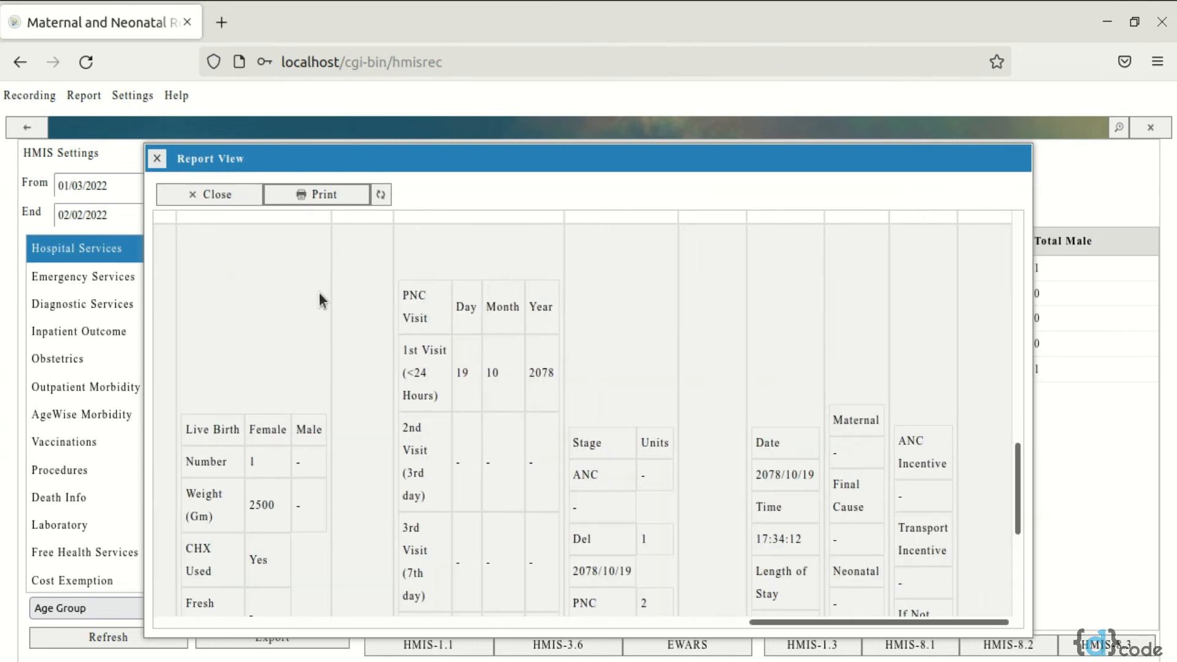
{"action": "scroll", "coordinate": [420, 415], "scroll_direction": "left", "scroll_amount": 15}
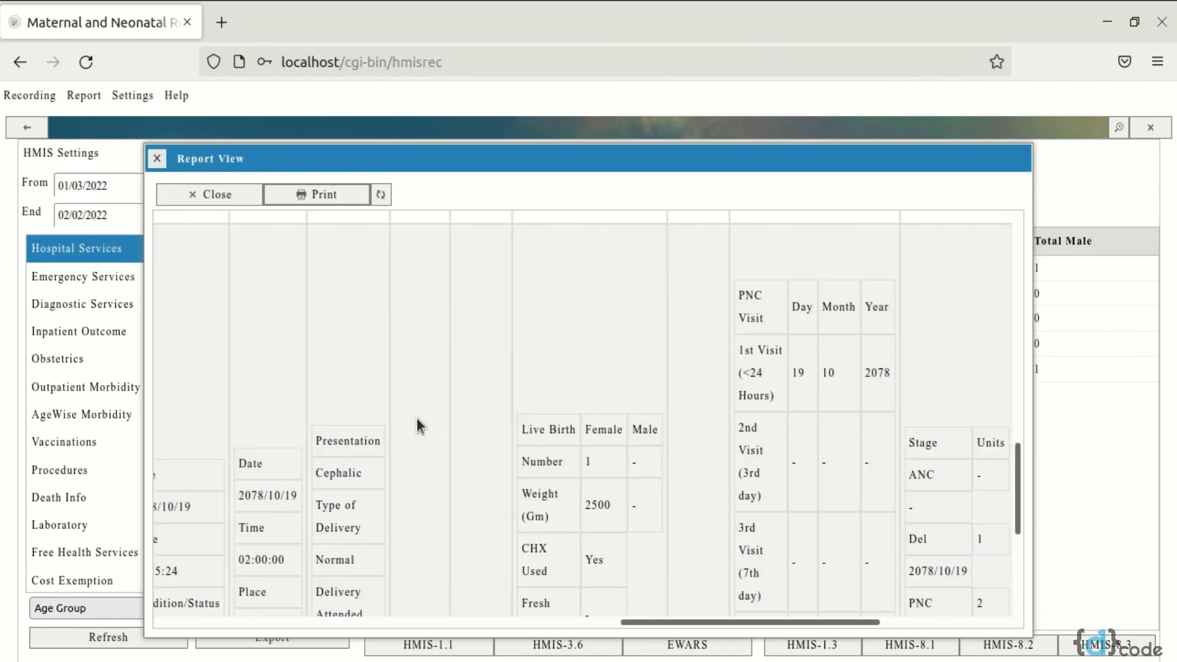
{"action": "scroll", "coordinate": [417, 417], "scroll_direction": "left", "scroll_amount": 1}
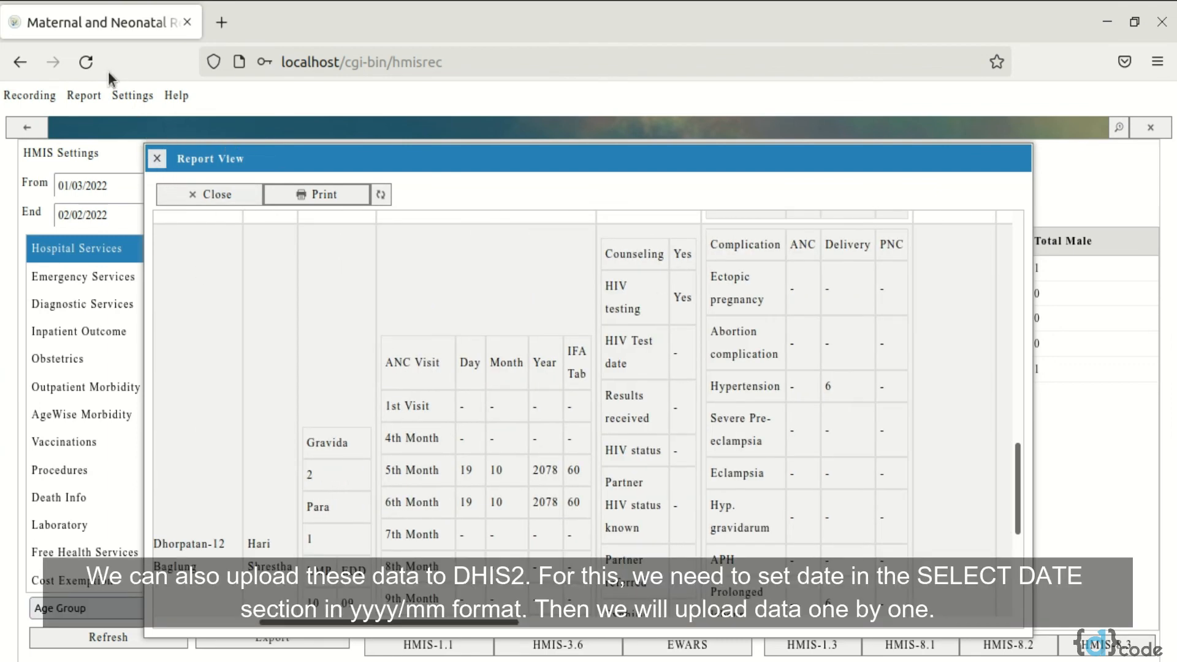
{"action": "left_click", "coordinate": [86, 62]}
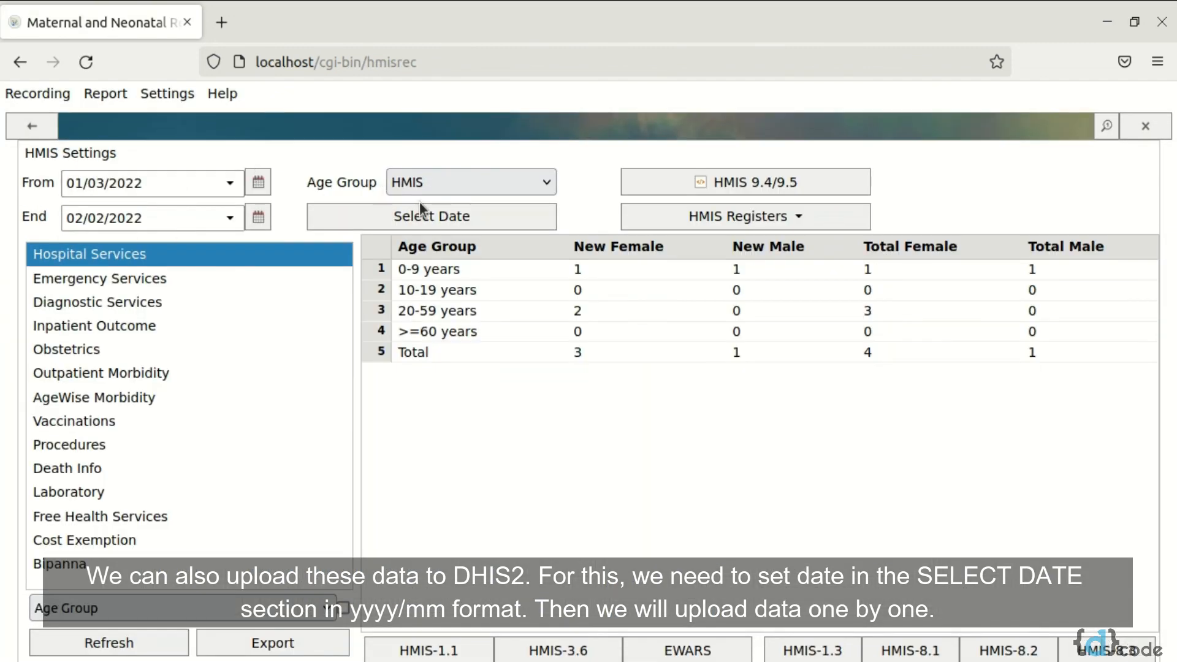
Set the BS month for the DHIS2 upload to 2078/09
{"action": "left_click", "coordinate": [519, 222]}
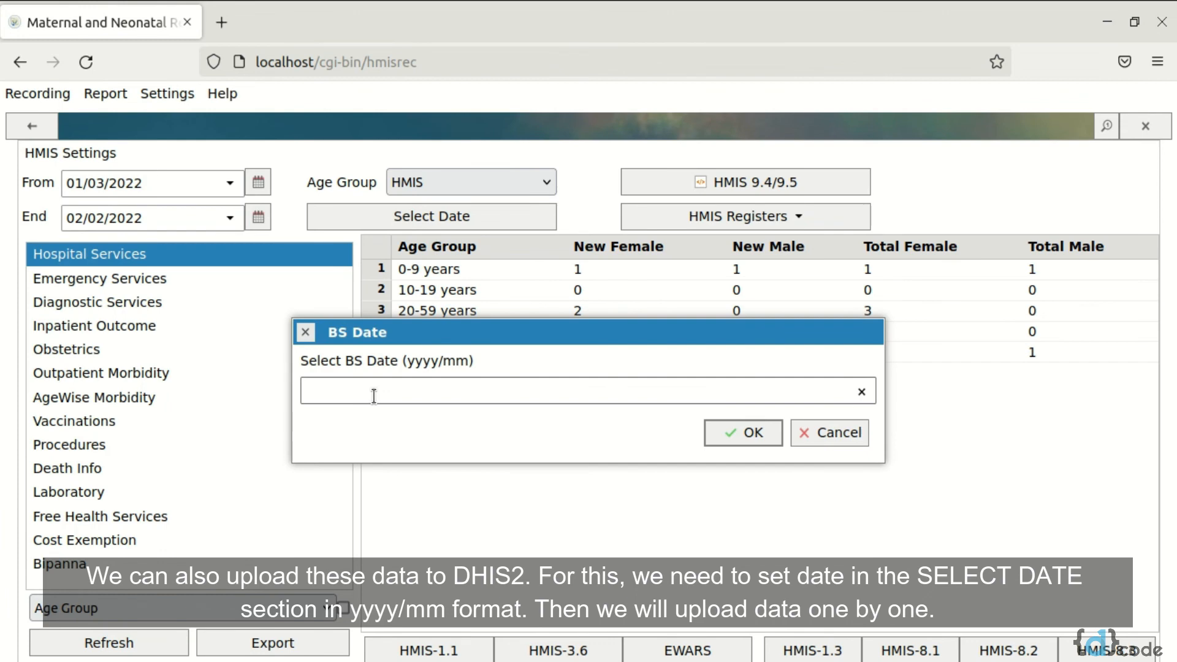
{"action": "type", "text": "2078/09"}
{"action": "left_click", "coordinate": [726, 436]}
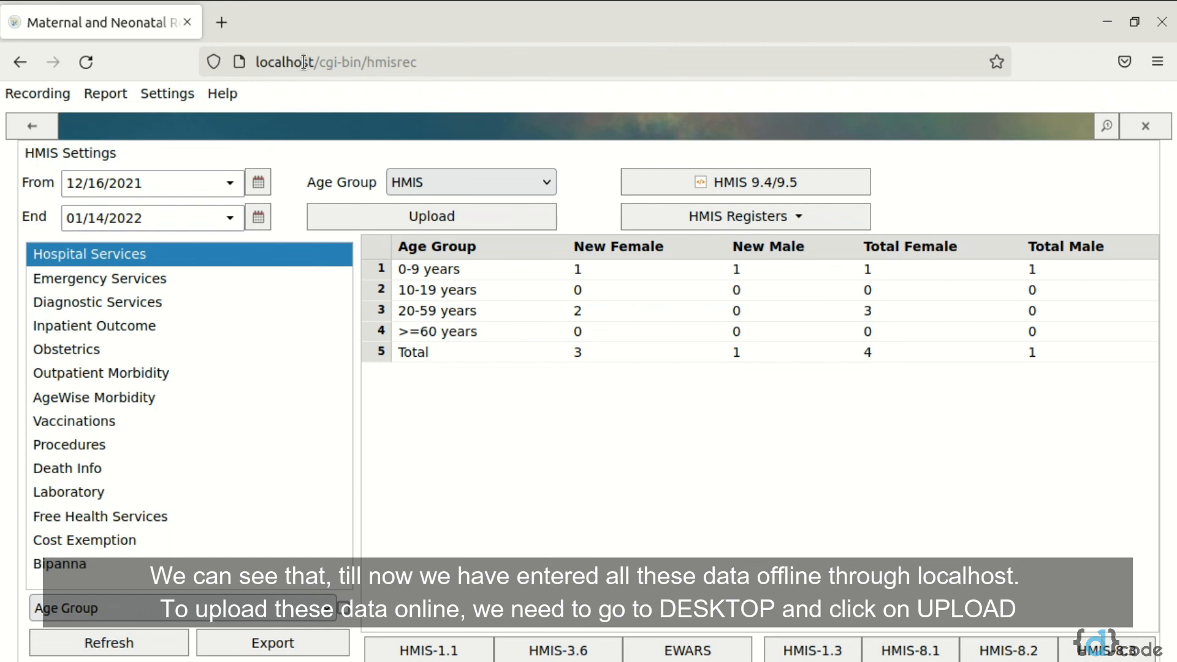
Switch to the desktop, run DMNR Upload to send the offline data online, and start DMNR Download for new software components
{"action": "left_click", "coordinate": [1107, 23]}
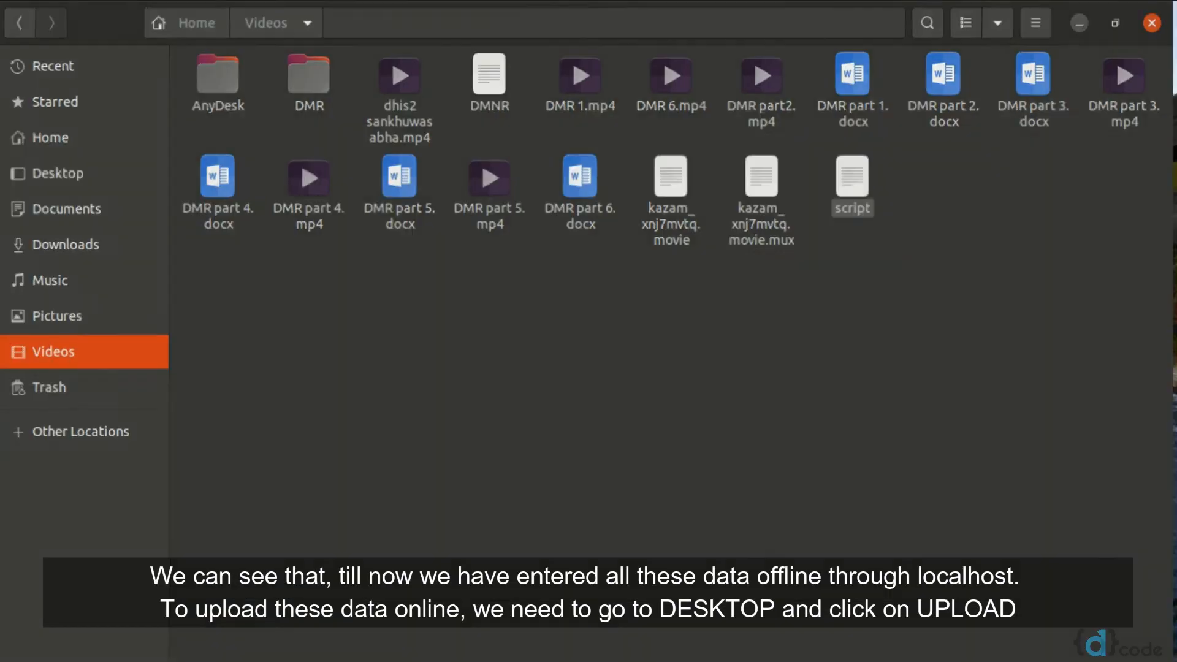
{"action": "left_click", "coordinate": [1080, 23]}
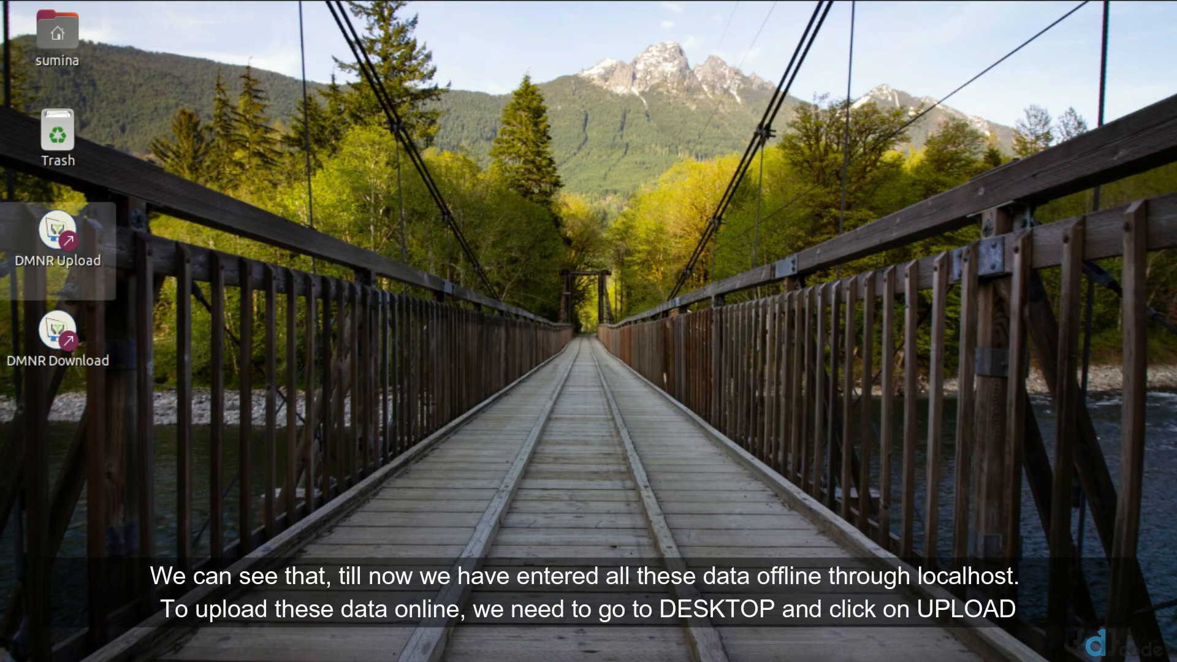
{"action": "left_click", "coordinate": [58, 243]}
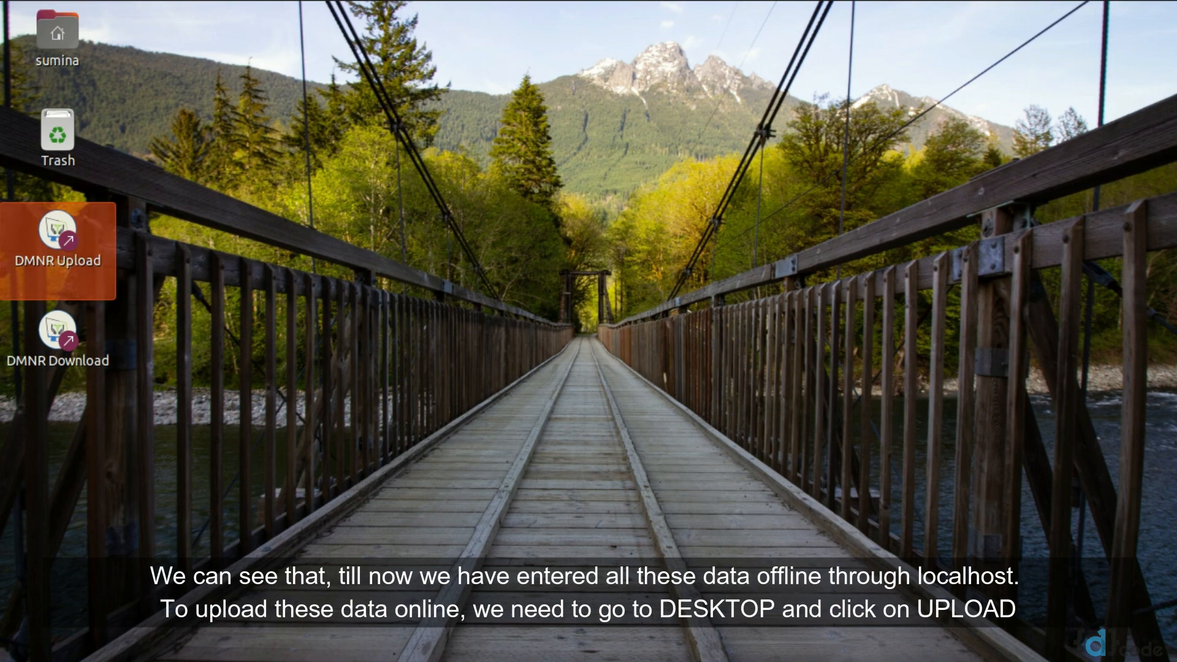
{"action": "double_click", "coordinate": [58, 245]}
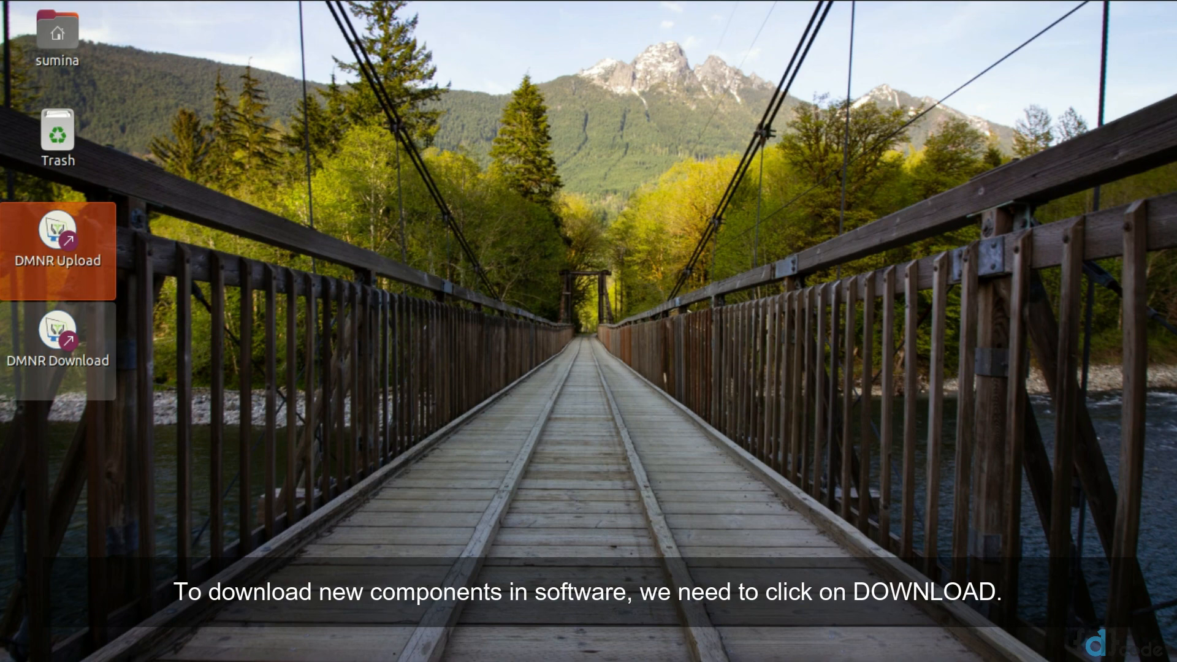
{"action": "double_click", "coordinate": [54, 362]}
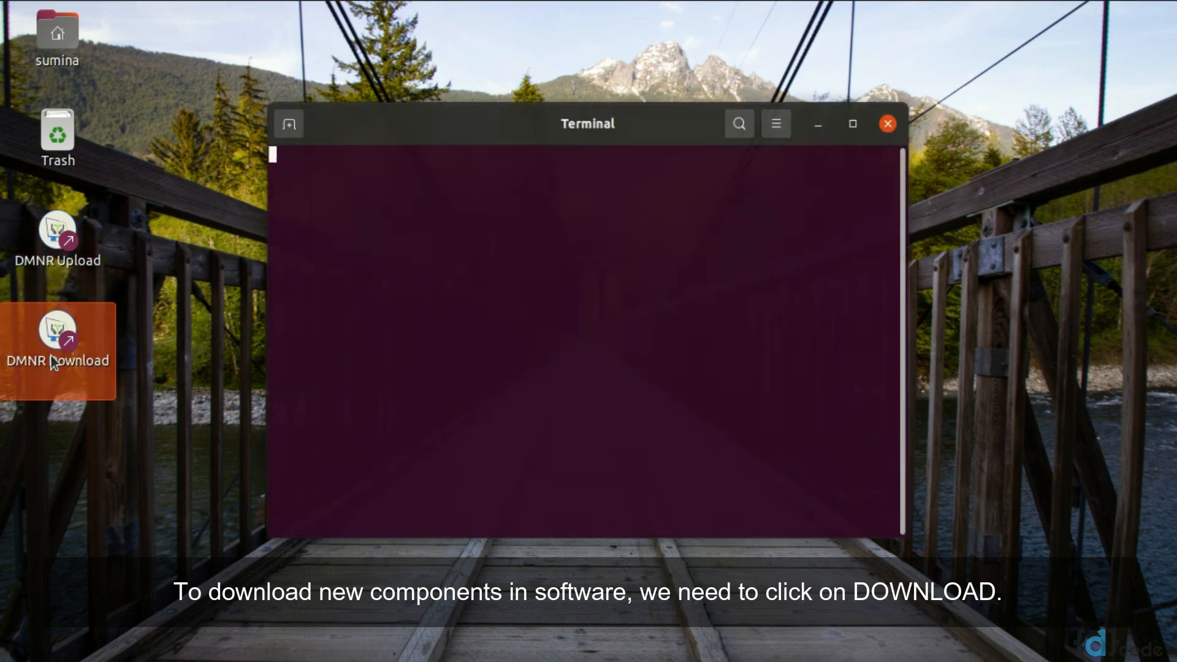